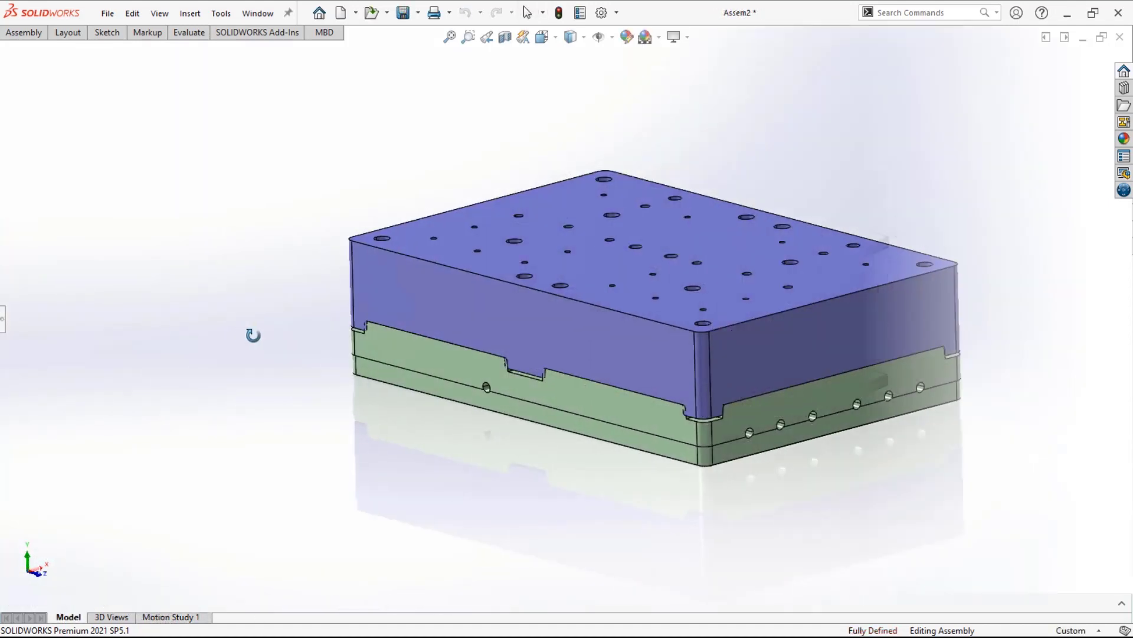
# - Hide the core block in the assembly to expose the mold cavities beneath it
pyautogui.press('Tab')
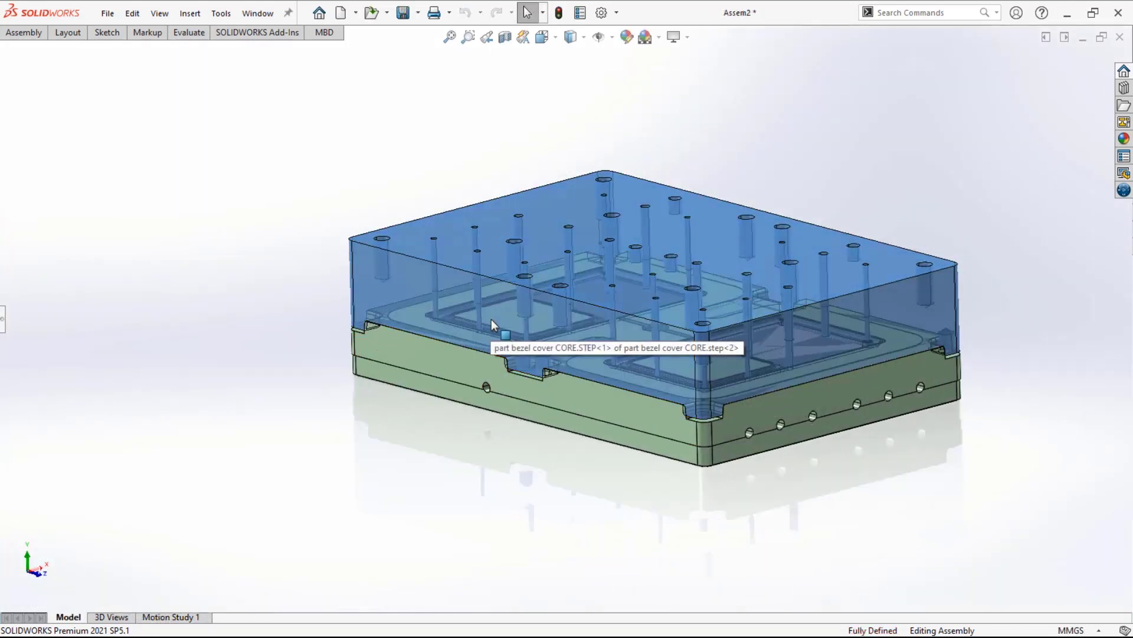
pyautogui.moveTo(385, 472); pyautogui.dragTo(220, 522, button='middle')
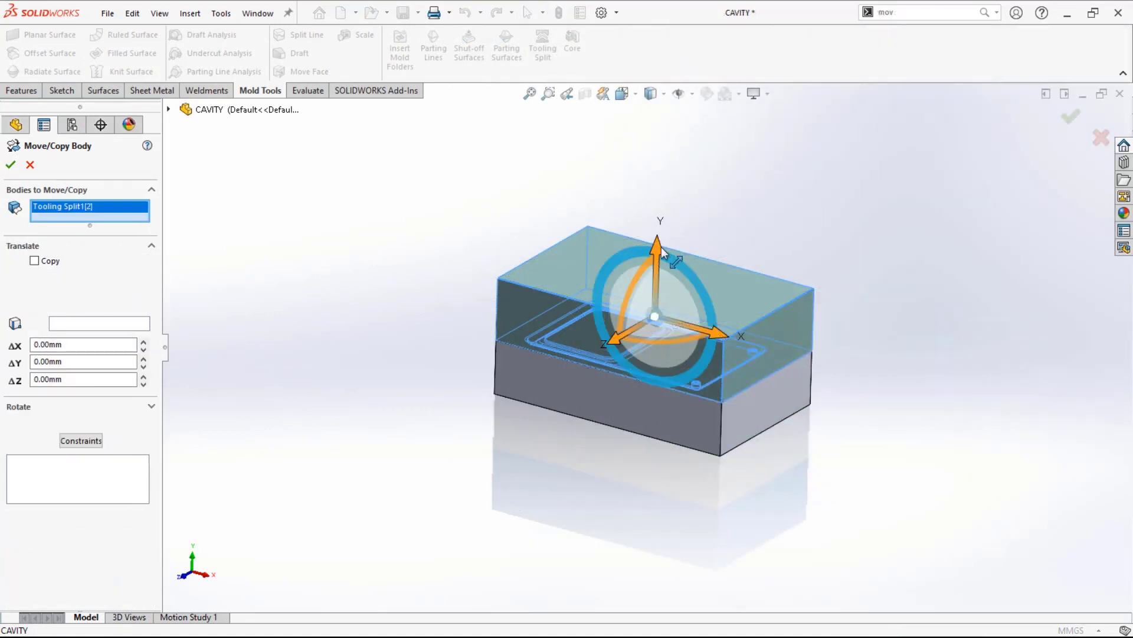
# - Separate the mold halves along Y by moving the upper tooling-split body up and the lower one down about 201.79 mm
pyautogui.moveTo(658, 247); pyautogui.dragTo(675, 109)
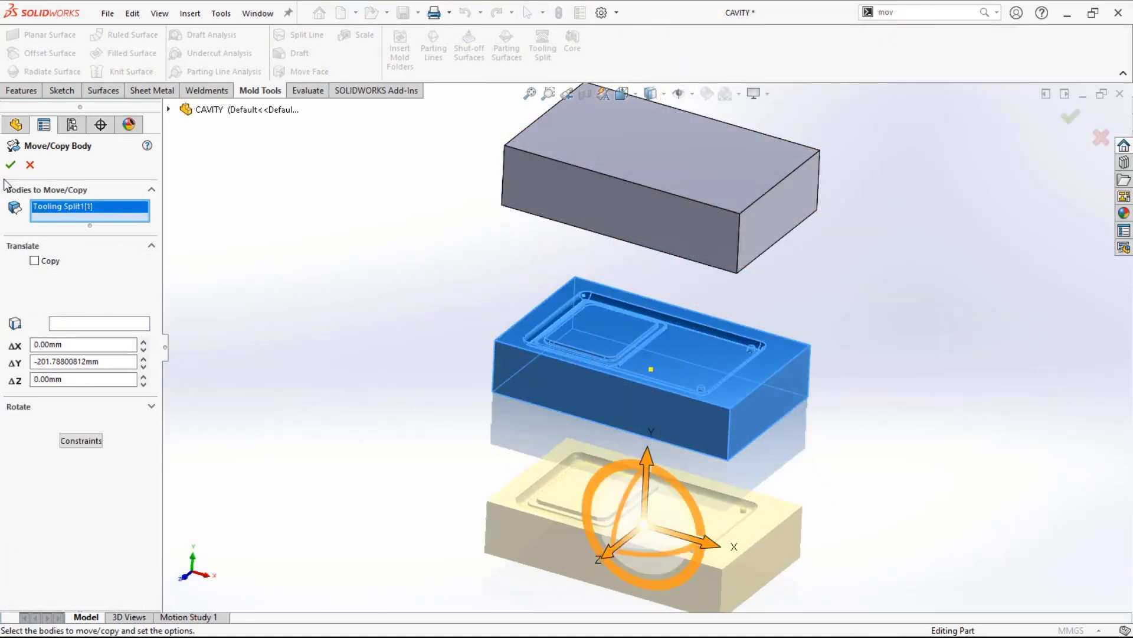
pyautogui.click(9, 166)
pyautogui.moveTo(341, 289); pyautogui.dragTo(380, 352, button='middle')
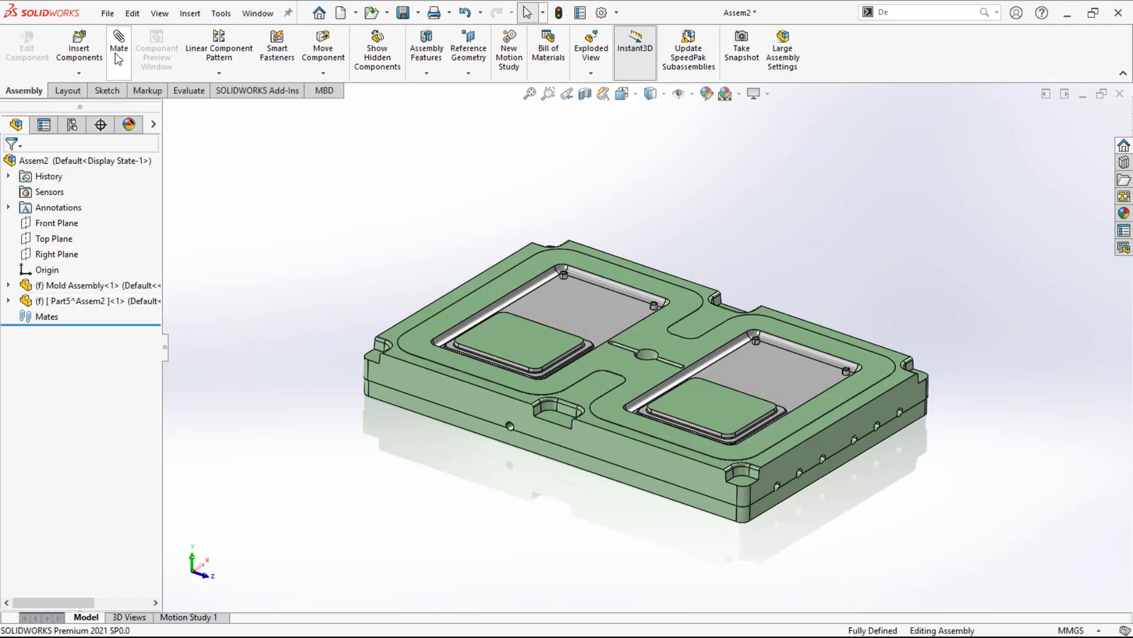
# - Insert the component part bezel cover CORE.step, with all file types listed, and place it above the mold assembly
pyautogui.click(83, 43)
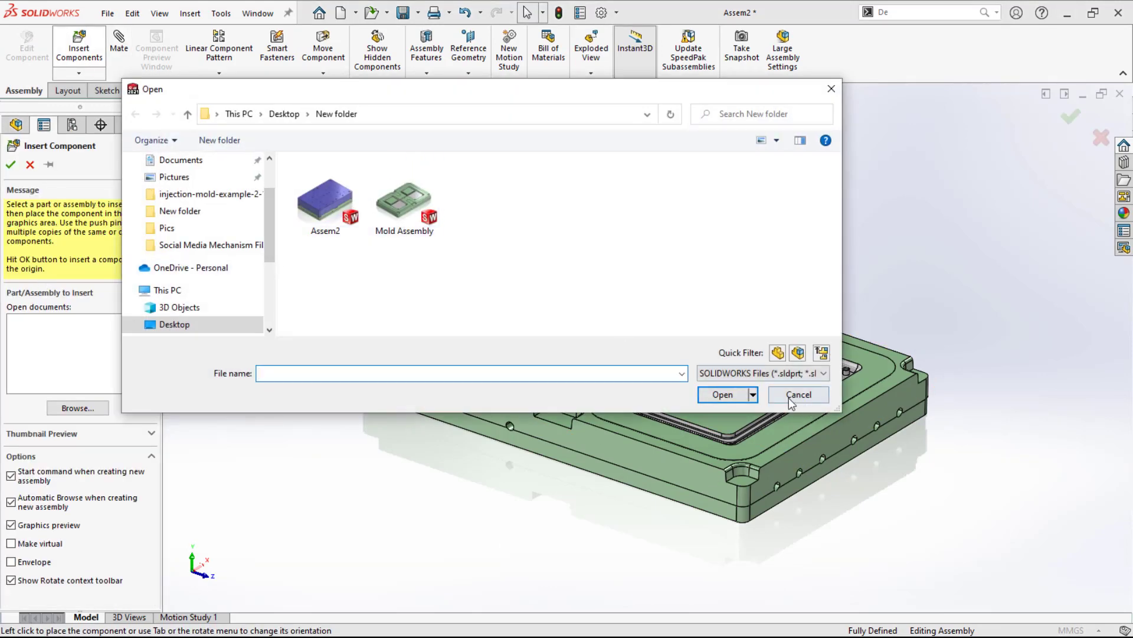
pyautogui.click(747, 373)
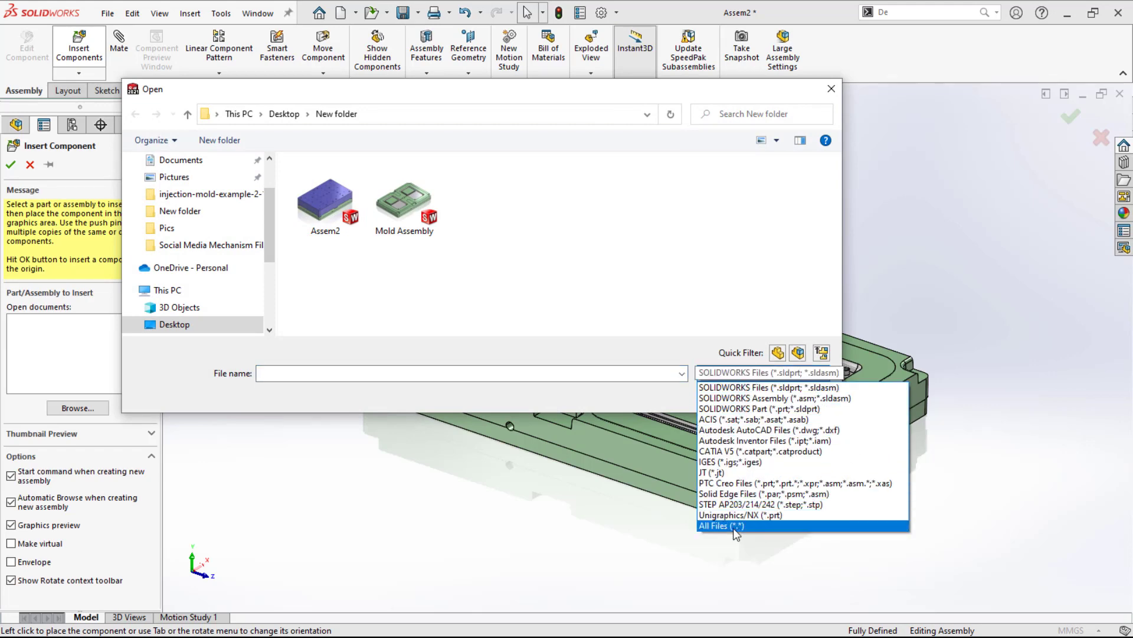
pyautogui.click(733, 525)
pyautogui.click(719, 417)
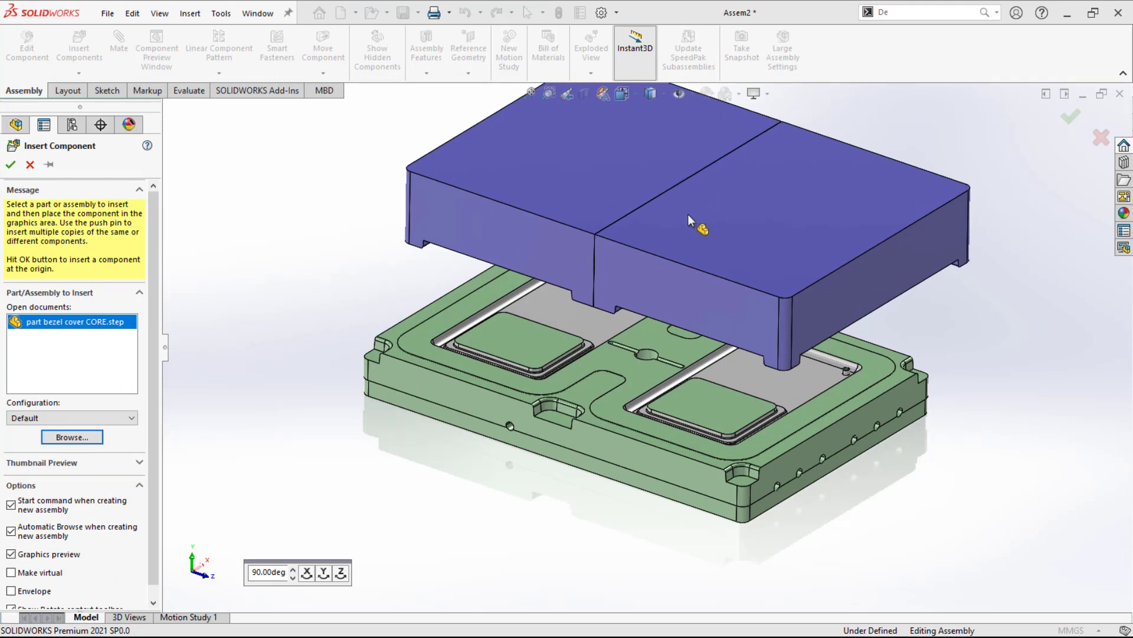
pyautogui.click(688, 214)
# - Add a coincident mate between the core's underside face and the top face of the mold assembly
pyautogui.moveTo(640, 321); pyautogui.dragTo(330, 309, button='middle')
pyautogui.click(371, 347)
pyautogui.keyDown('ctrl'); pyautogui.click(221, 287); pyautogui.keyUp('ctrl')
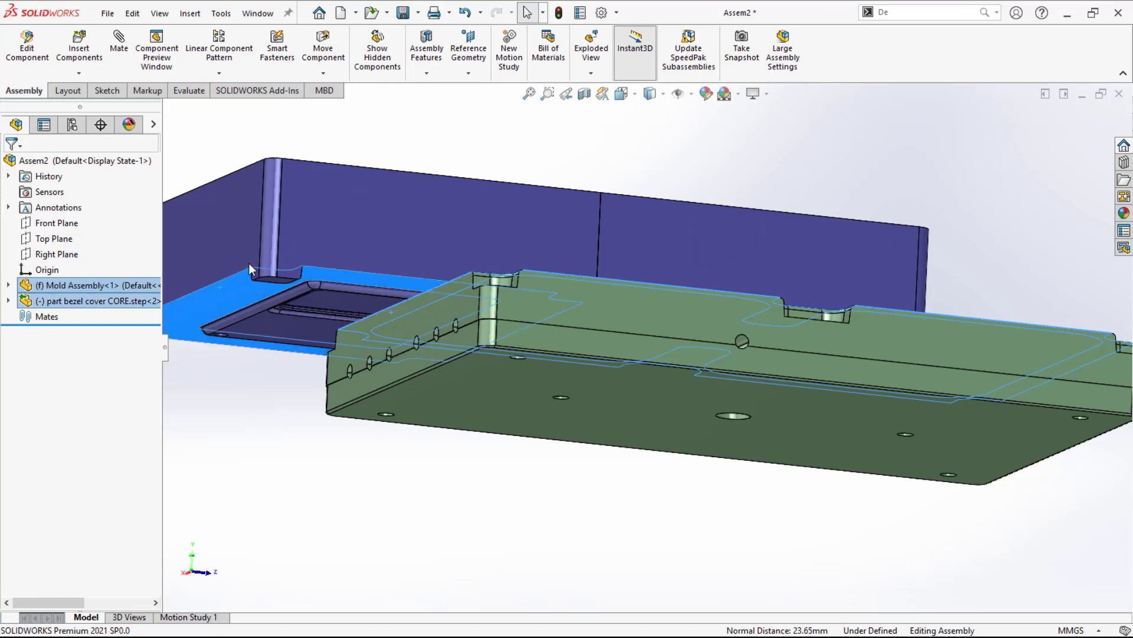
pyautogui.click(262, 273)
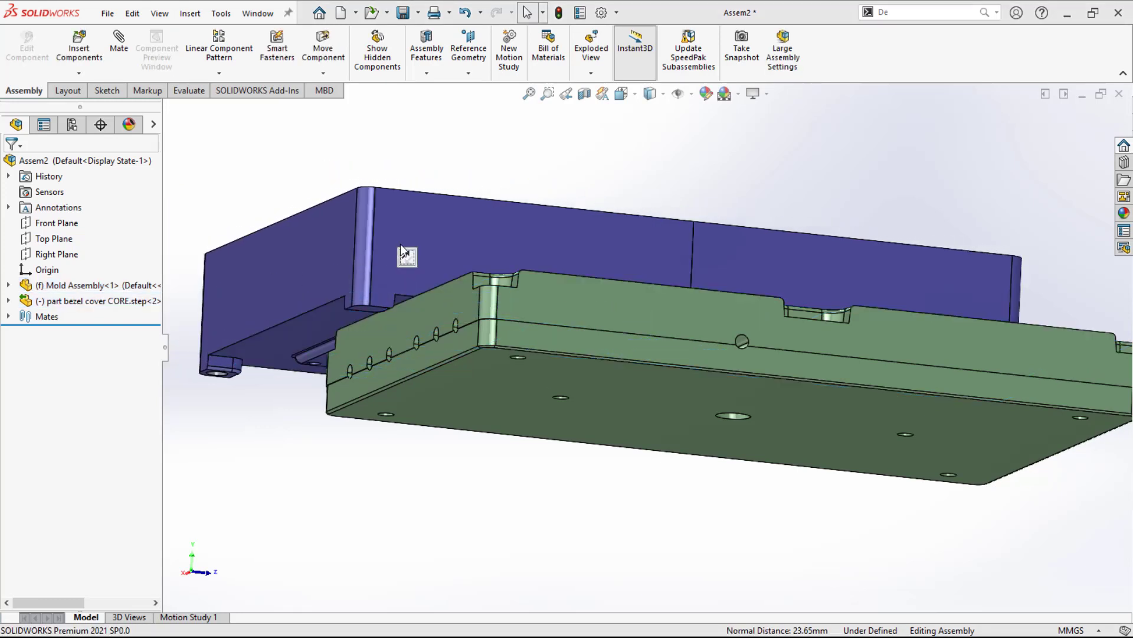
# - Align the core with the mold assembly using coincident mates between their long side faces and between their end faces
pyautogui.click(547, 294)
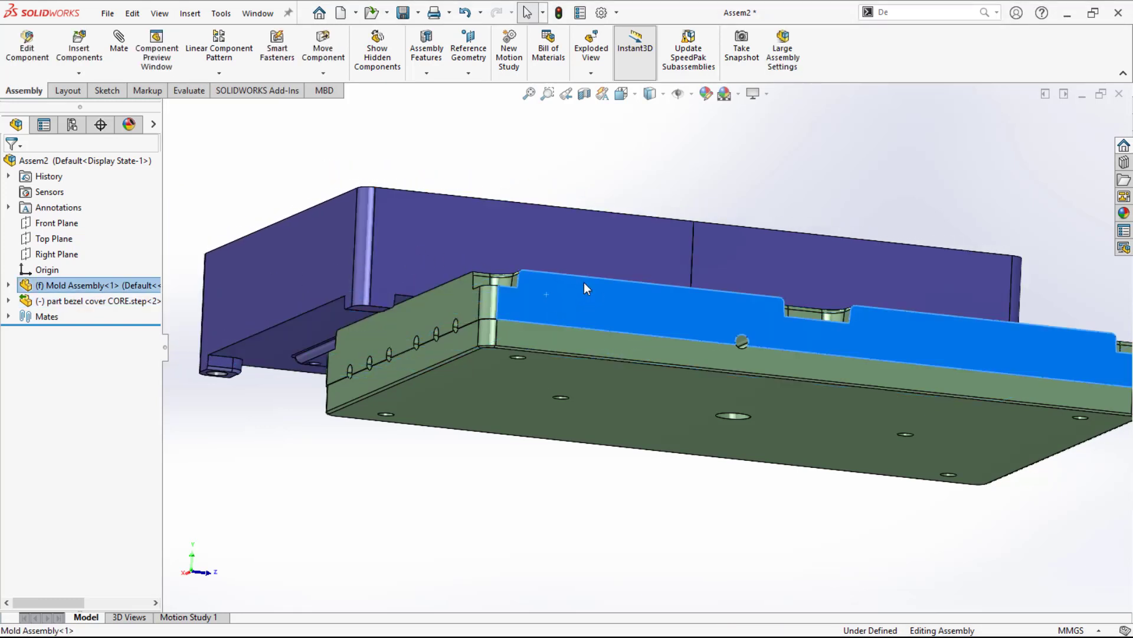
pyautogui.keyDown('ctrl'); pyautogui.click(460, 235); pyautogui.keyUp('ctrl')
pyautogui.click(503, 226)
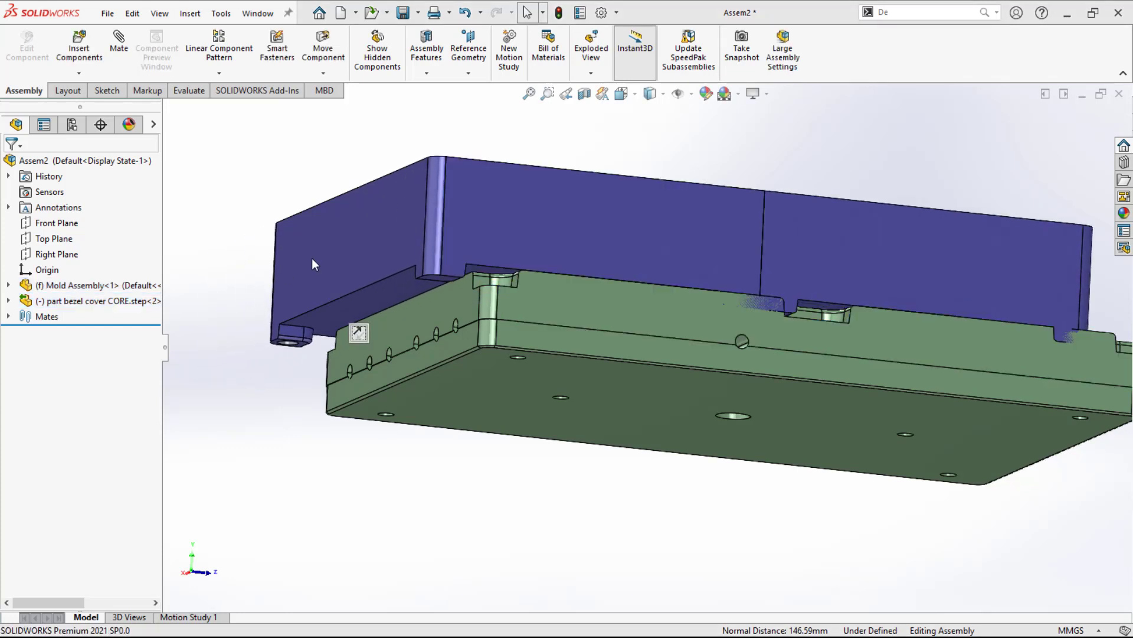
pyautogui.click(396, 319)
pyautogui.keyDown('ctrl'); pyautogui.click(384, 255); pyautogui.keyUp('ctrl')
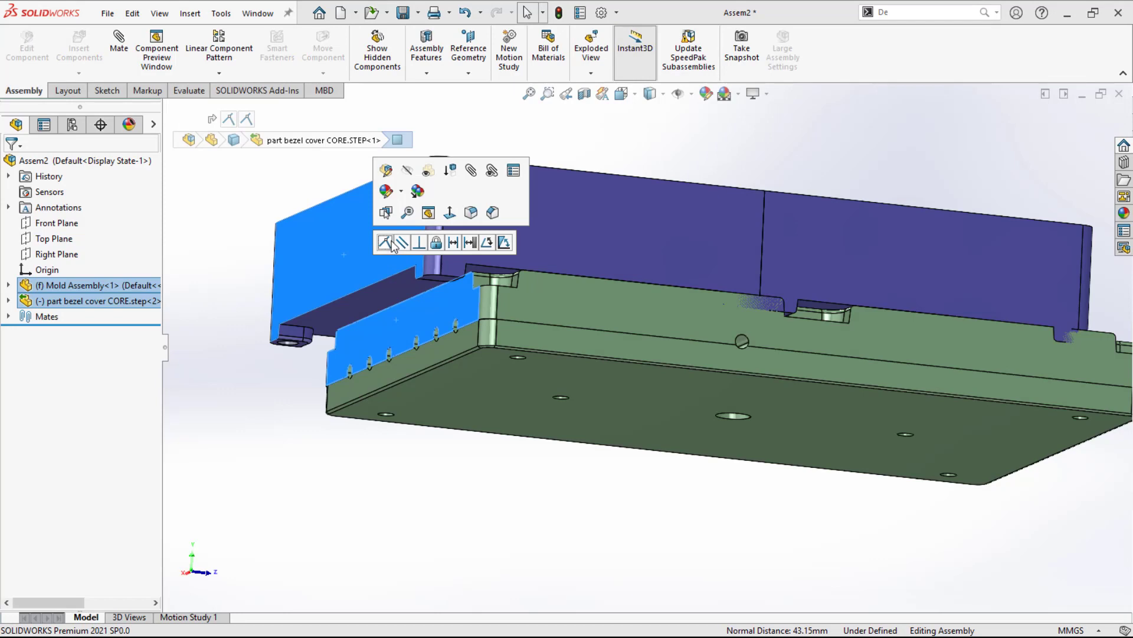
pyautogui.click(390, 242)
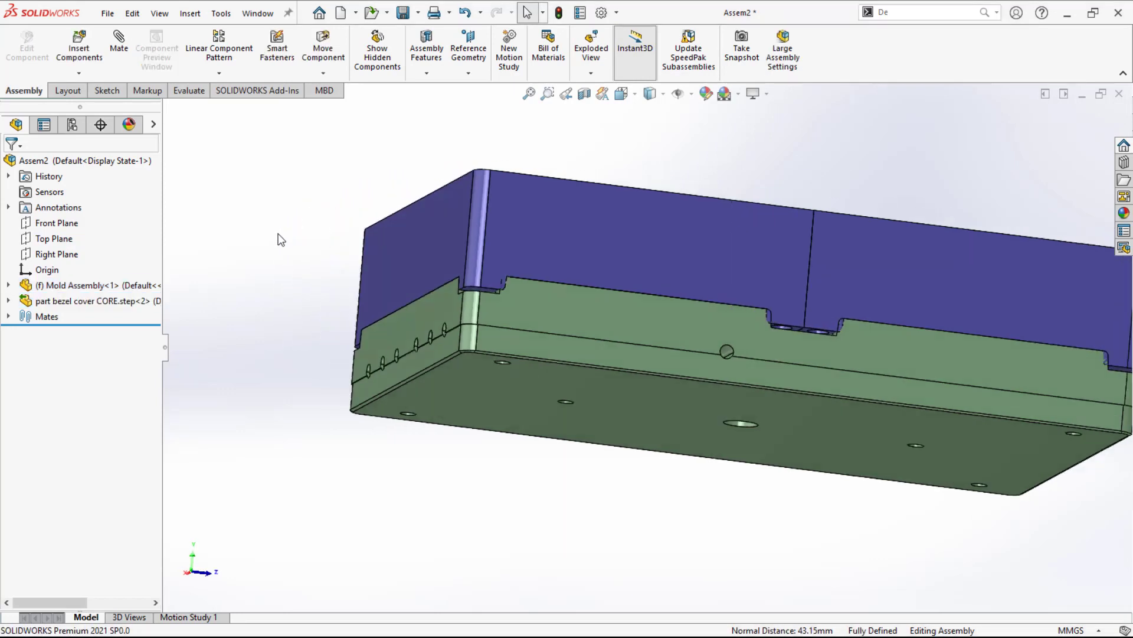
pyautogui.hotkey('ctrl', '7')
pyautogui.click(265, 274)
pyautogui.scroll(-1, 441, 358)
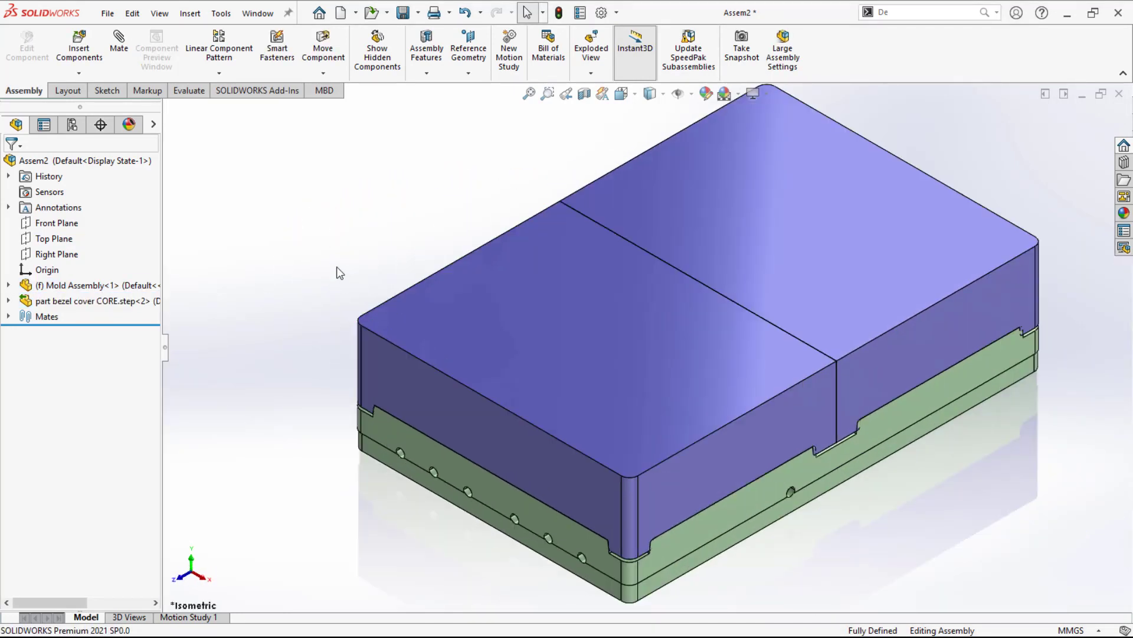
# - Insert a new fixed part into the assembly and open it for editing in context
pyautogui.click(67, 75)
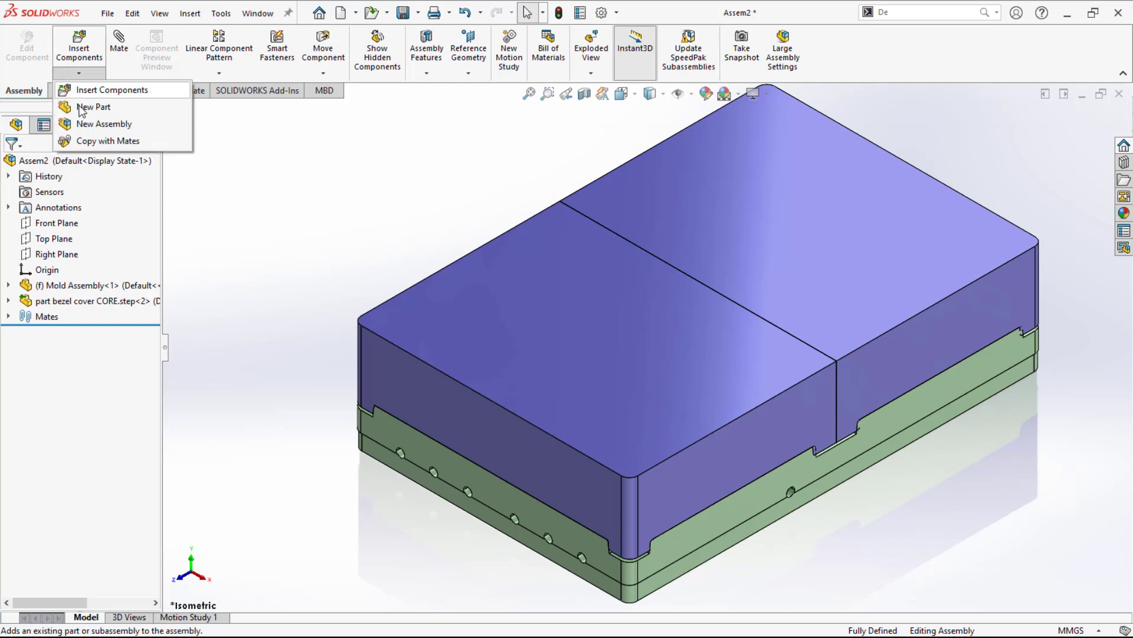
pyautogui.click(80, 108)
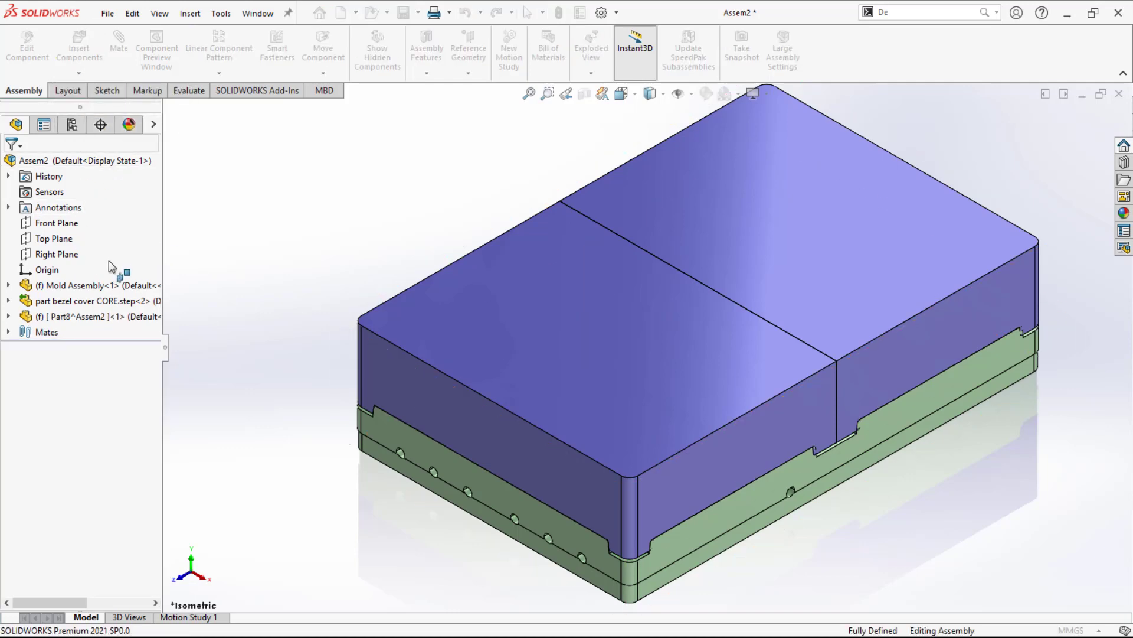
pyautogui.click(331, 253)
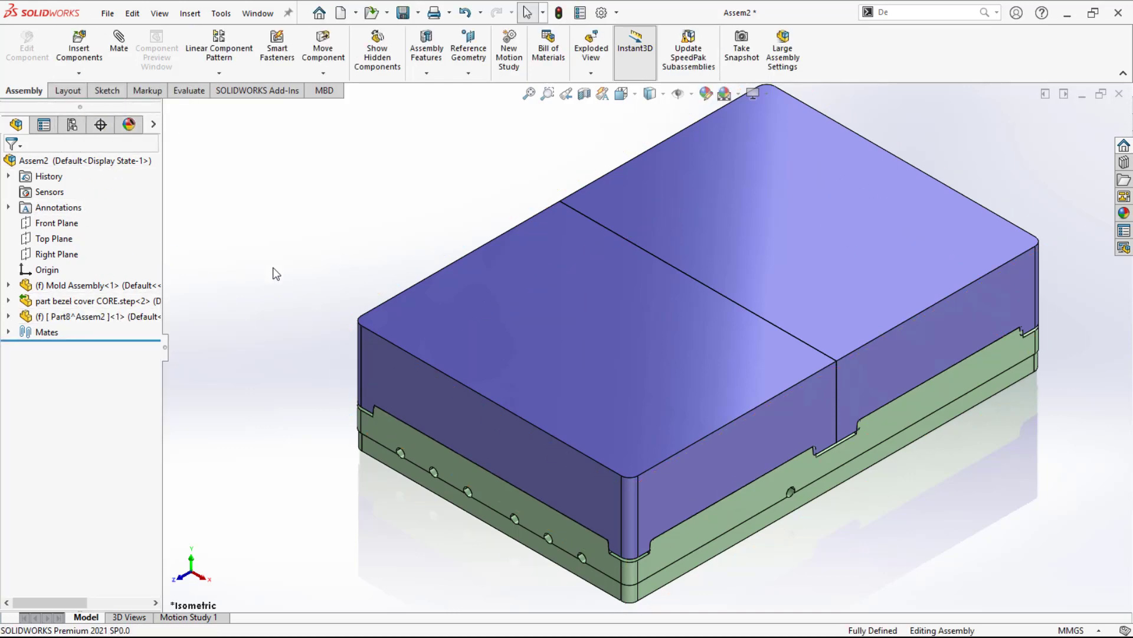
pyautogui.click(118, 316)
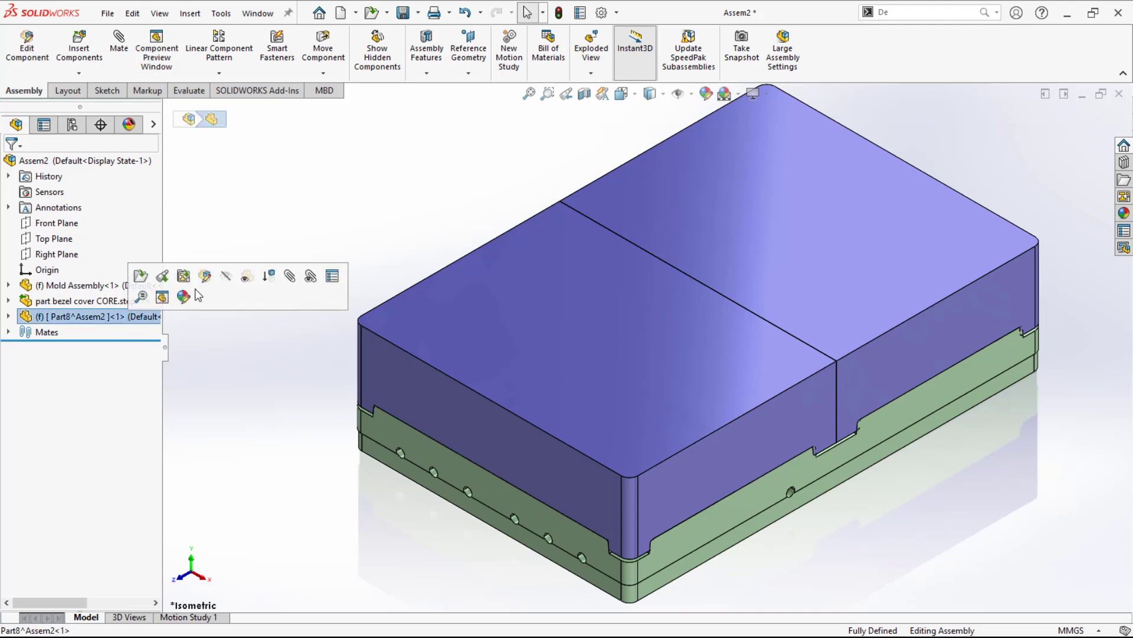
pyautogui.click(205, 277)
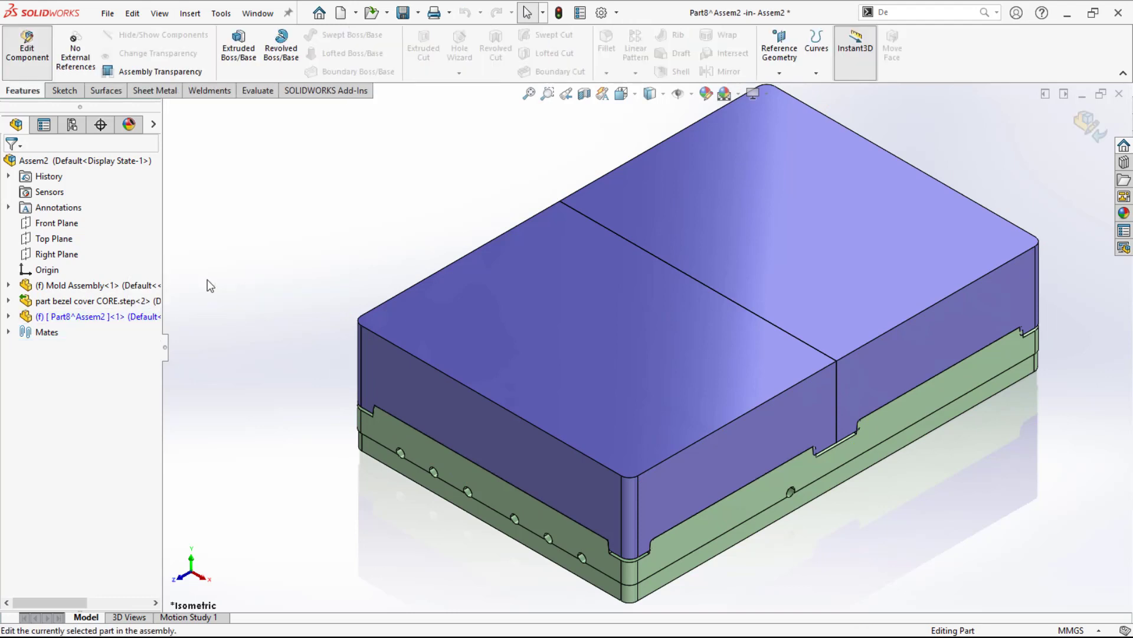
# - Sketch a corner rectangle on the core's long side face, spanning the full height of the core and the mold assembly
pyautogui.click(730, 445)
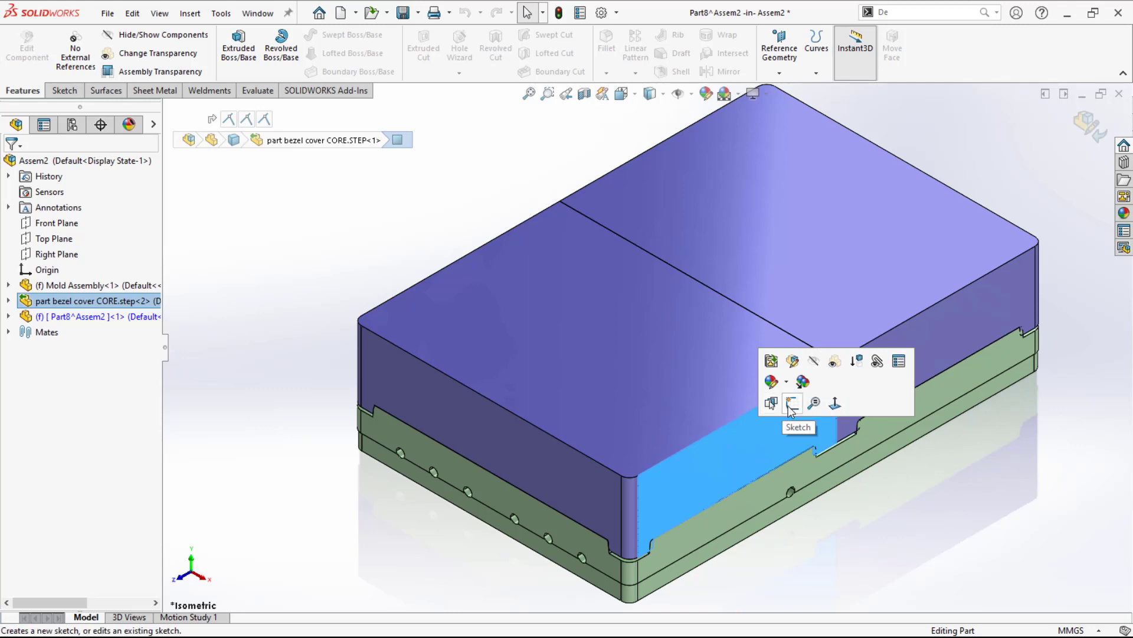
pyautogui.click(791, 403)
pyautogui.press('s')
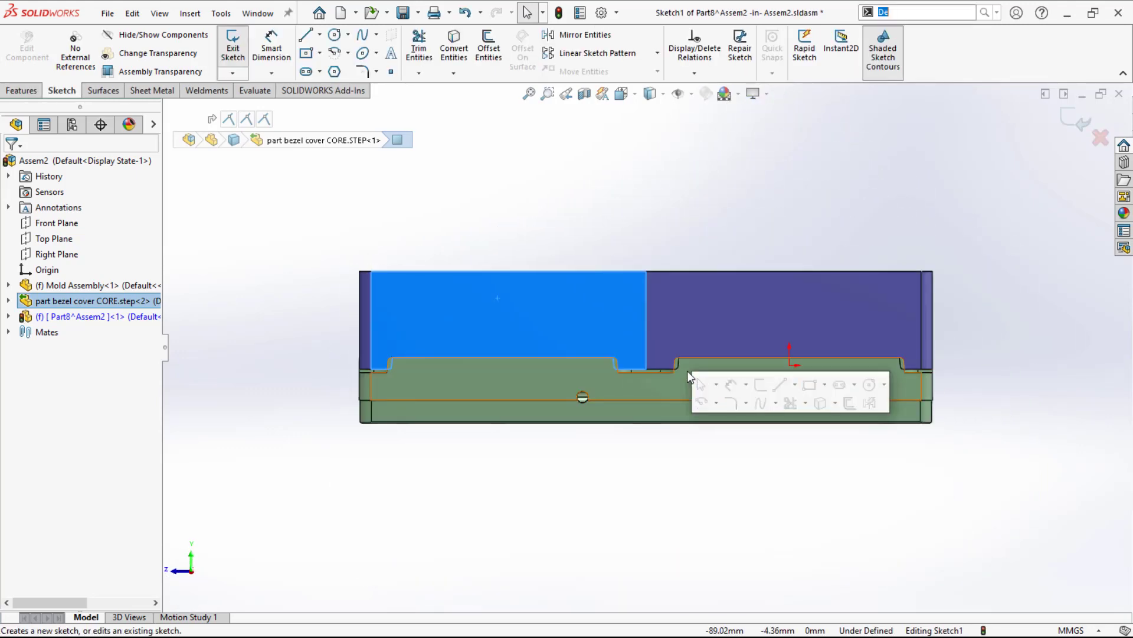
pyautogui.click(810, 384)
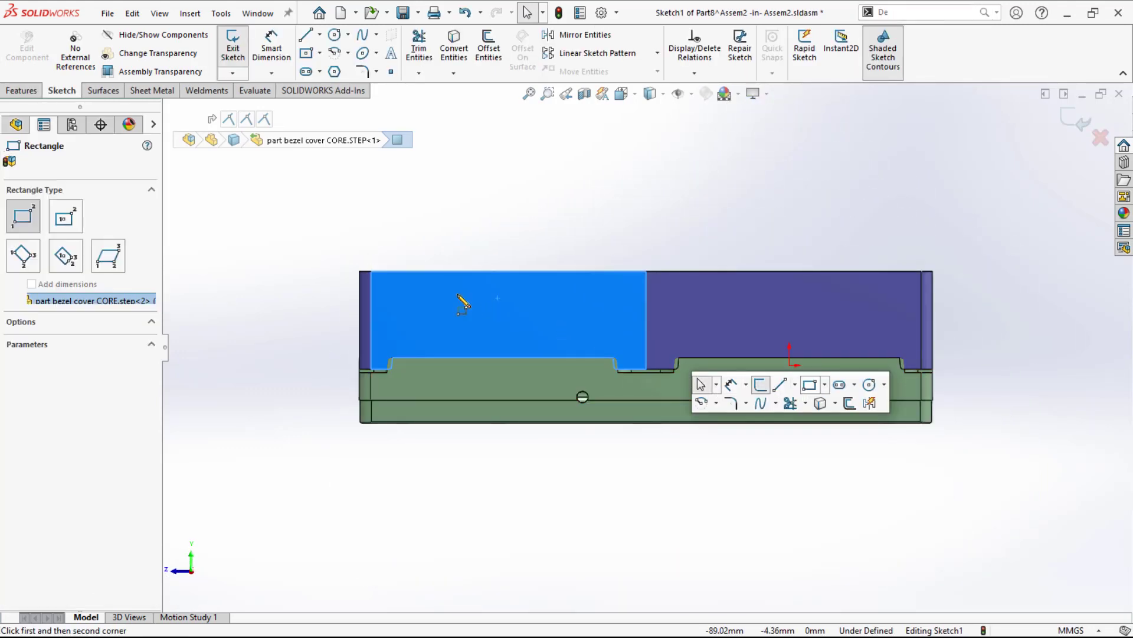
pyautogui.click(377, 273)
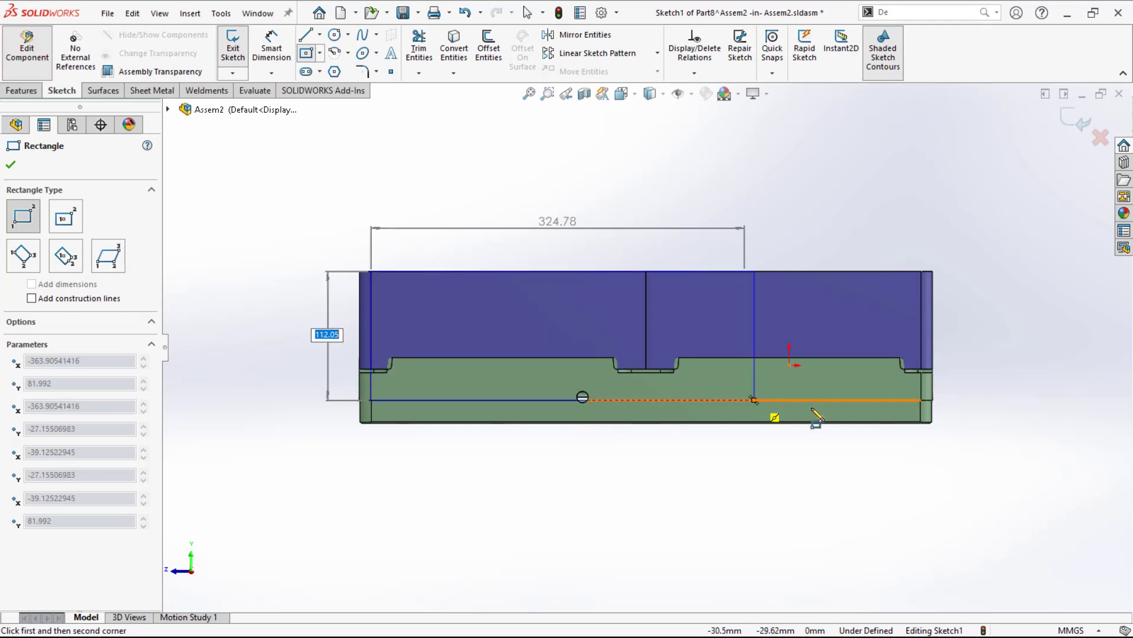
pyautogui.click(920, 421)
pyautogui.press('Escape')
pyautogui.press('Escape')
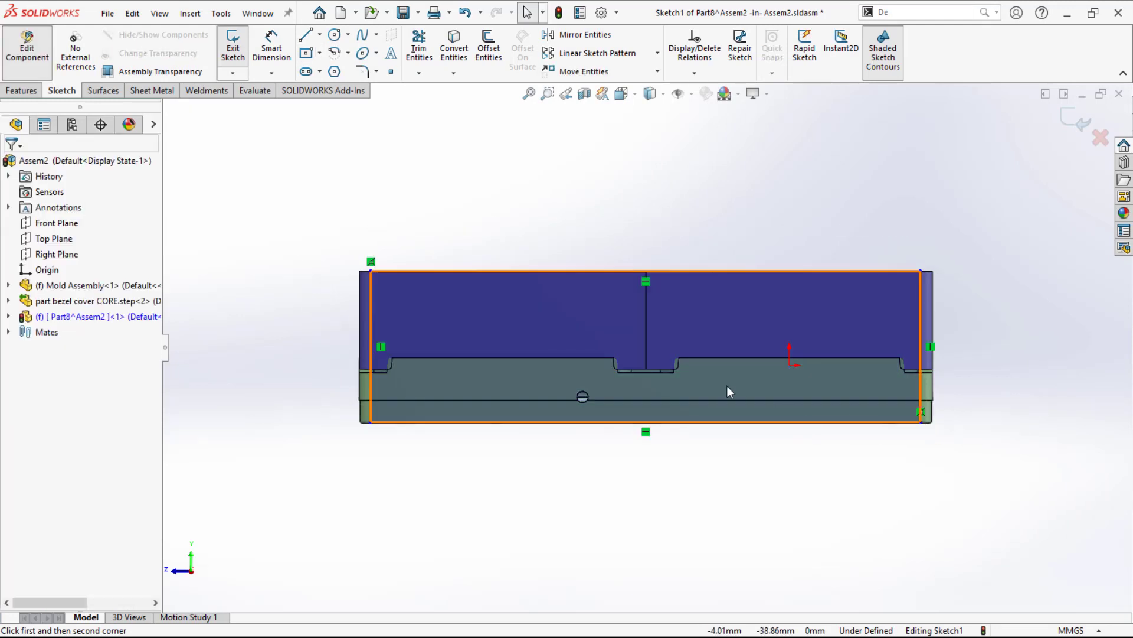
# - Extrude the rectangle as a boss through the stacked mold to the opposite long side
pyautogui.click(24, 92)
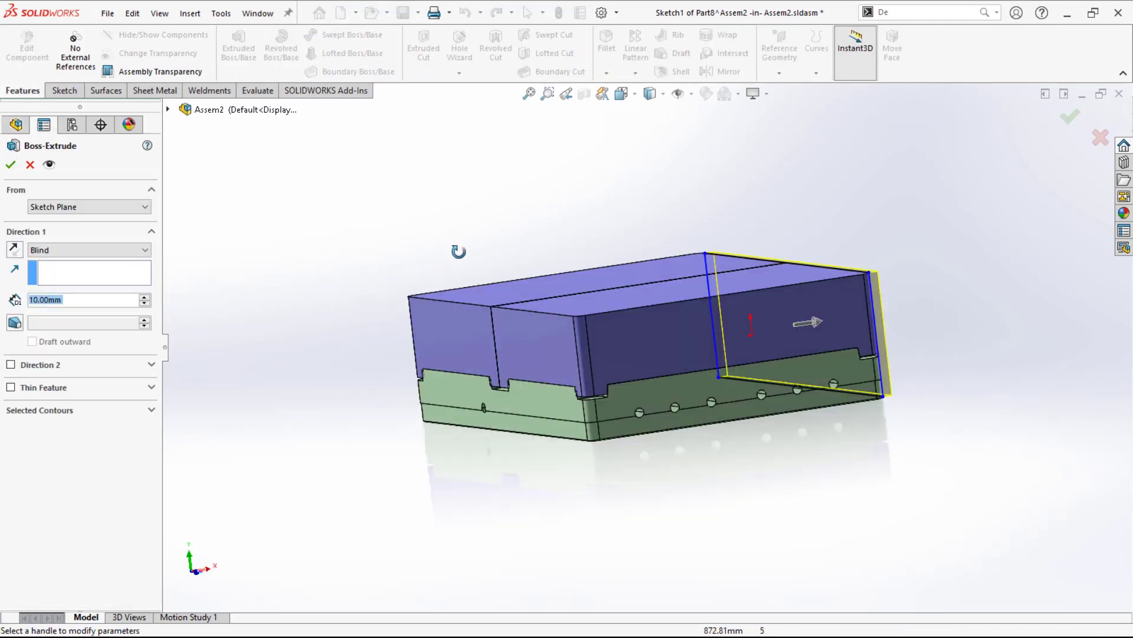
pyautogui.click(449, 300)
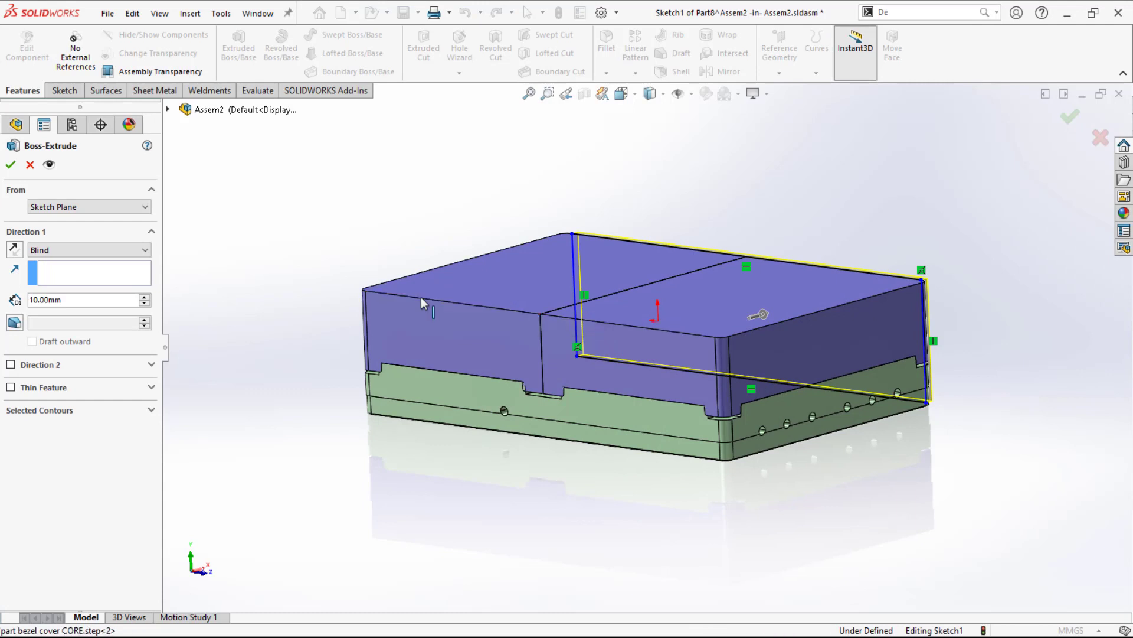
pyautogui.click(7, 166)
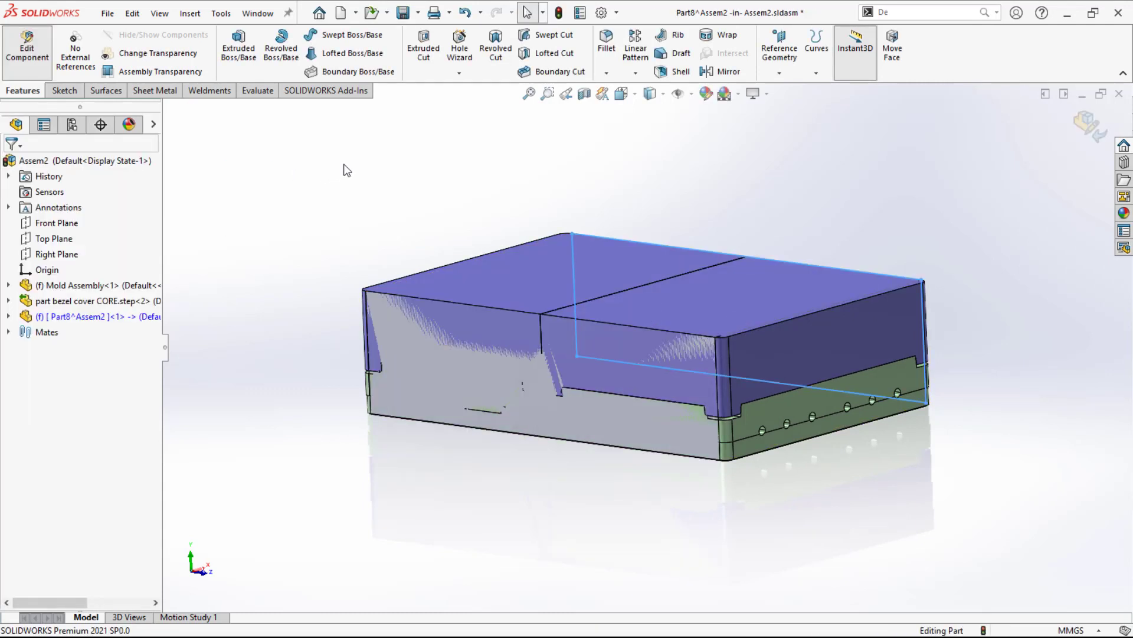
pyautogui.click(862, 52)
pyautogui.write('cav')
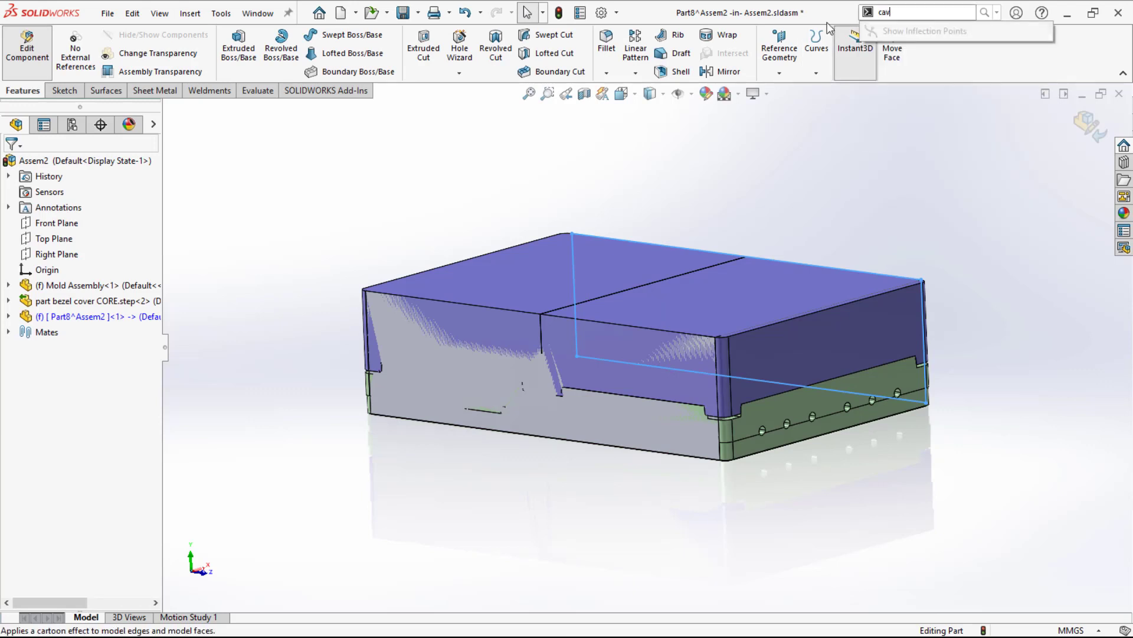
pyautogui.press('BackSpace')
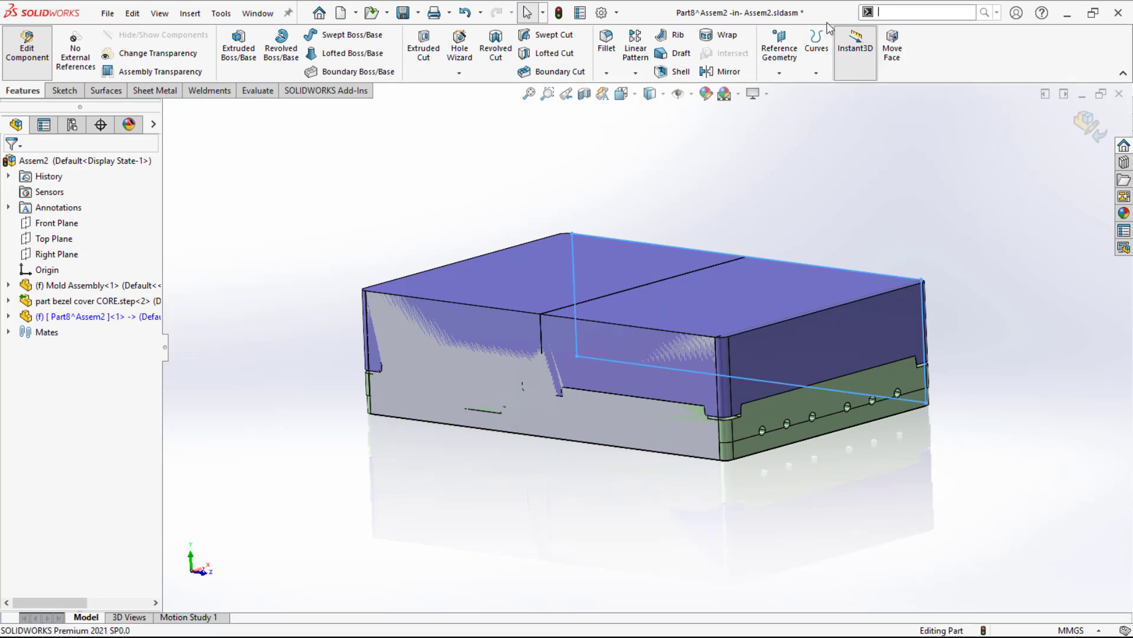
# - Create a Cavity feature in the block with Mold Assembly and part bezel cover CORE as design components, using 0% uniform scaling about component origins
pyautogui.click(190, 13)
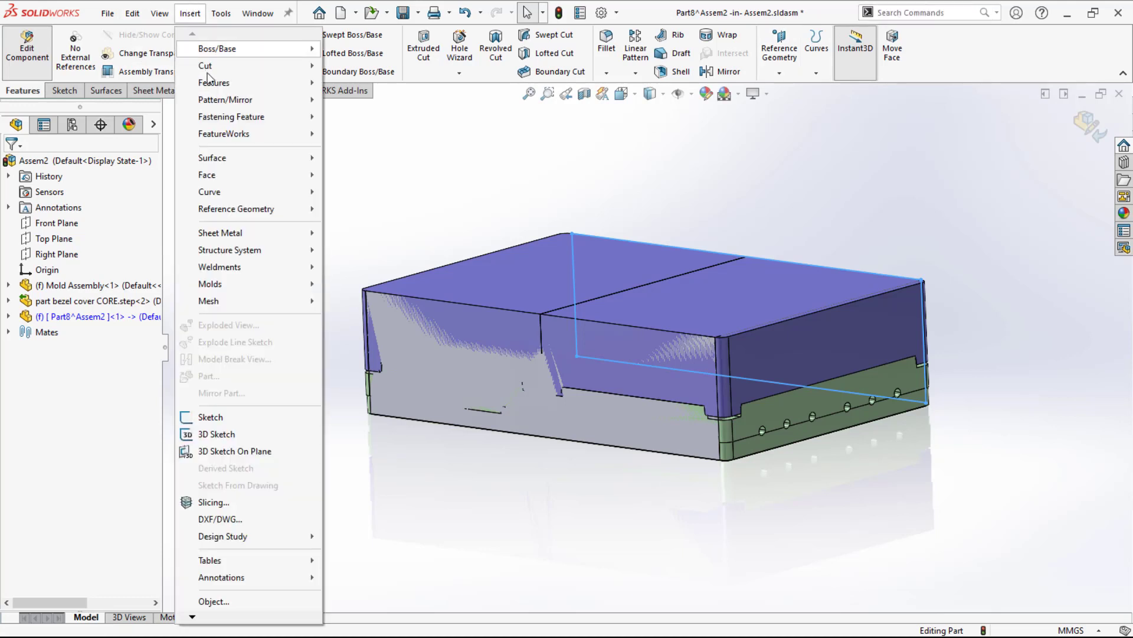
pyautogui.moveTo(213, 84)
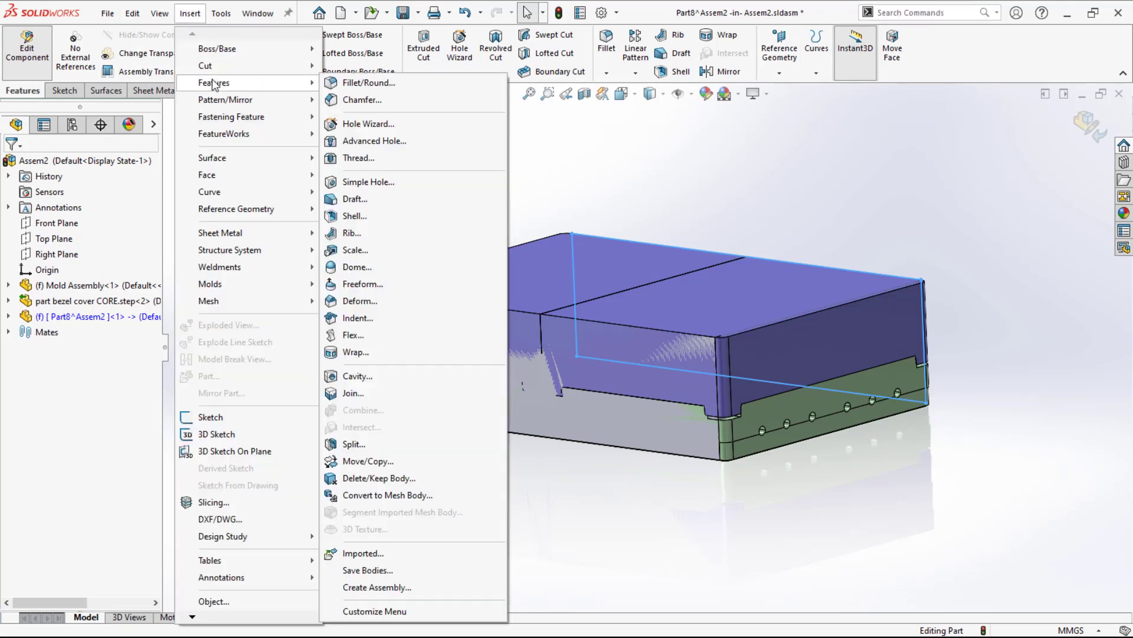
pyautogui.click(356, 377)
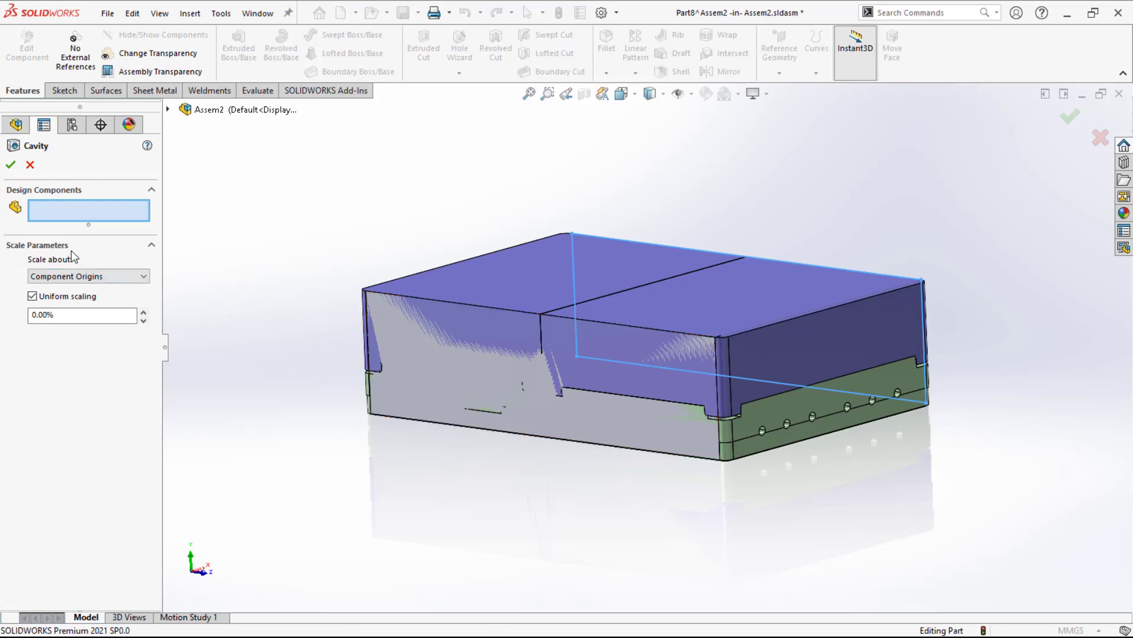
pyautogui.click(167, 109)
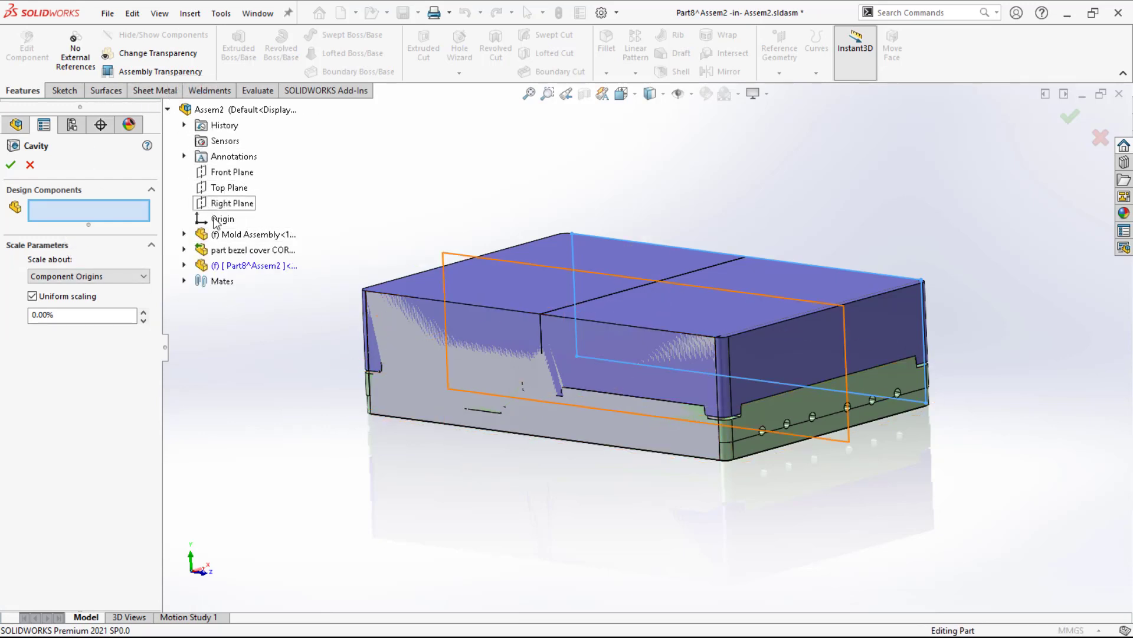
pyautogui.click(236, 234)
pyautogui.click(230, 251)
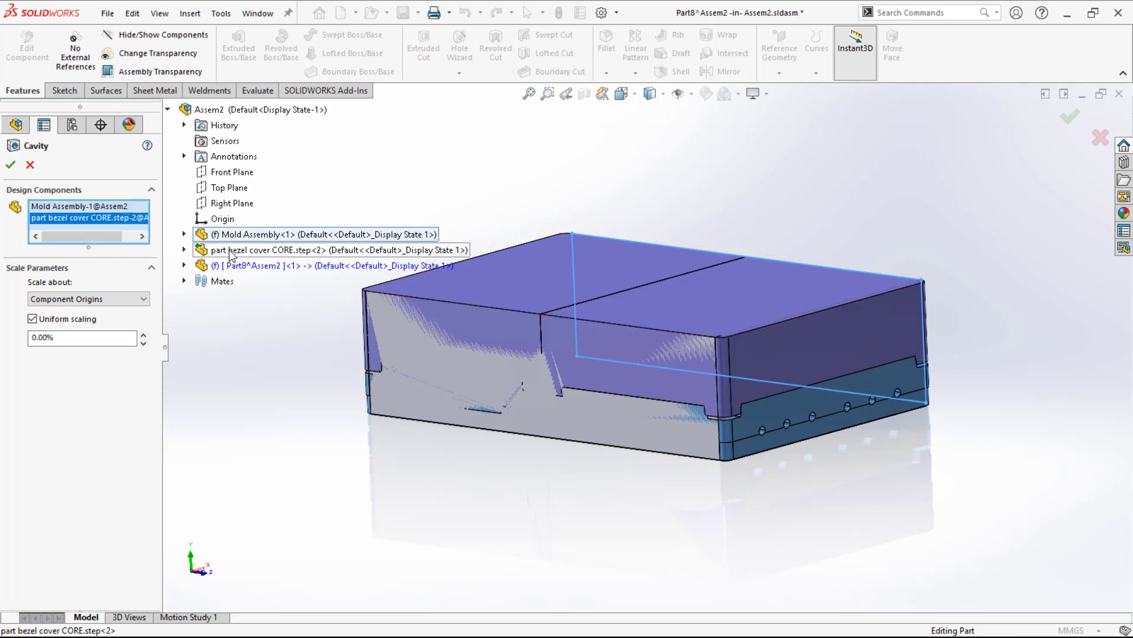
pyautogui.click(10, 166)
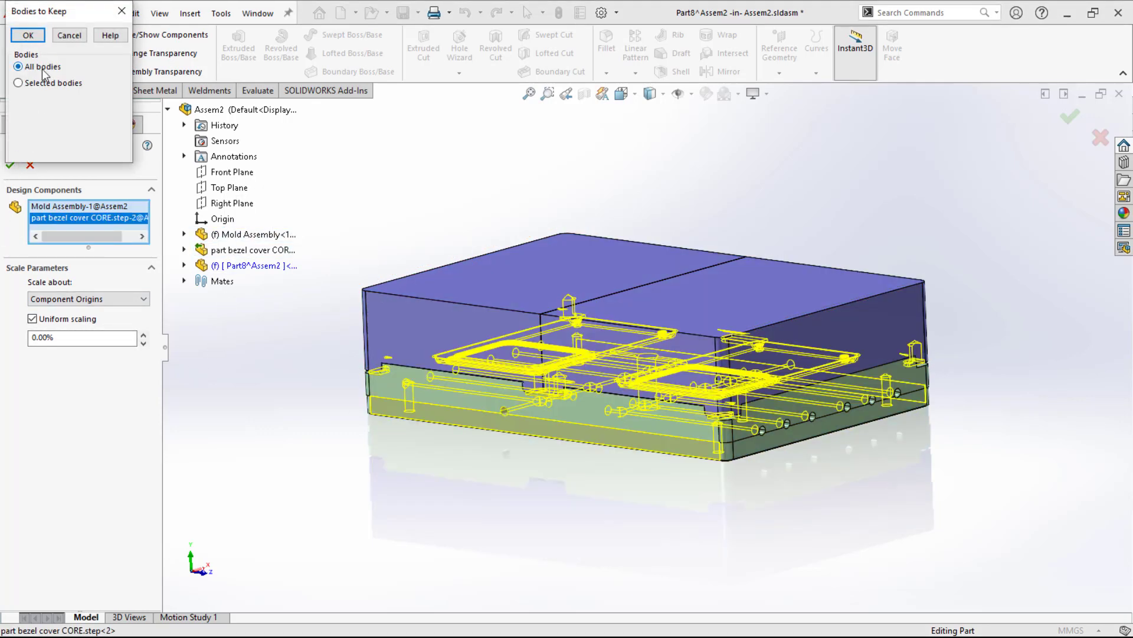
# - Keep only Body 3 and Body 4 from the cavity result
pyautogui.click(18, 83)
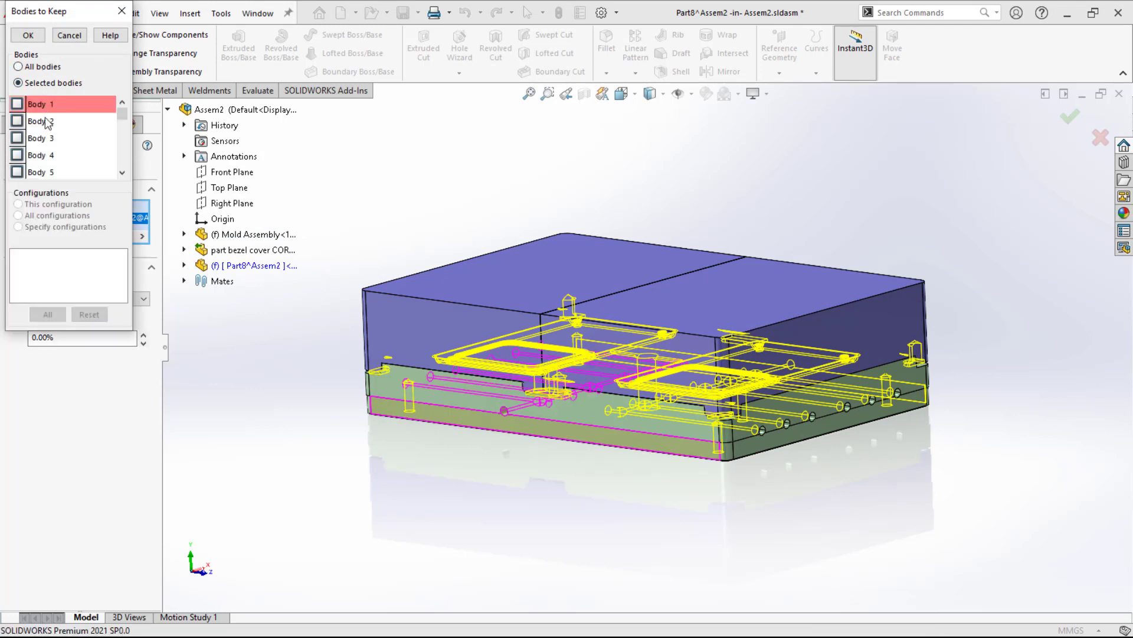
pyautogui.click(23, 139)
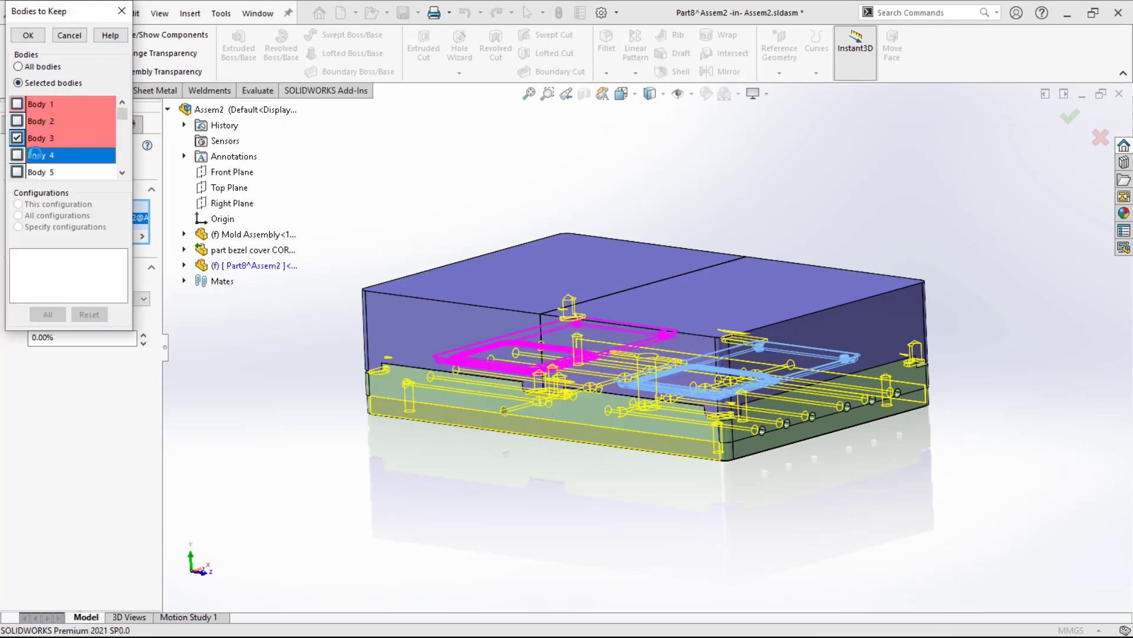
pyautogui.click(18, 155)
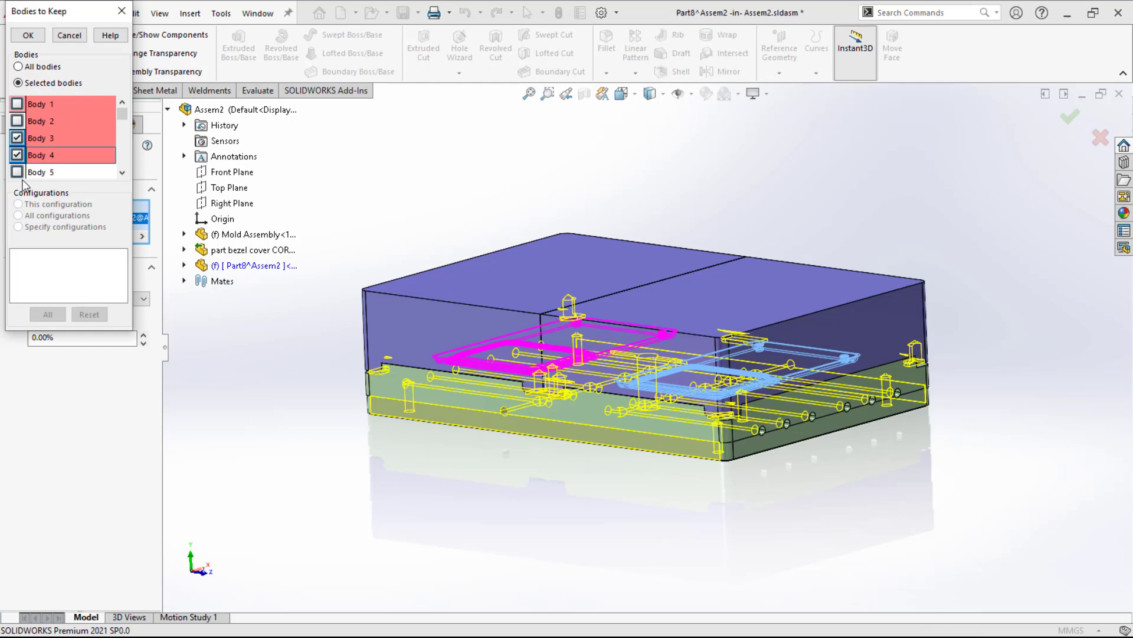
pyautogui.click(25, 38)
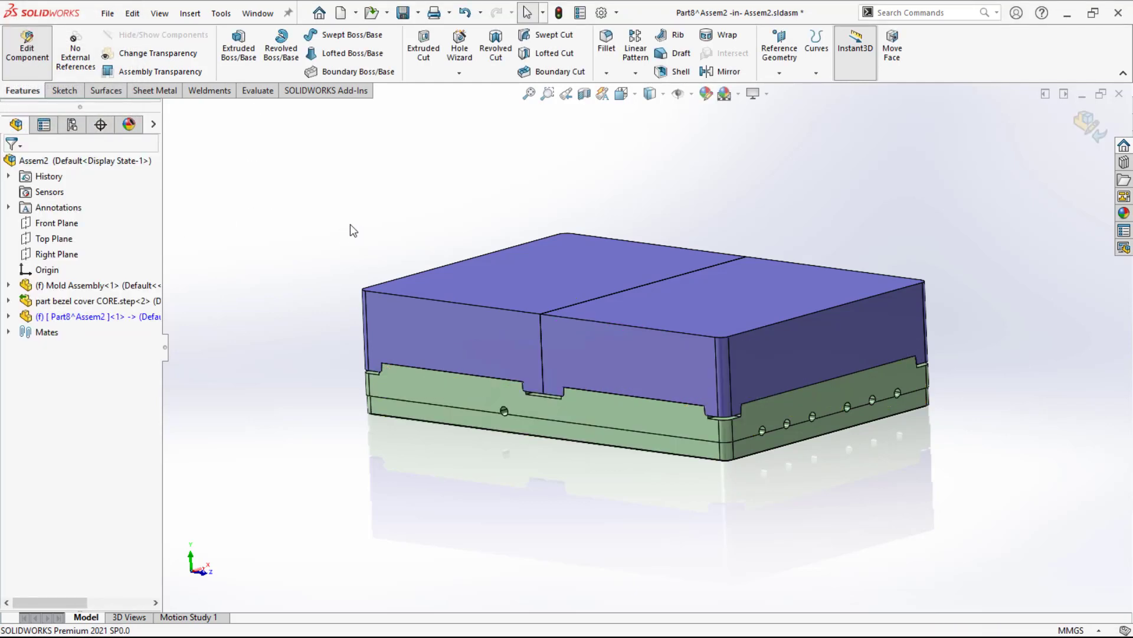
# - Open the in-context part in its own window and delete the solid body Cavity1[2] with Delete/Keep Body
pyautogui.click(88, 317)
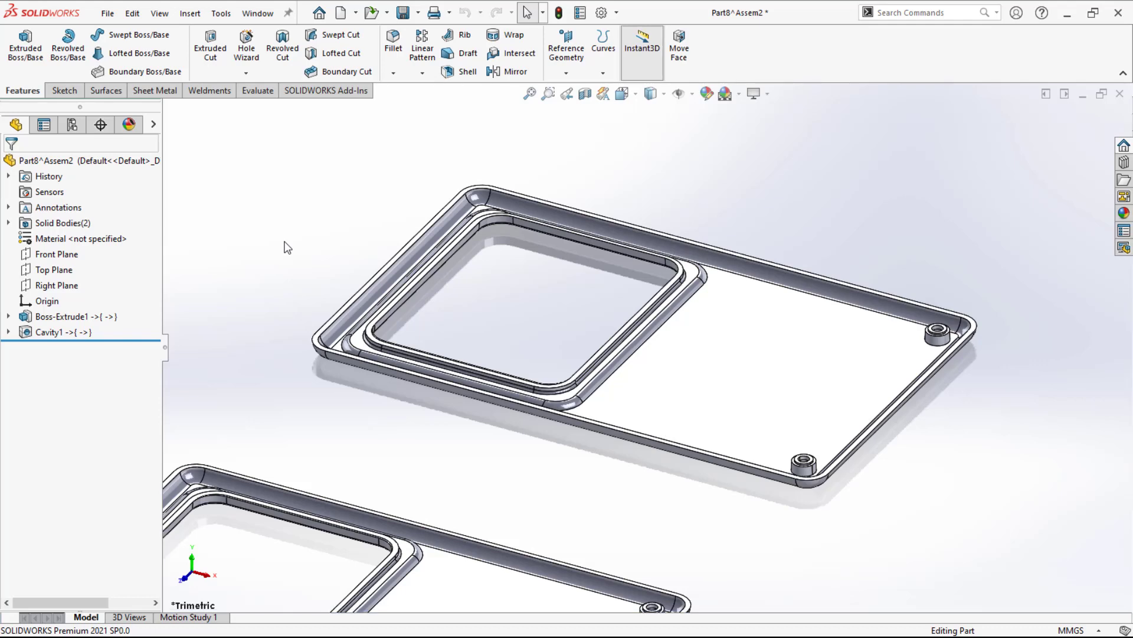
pyautogui.scroll(2, 281, 269)
pyautogui.moveTo(281, 274); pyautogui.dragTo(643, 241, button='middle')
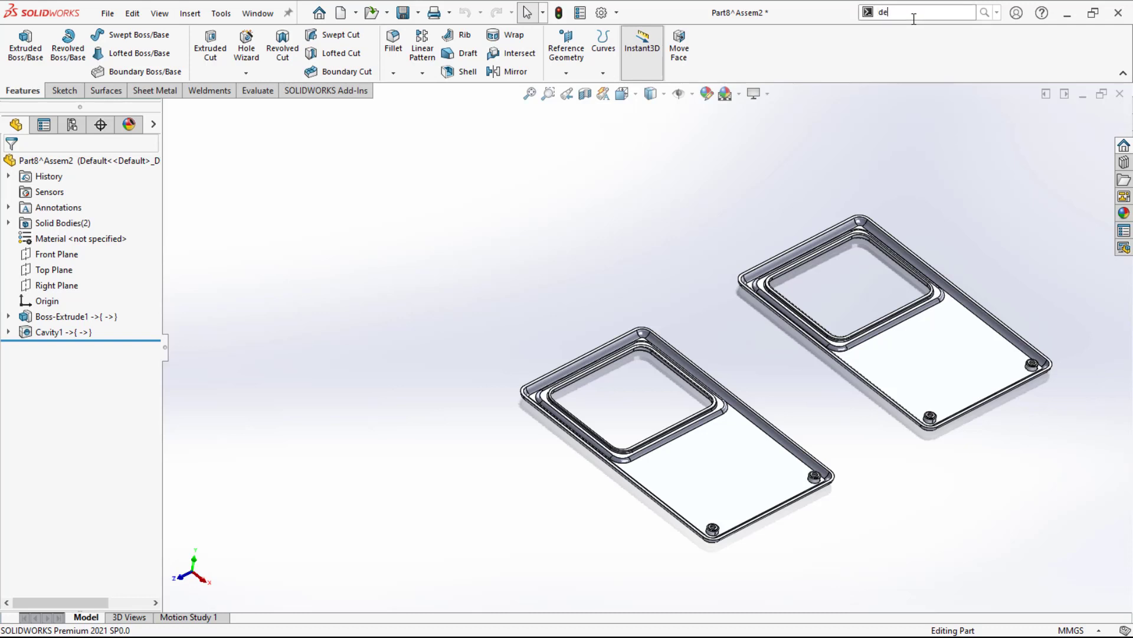
pyautogui.click(914, 127)
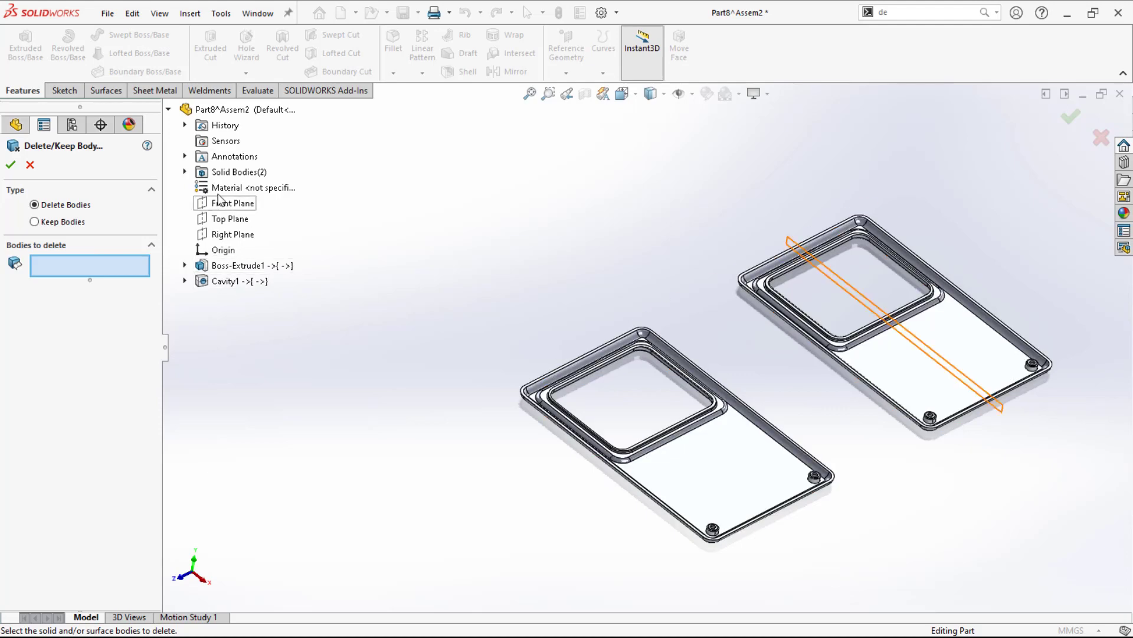
pyautogui.click(185, 171)
pyautogui.click(242, 203)
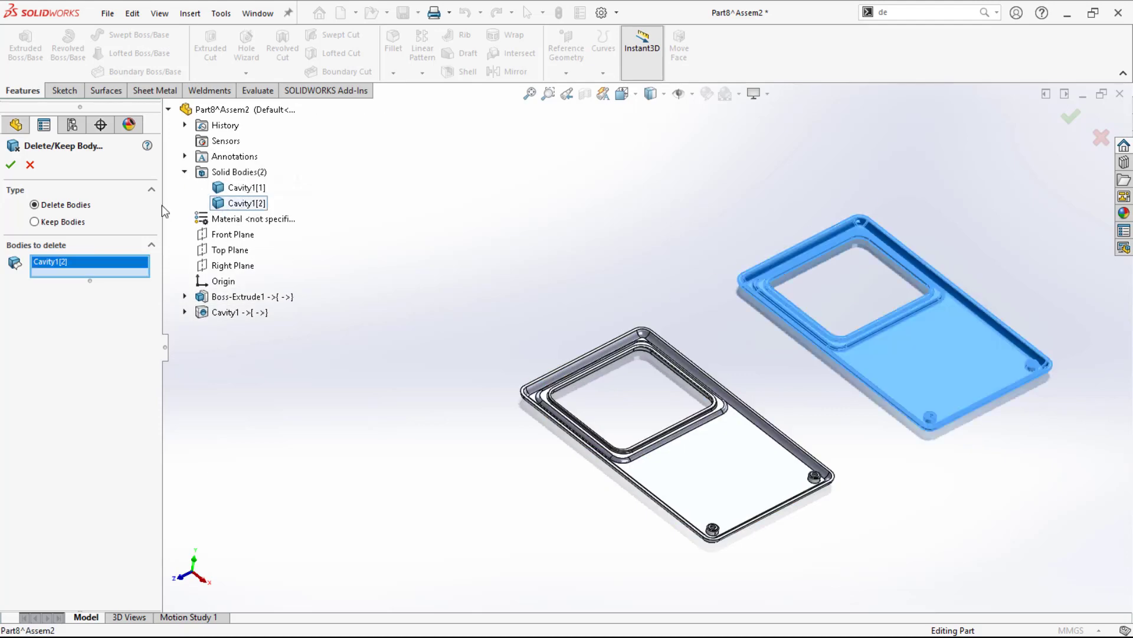
pyautogui.click(10, 165)
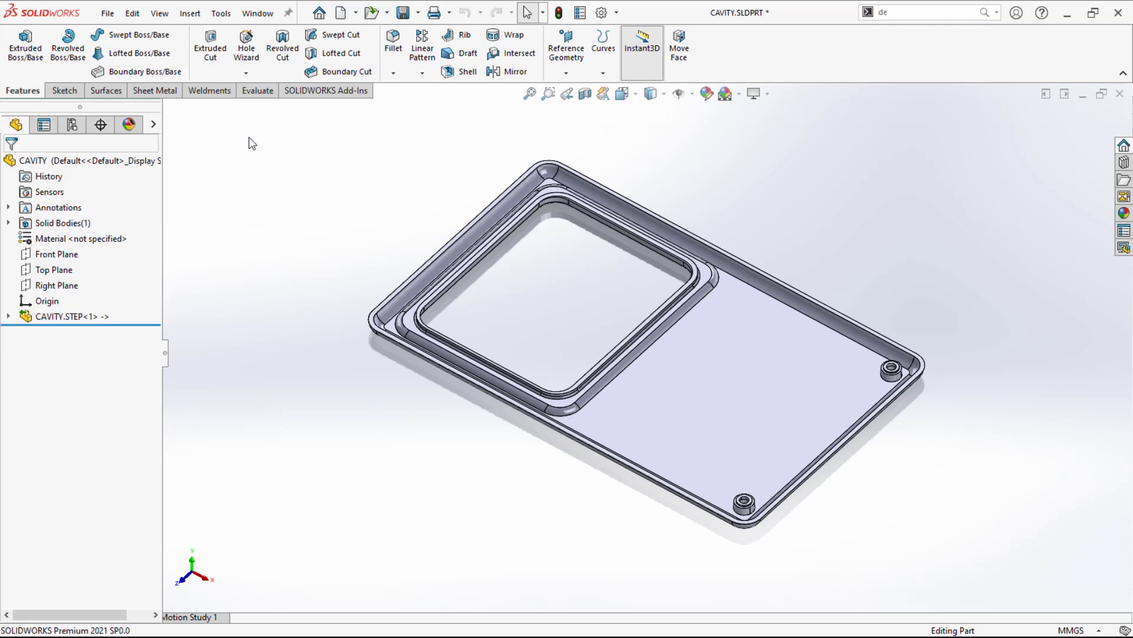
# - Add the Mold Tools command set to the CommandManager, display it, and set the part to an isometric view
pyautogui.rightClick(217, 92)
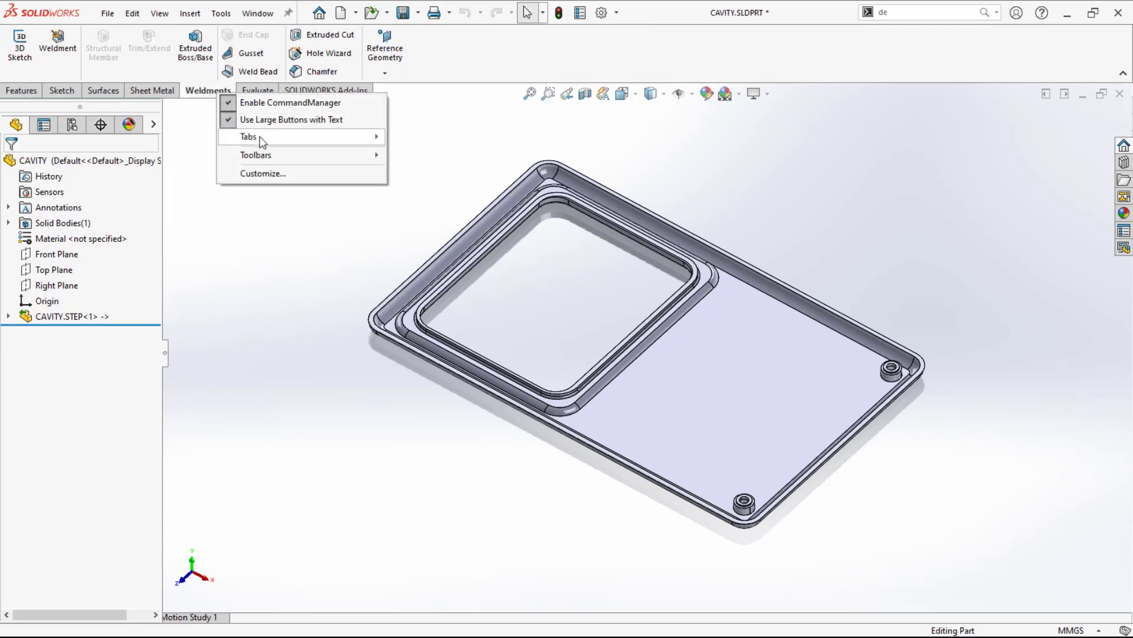
pyautogui.moveTo(283, 137)
pyautogui.click(440, 256)
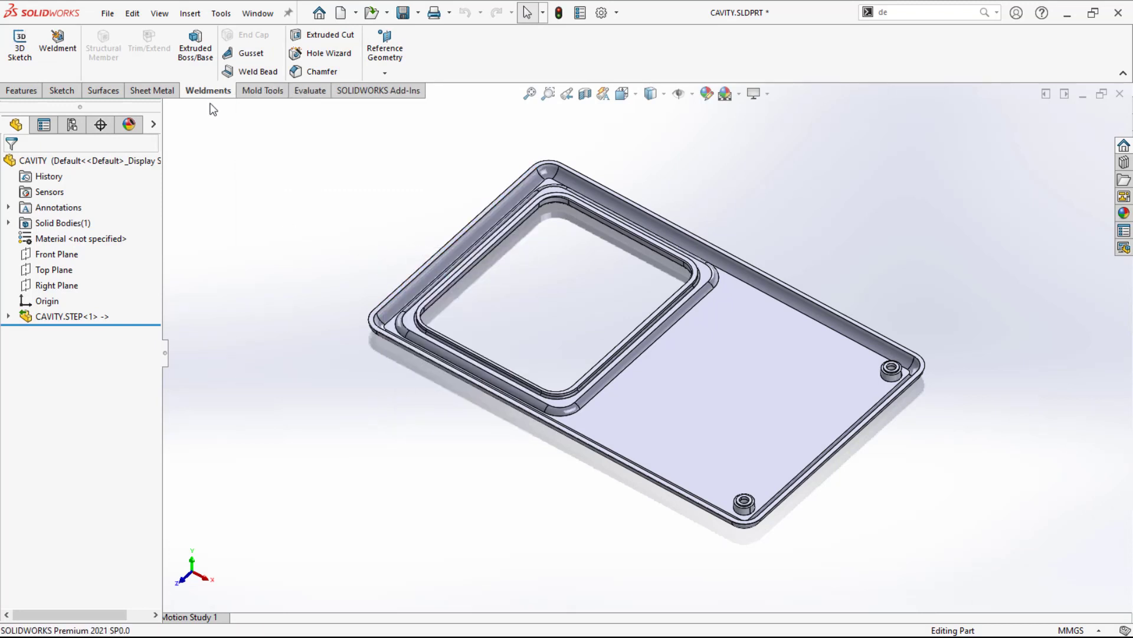
pyautogui.click(253, 93)
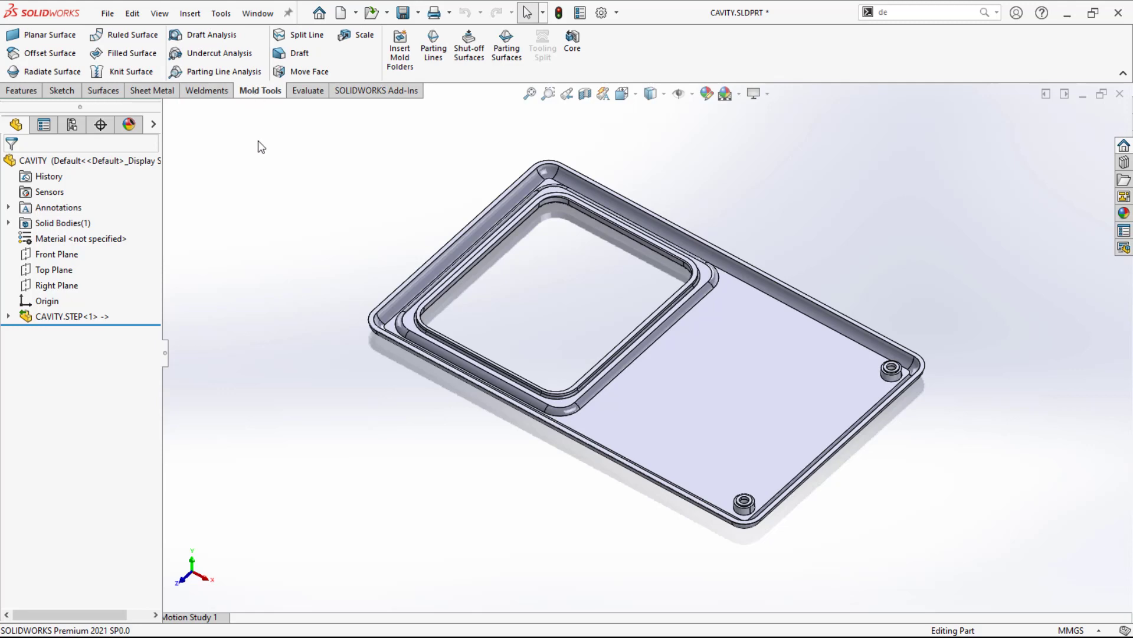
pyautogui.moveTo(269, 155); pyautogui.dragTo(263, 110, button='middle')
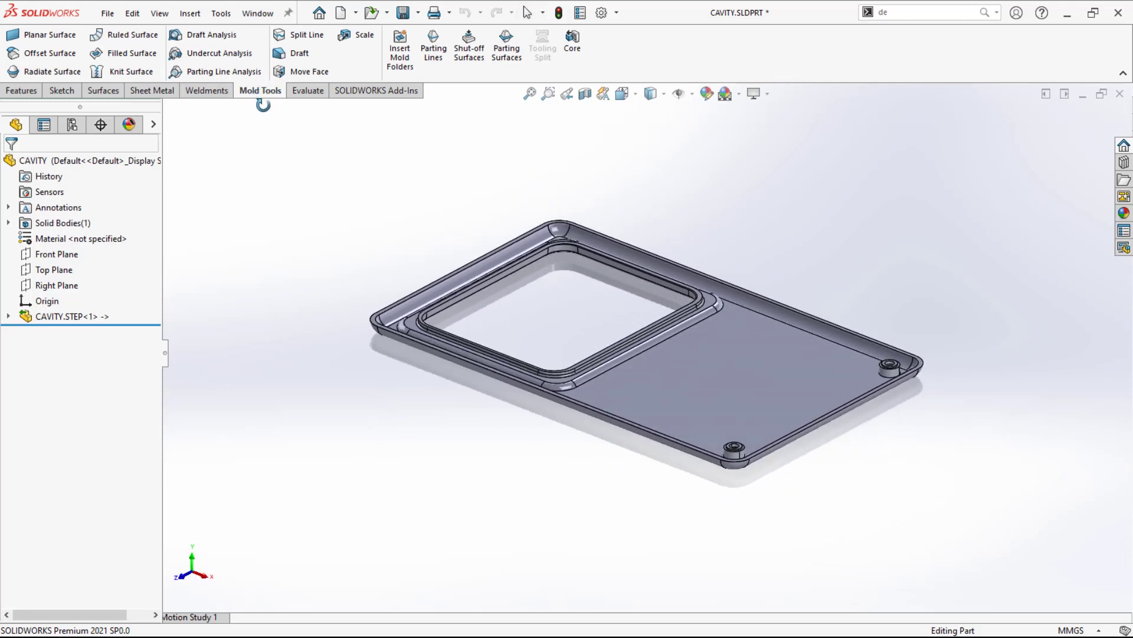
pyautogui.hotkey('ctrl', '7')
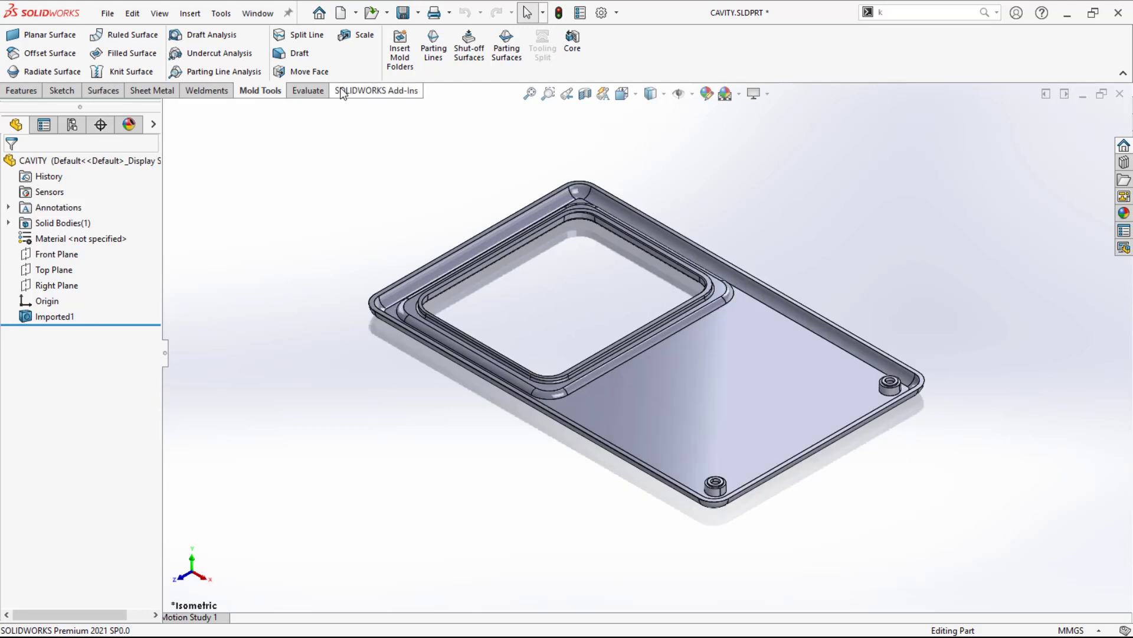
# - Run a 3-degree draft analysis using the cover's flat inner floor face as pull direction, and examine both sides of the part
pyautogui.click(211, 36)
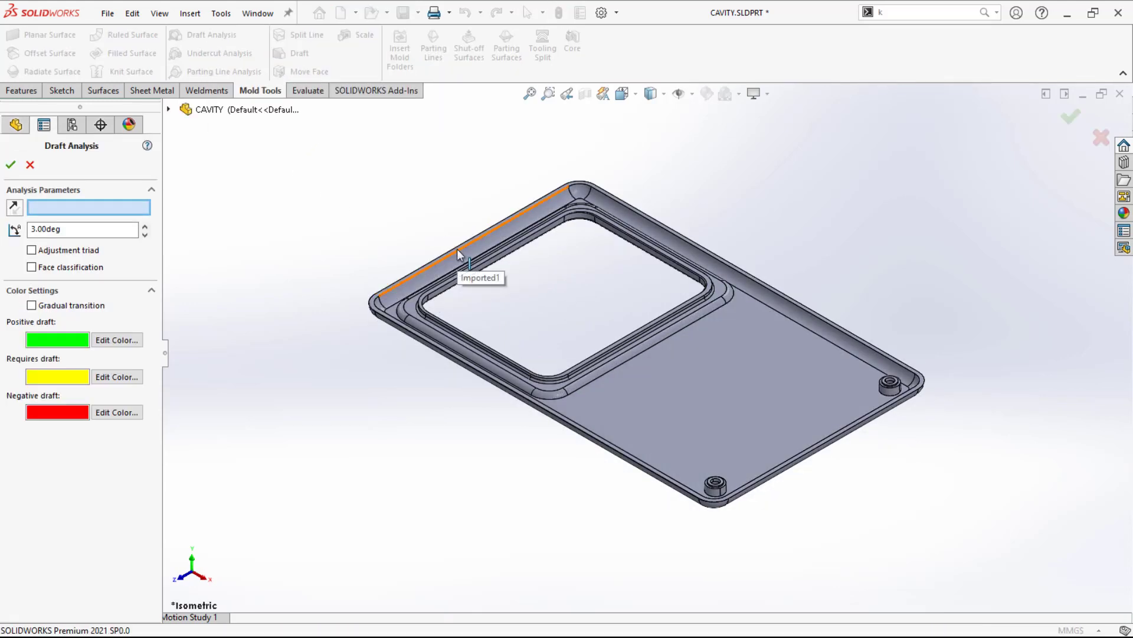
pyautogui.scroll(-3, 788, 319)
pyautogui.click(719, 380)
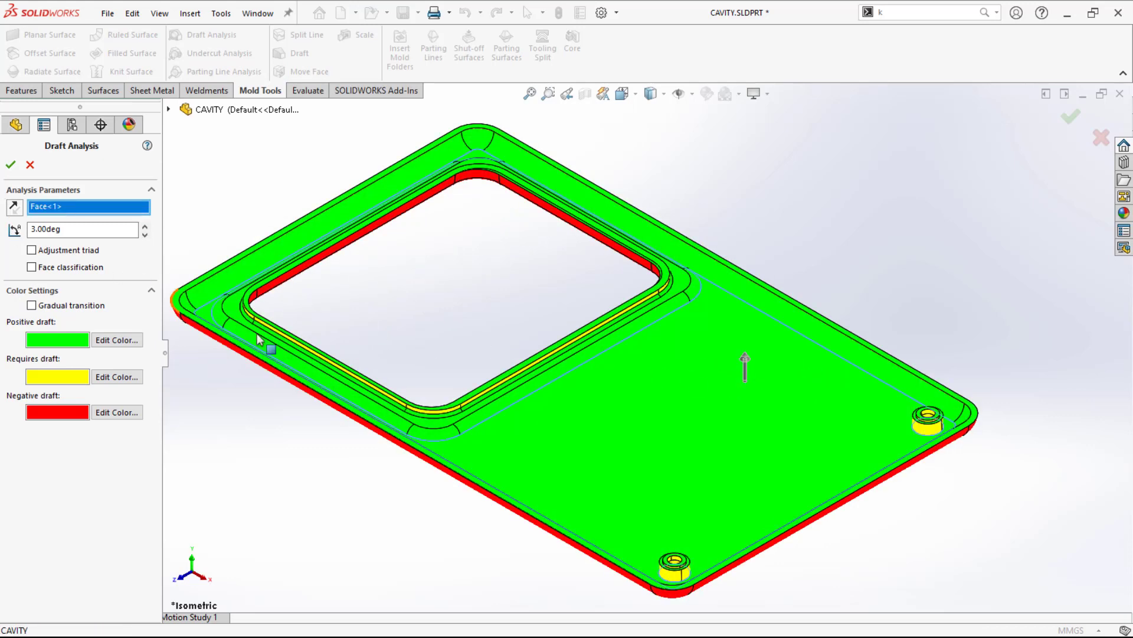
pyautogui.moveTo(258, 339); pyautogui.dragTo(455, 203, button='middle')
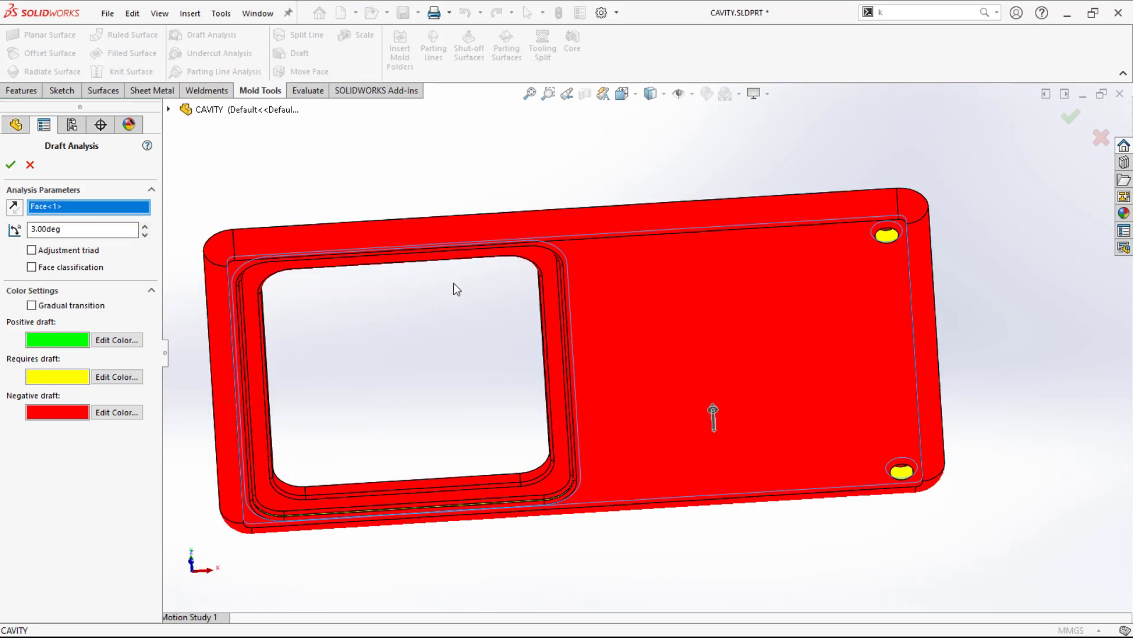
pyautogui.moveTo(435, 306); pyautogui.dragTo(409, 389, button='middle')
# - Switch the draft analysis pull direction to the cover's flat outer face, reverse it, accept the analysis and examine the part
pyautogui.rightClick(73, 212)
pyautogui.click(115, 218)
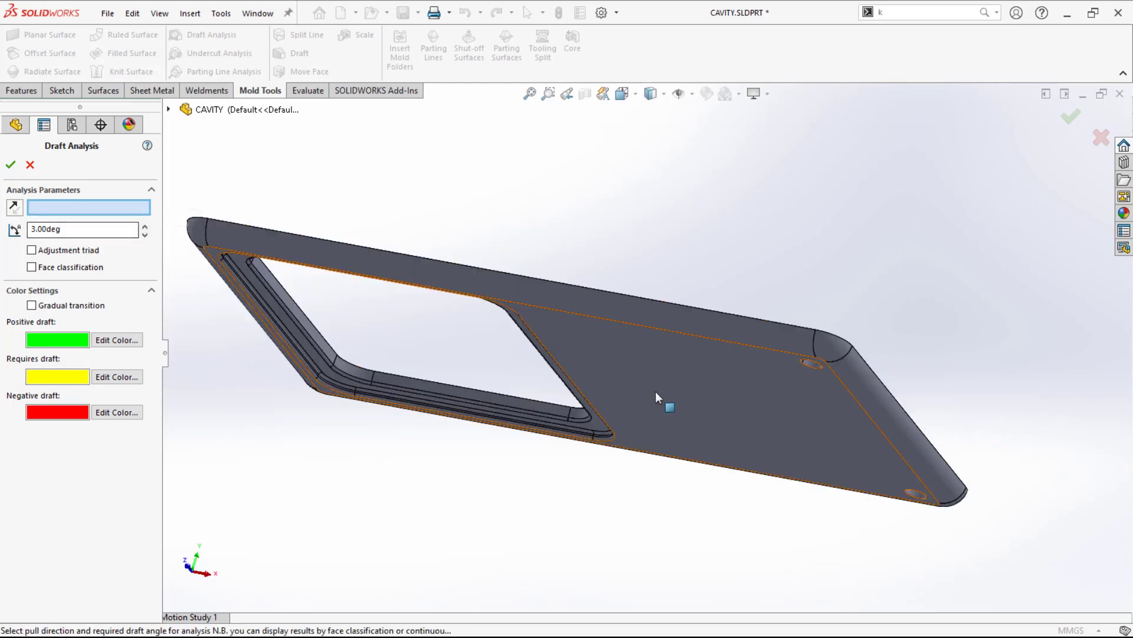
pyautogui.click(661, 397)
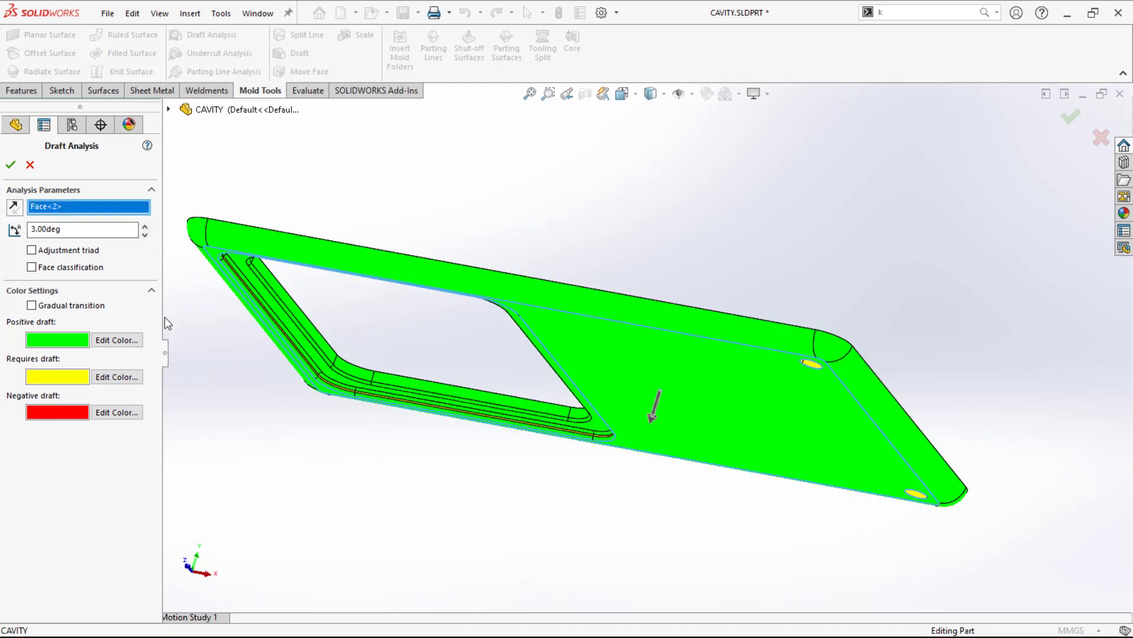
pyautogui.click(14, 209)
pyautogui.click(14, 168)
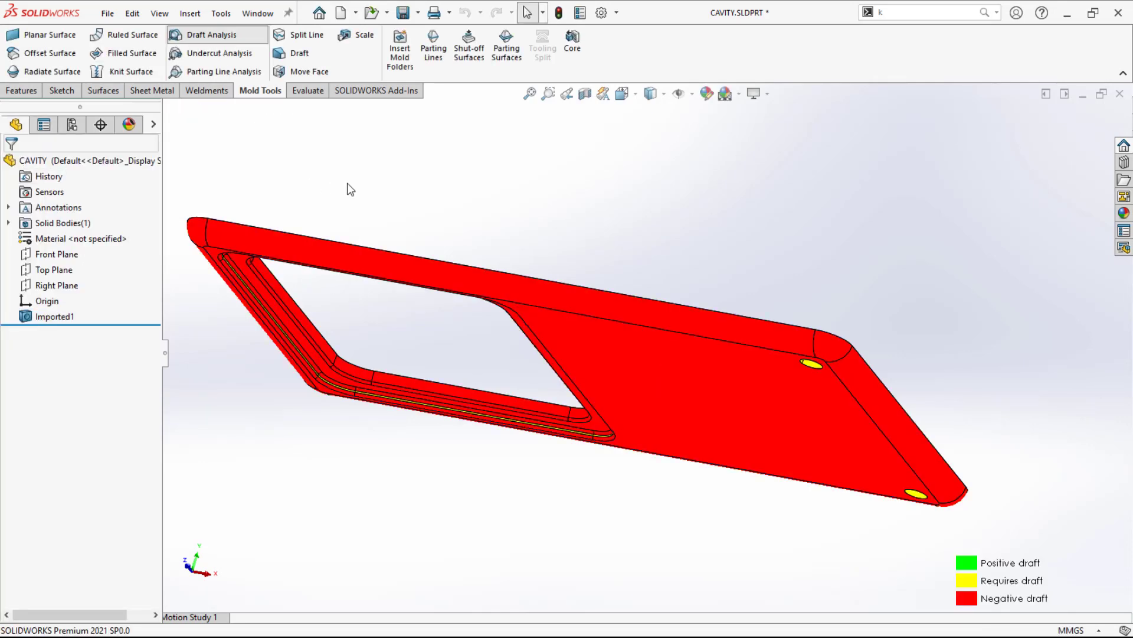
pyautogui.moveTo(350, 187); pyautogui.dragTo(347, 319, button='middle')
pyautogui.moveTo(367, 434); pyautogui.dragTo(334, 379, button='middle')
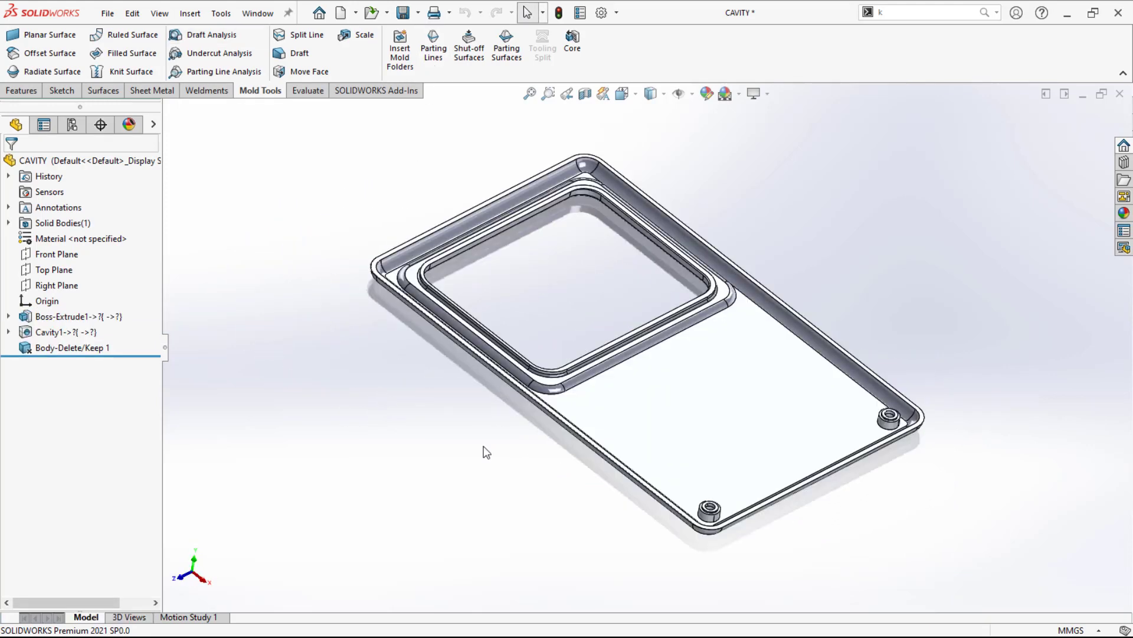
# - Create a parting line around the cover's rim from a 1-degree draft analysis, with the flat inner floor face as pull direction
pyautogui.moveTo(483, 445)
pyautogui.mouseDown(button='middle')
pyautogui.moveTo(420, 405)
pyautogui.moveTo(433, 419)
pyautogui.moveTo(422, 392)
pyautogui.moveTo(423, 431)
pyautogui.moveTo(443, 445)
pyautogui.mouseUp(button='middle')
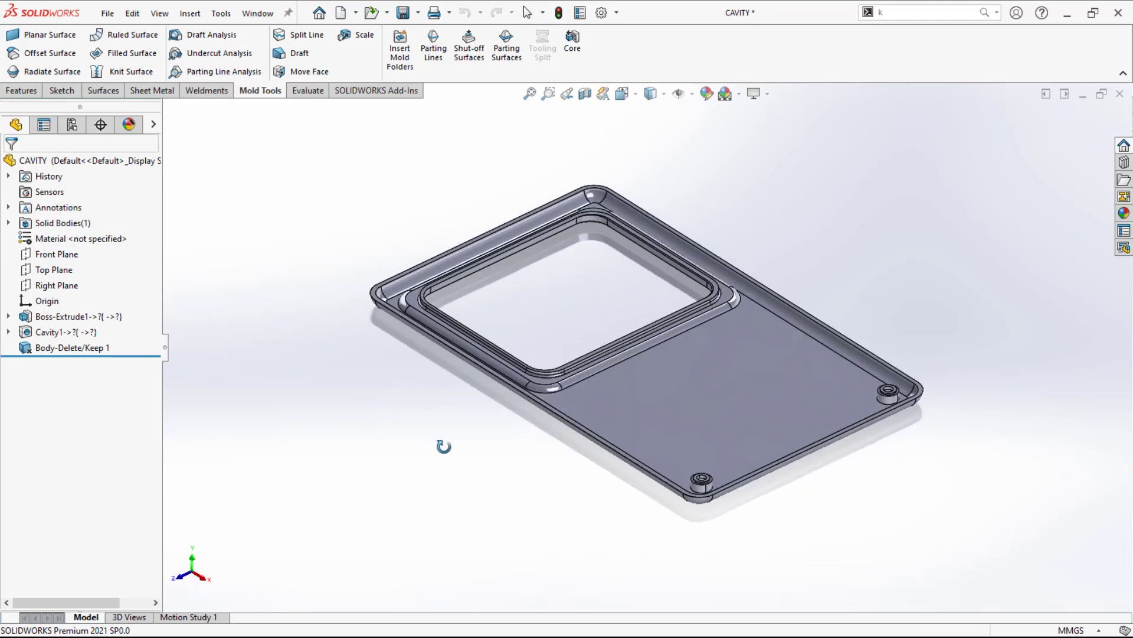
pyautogui.click(423, 56)
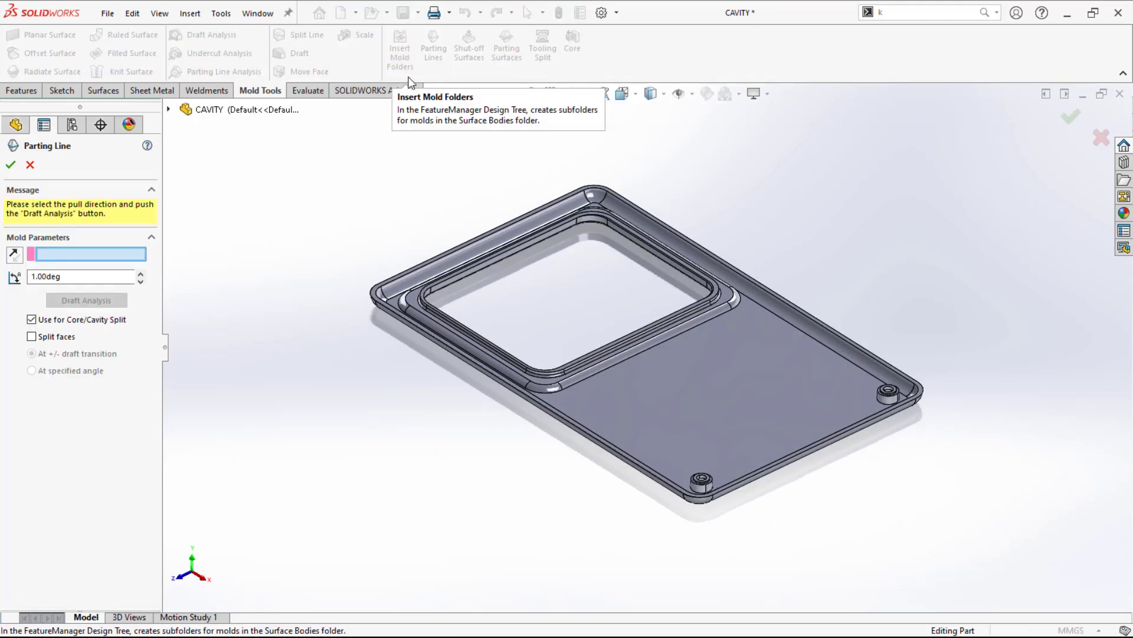
pyautogui.click(689, 412)
pyautogui.moveTo(690, 412); pyautogui.dragTo(556, 443, button='middle')
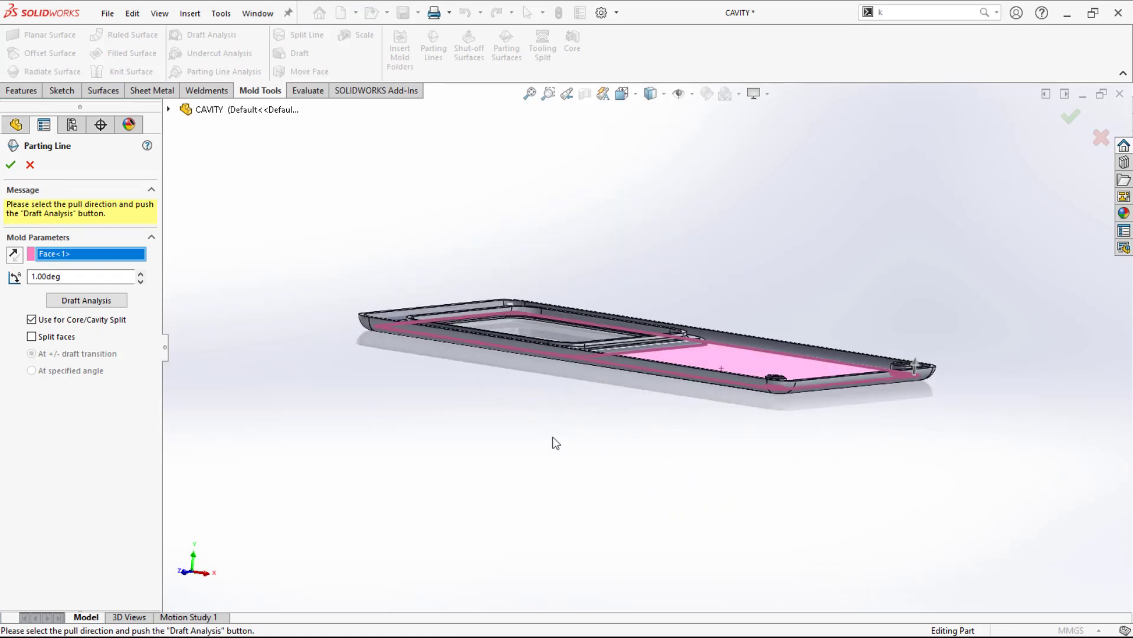
pyautogui.click(59, 300)
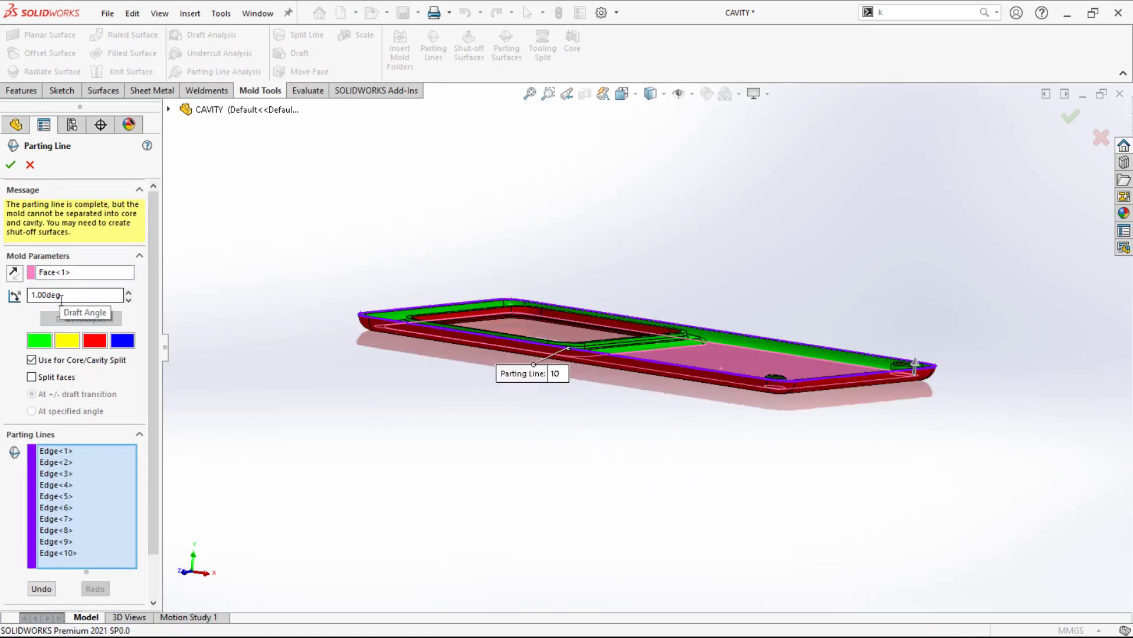
pyautogui.click(11, 165)
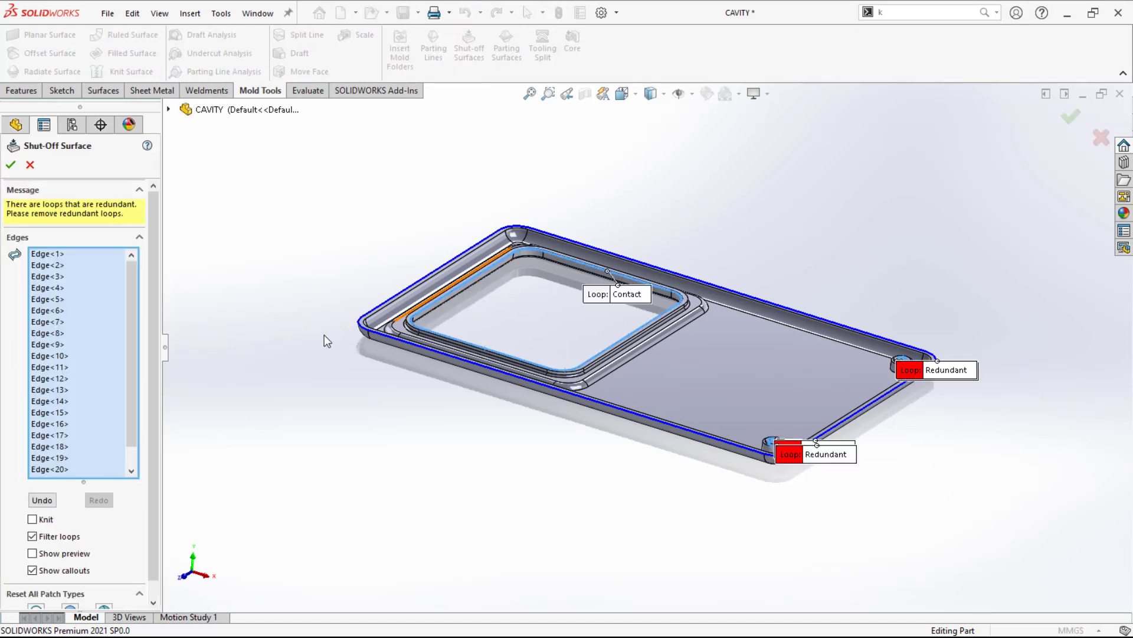
# - Remove the redundant loops on the upper hole edges of both corner bosses from the shut-off surface selection
pyautogui.moveTo(763, 353)
pyautogui.mouseDown(button='middle')
pyautogui.moveTo(746, 472)
pyautogui.moveTo(767, 419)
pyautogui.moveTo(757, 339)
pyautogui.moveTo(756, 349)
pyautogui.mouseUp(button='middle')
pyautogui.scroll(-8, 816, 455)
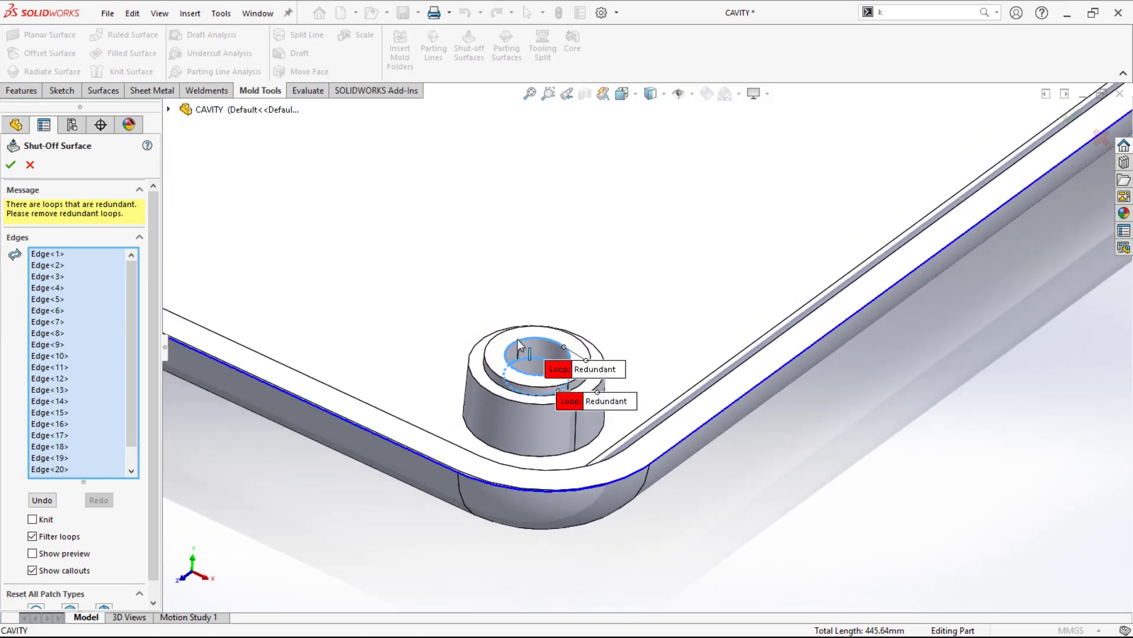
pyautogui.click(527, 343)
pyautogui.click(515, 341)
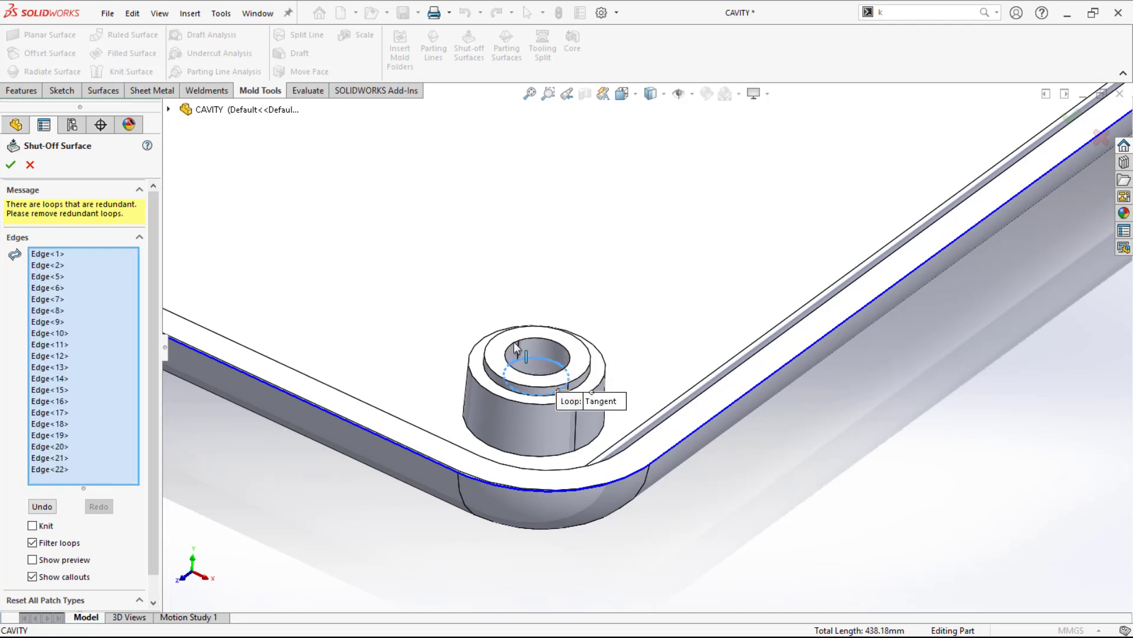
pyautogui.scroll(6, 513, 380)
pyautogui.scroll(-6, 614, 348)
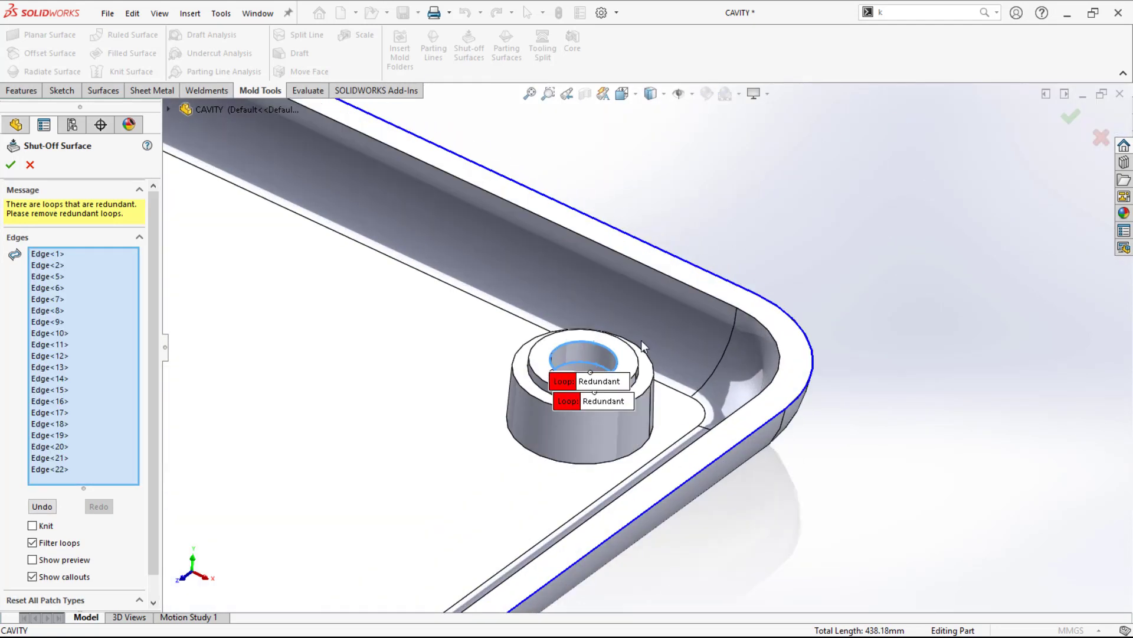
pyautogui.click(594, 339)
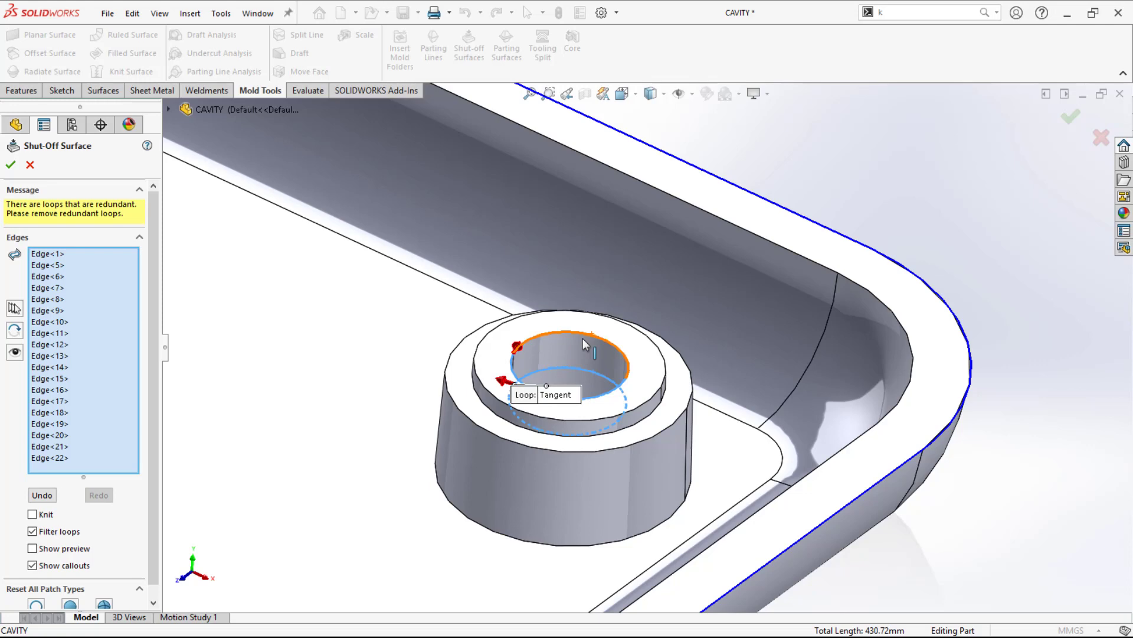
pyautogui.click(511, 373)
pyautogui.scroll(6, 506, 375)
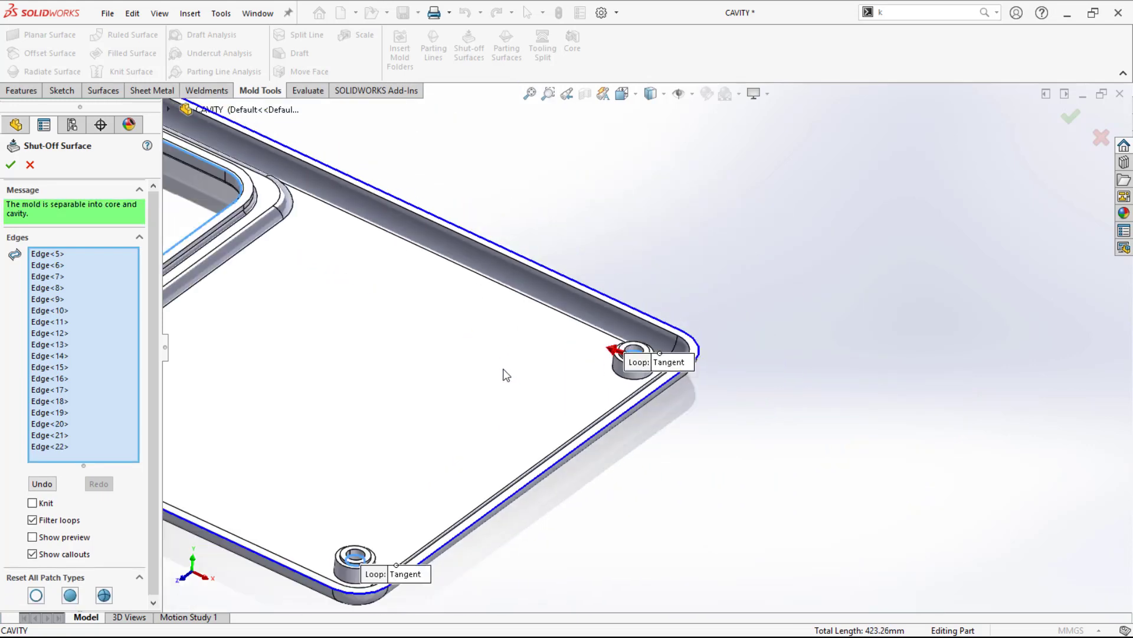
# - Turn on knitting and create the shut-off surfaces over the large window and both boss holes
pyautogui.scroll(-4, 366, 331)
pyautogui.scroll(5, 341, 313)
pyautogui.scroll(-3, 359, 298)
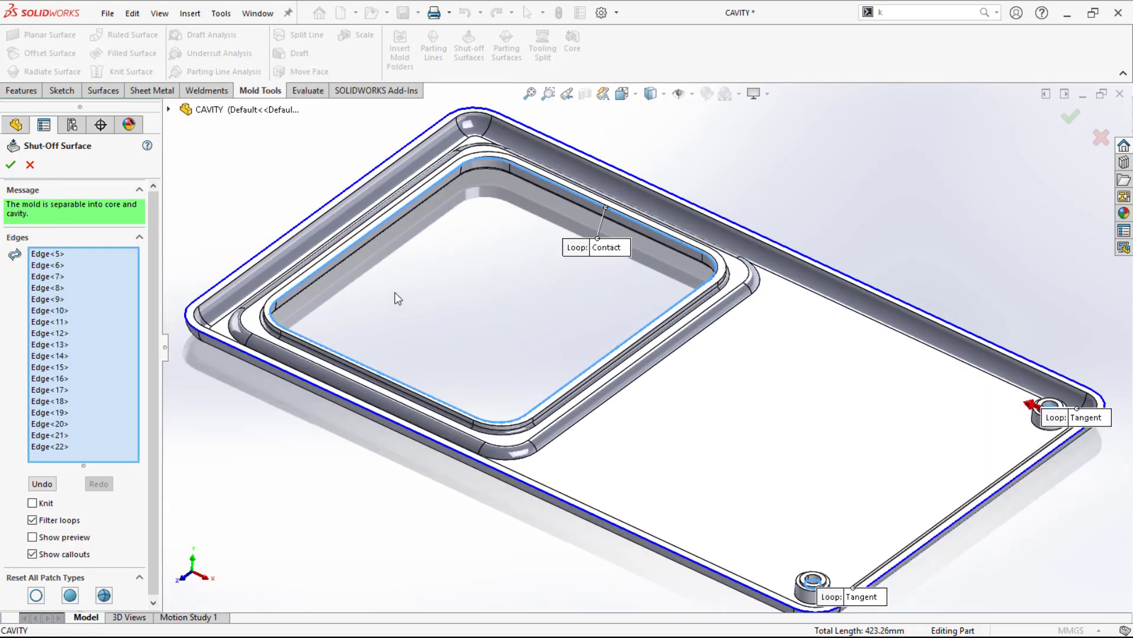
pyautogui.scroll(3, 250, 428)
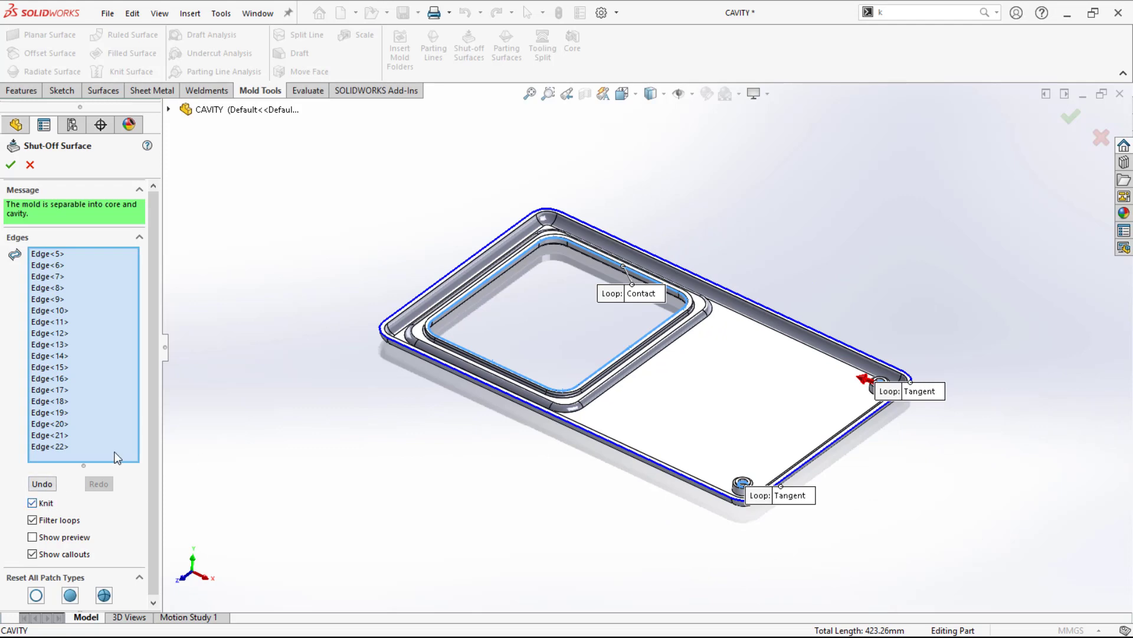
pyautogui.click(11, 165)
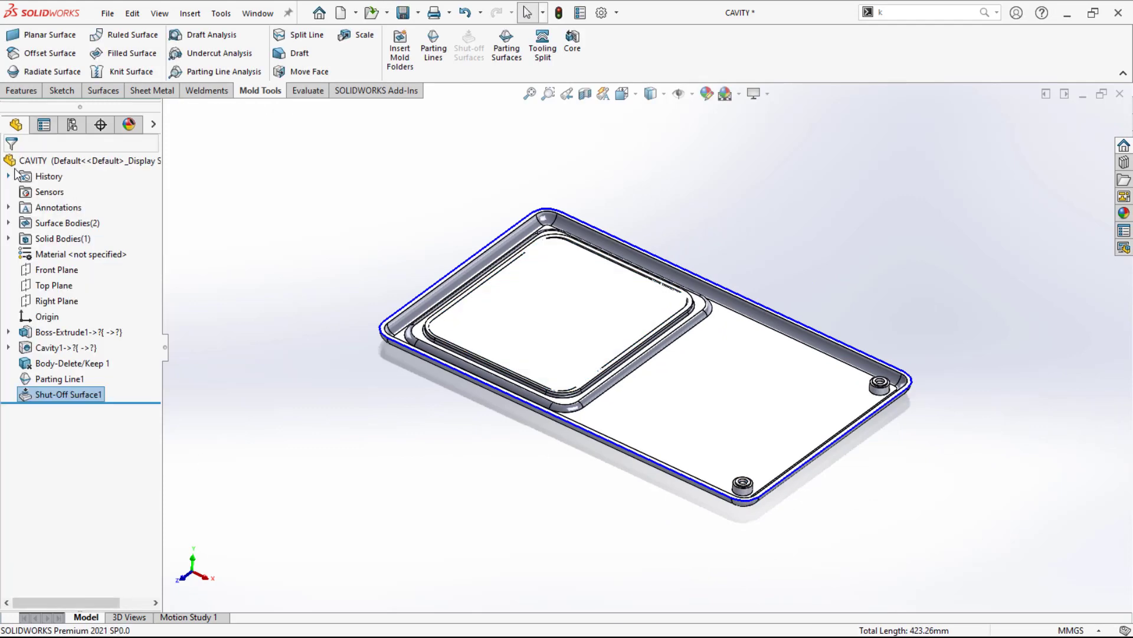
pyautogui.click(400, 445)
pyautogui.moveTo(400, 446)
pyautogui.mouseDown(button='middle')
pyautogui.moveTo(398, 503)
pyautogui.moveTo(398, 369)
pyautogui.moveTo(396, 422)
pyautogui.mouseUp(button='middle')
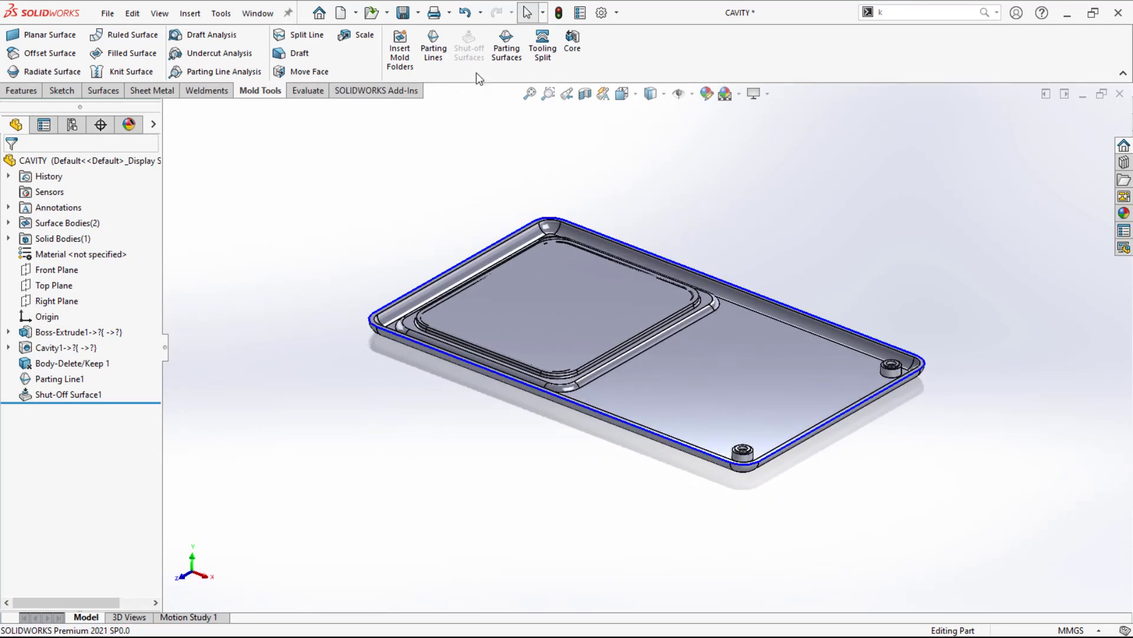
# - Create a parting surface 67 mm wide from the rim's parting line, perpendicular to pull
pyautogui.click(542, 53)
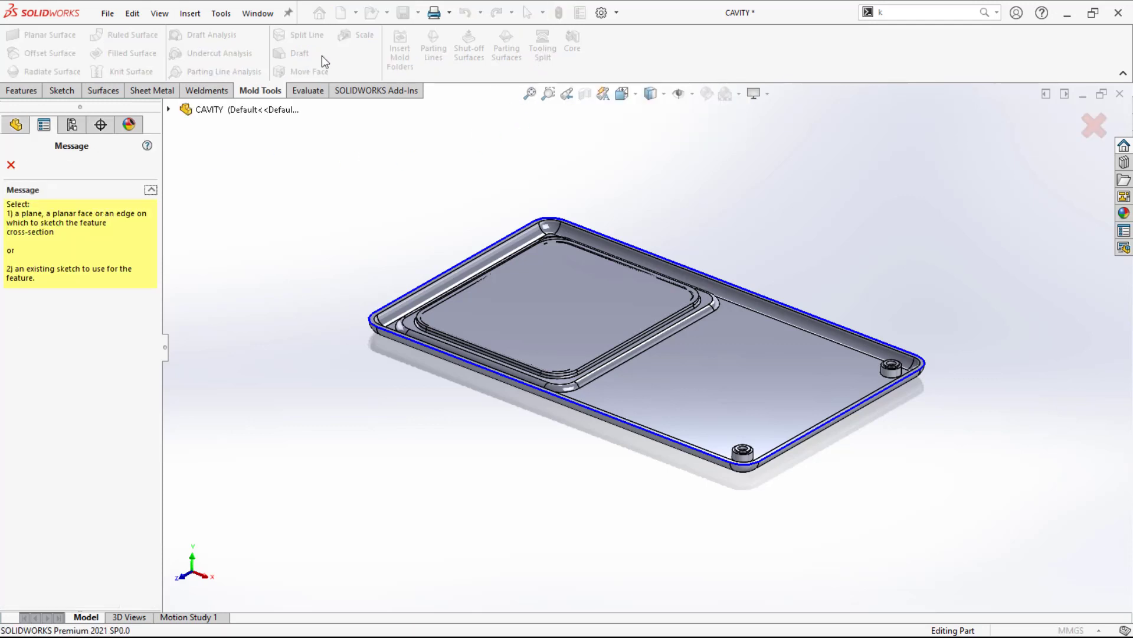
pyautogui.click(11, 166)
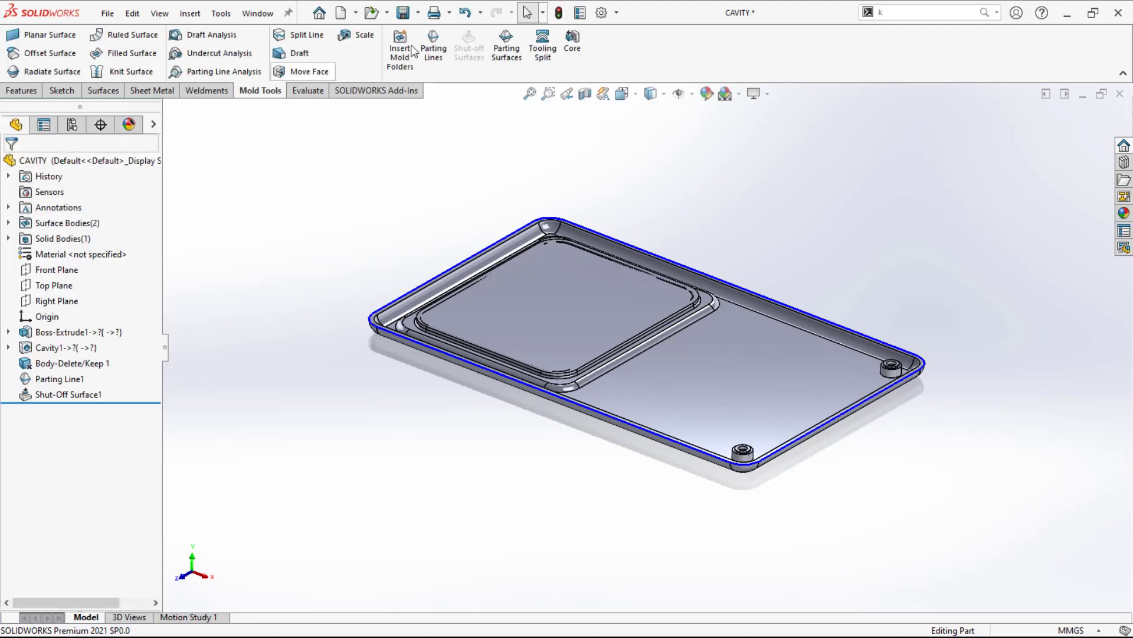
pyautogui.click(507, 47)
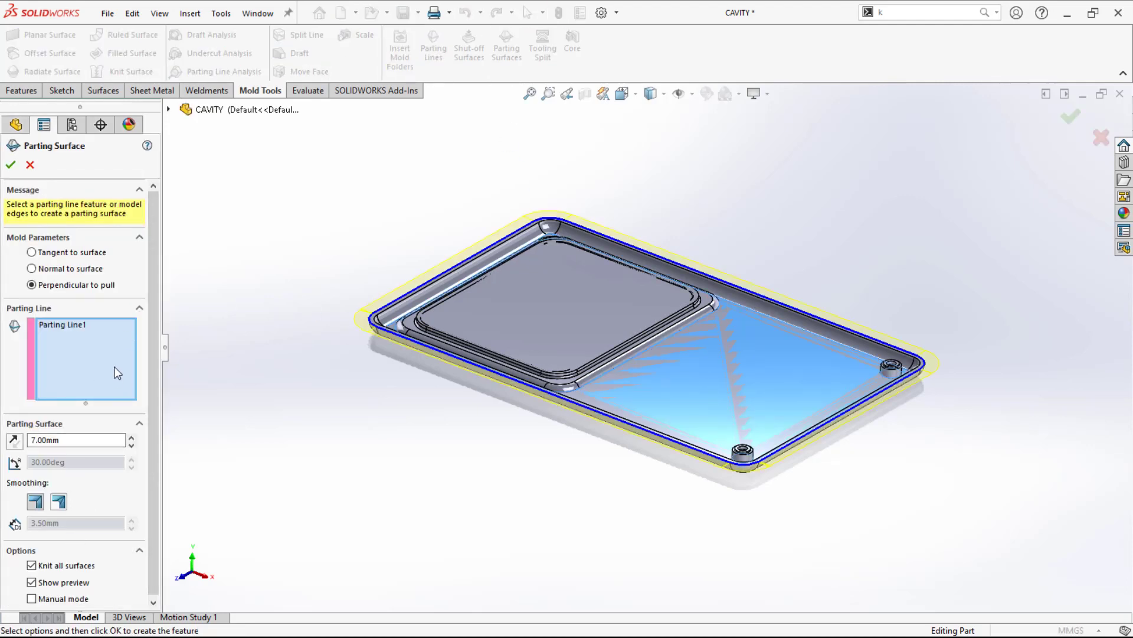
pyautogui.click(130, 437)
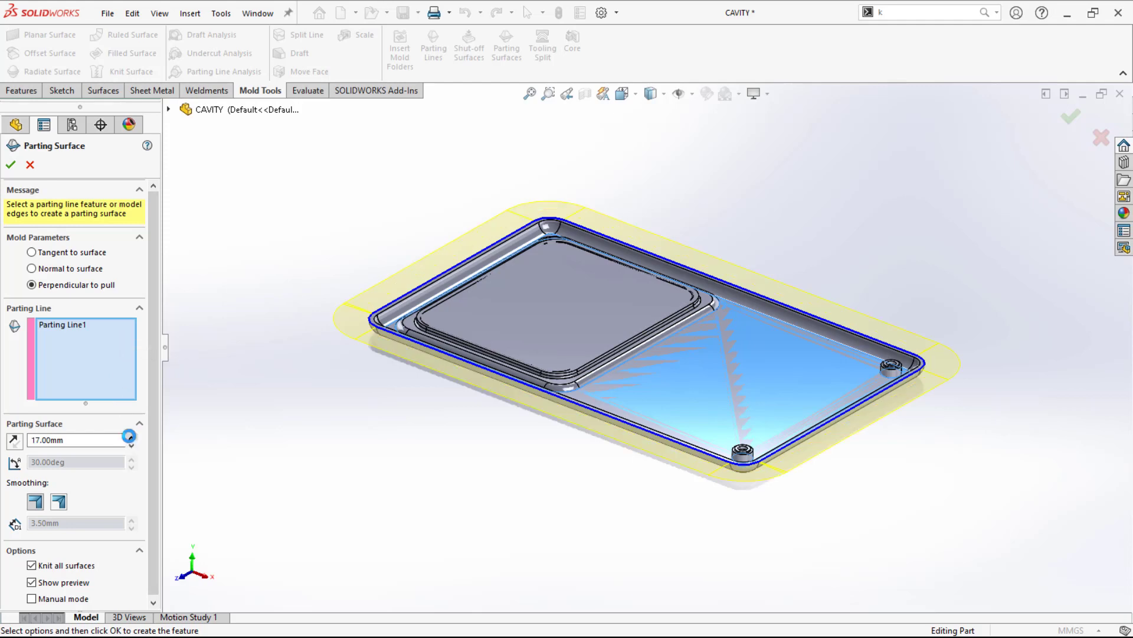
pyautogui.click(129, 438)
pyautogui.click(130, 438)
pyautogui.click(130, 438)
pyautogui.click(130, 437)
pyautogui.click(131, 437)
pyautogui.click(12, 165)
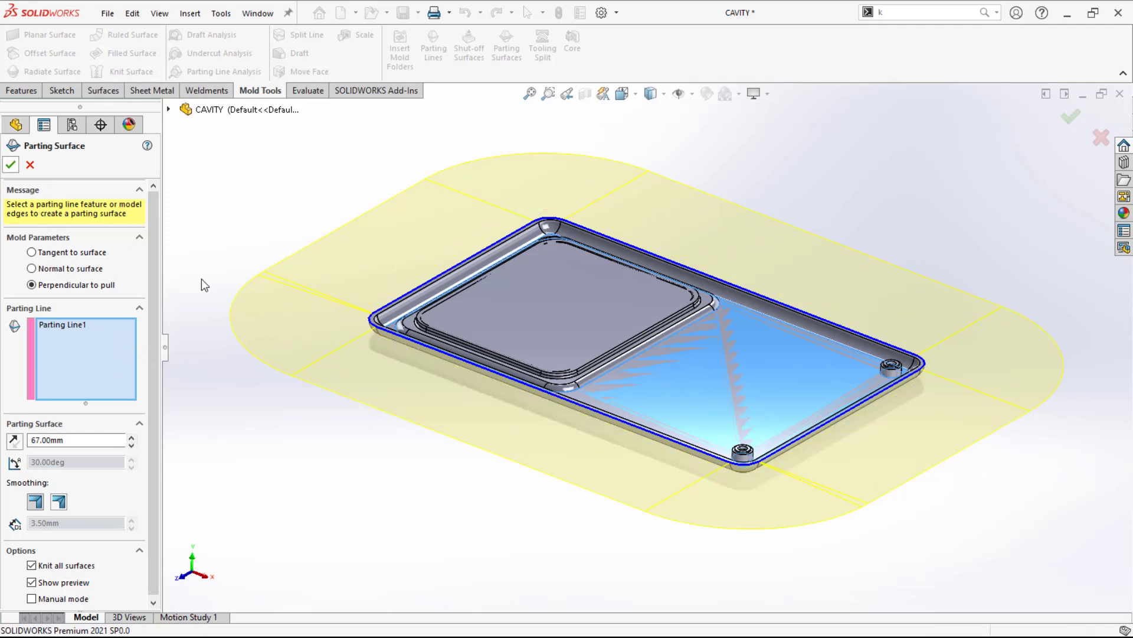
# - Sketch a center rectangle on the parting surface that encloses the cover and stays within the surface's outer edge
pyautogui.click(395, 246)
pyautogui.click(457, 207)
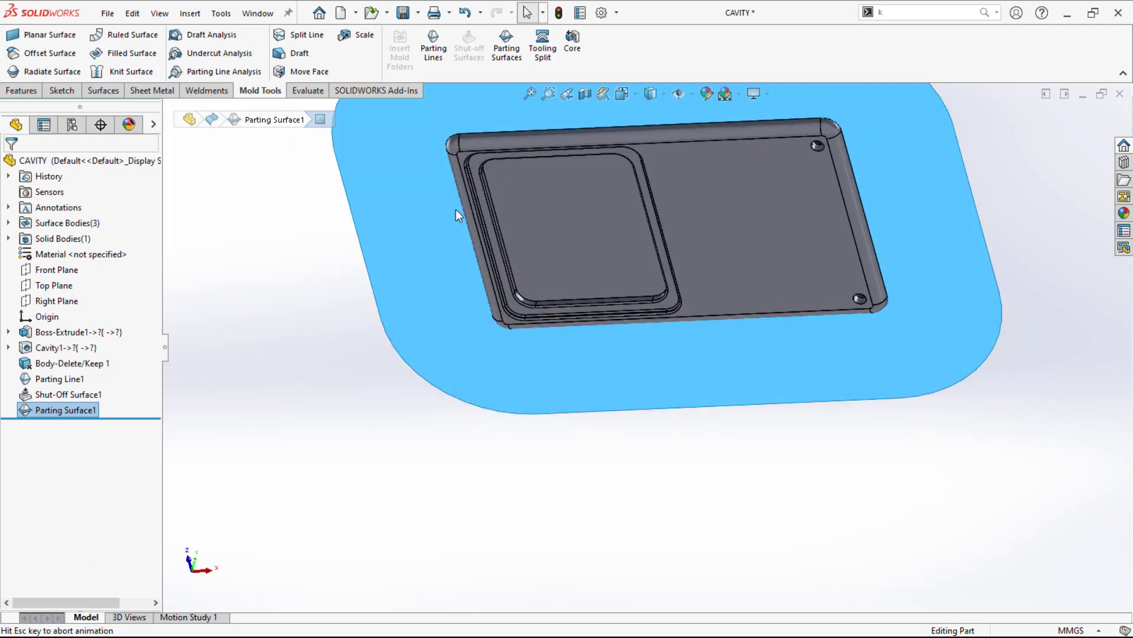
pyautogui.press('s')
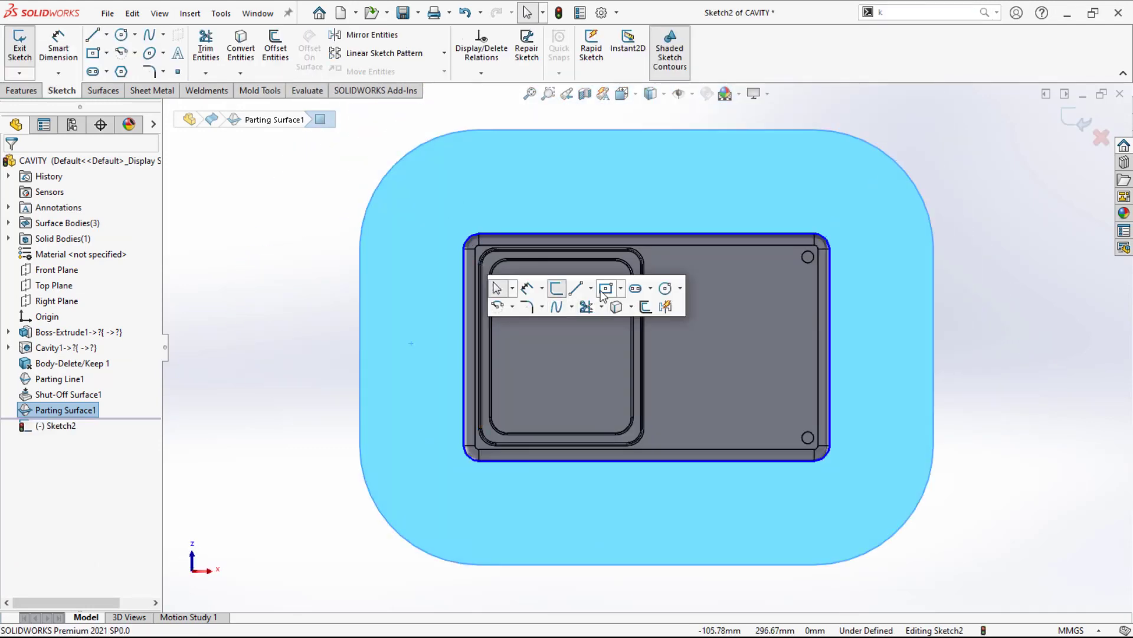
pyautogui.click(606, 288)
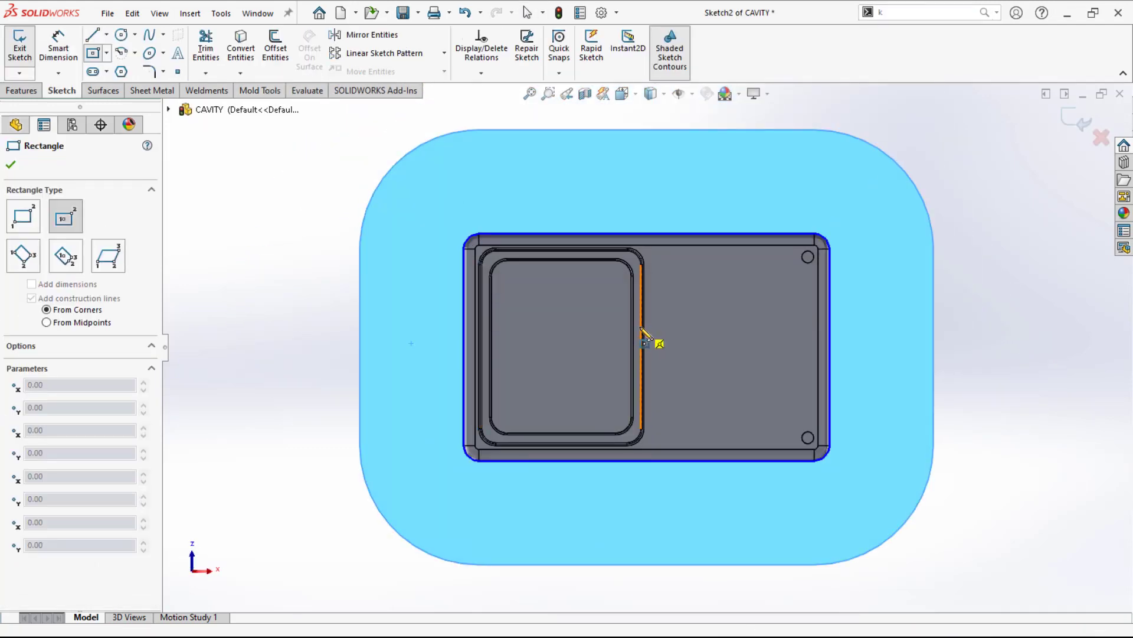
pyautogui.click(660, 352)
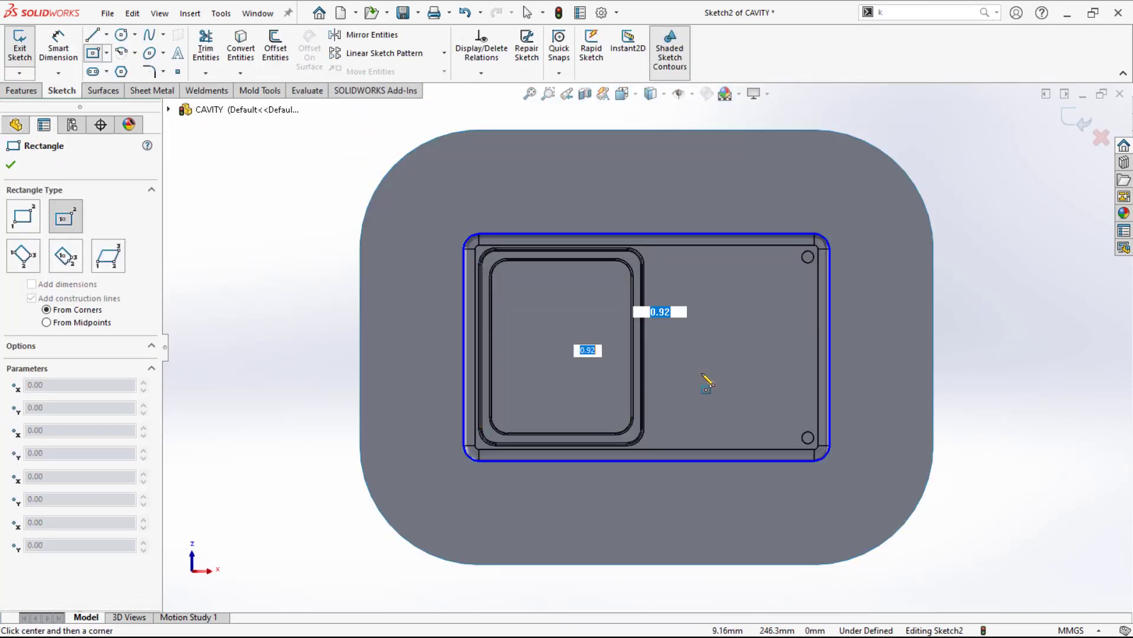
pyautogui.click(892, 494)
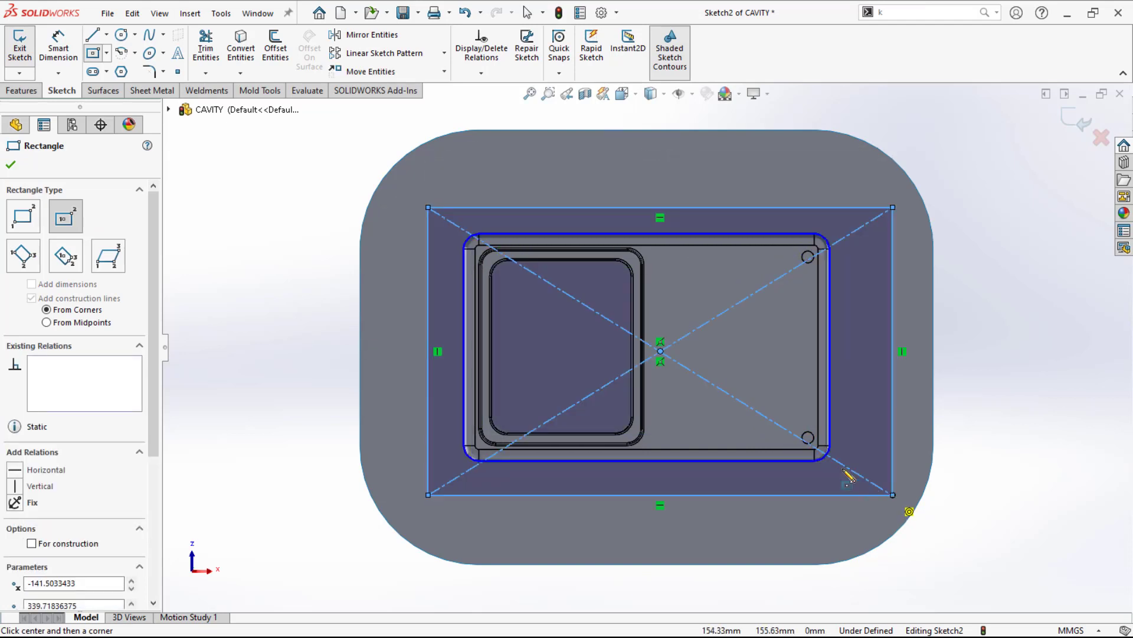
pyautogui.click(11, 165)
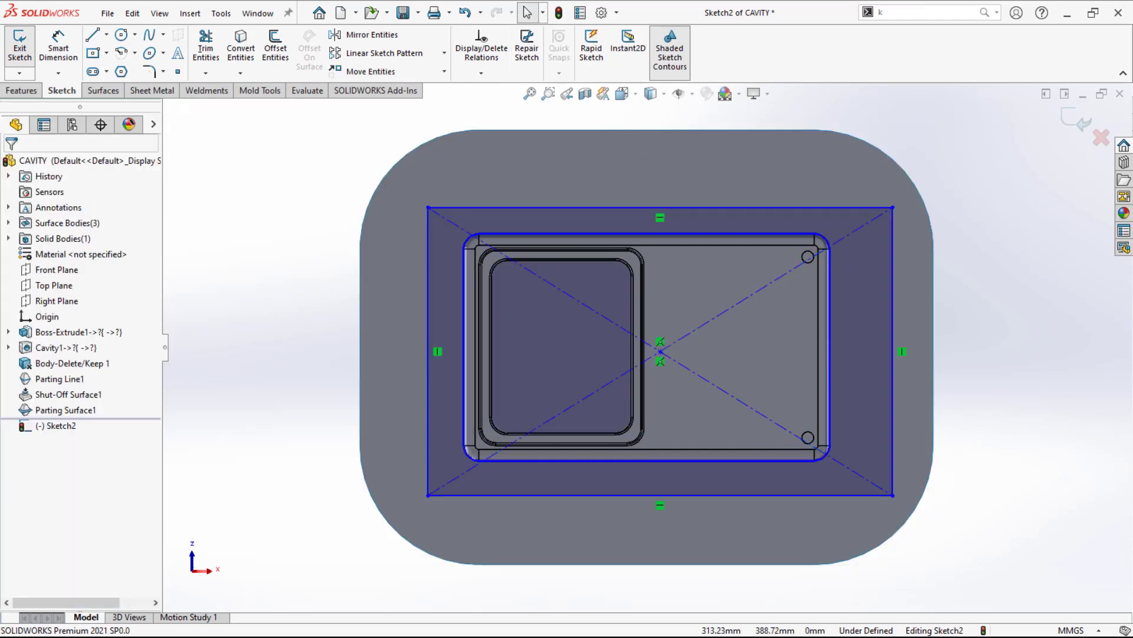
pyautogui.click(1075, 120)
# - Create a tooling split from the rectangle sketch with block sizes of 75 mm above and 65 mm below the parting surface
pyautogui.moveTo(643, 197)
pyautogui.mouseDown(button='middle')
pyautogui.moveTo(622, 434)
pyautogui.moveTo(586, 509)
pyautogui.moveTo(567, 508)
pyautogui.mouseUp(button='middle')
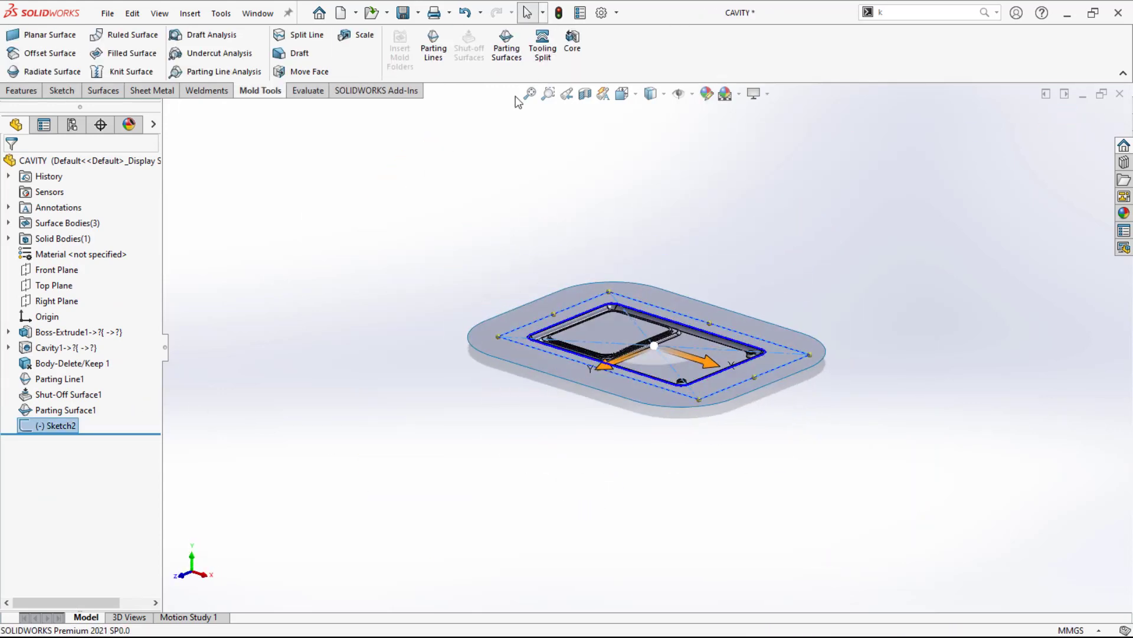
pyautogui.click(543, 47)
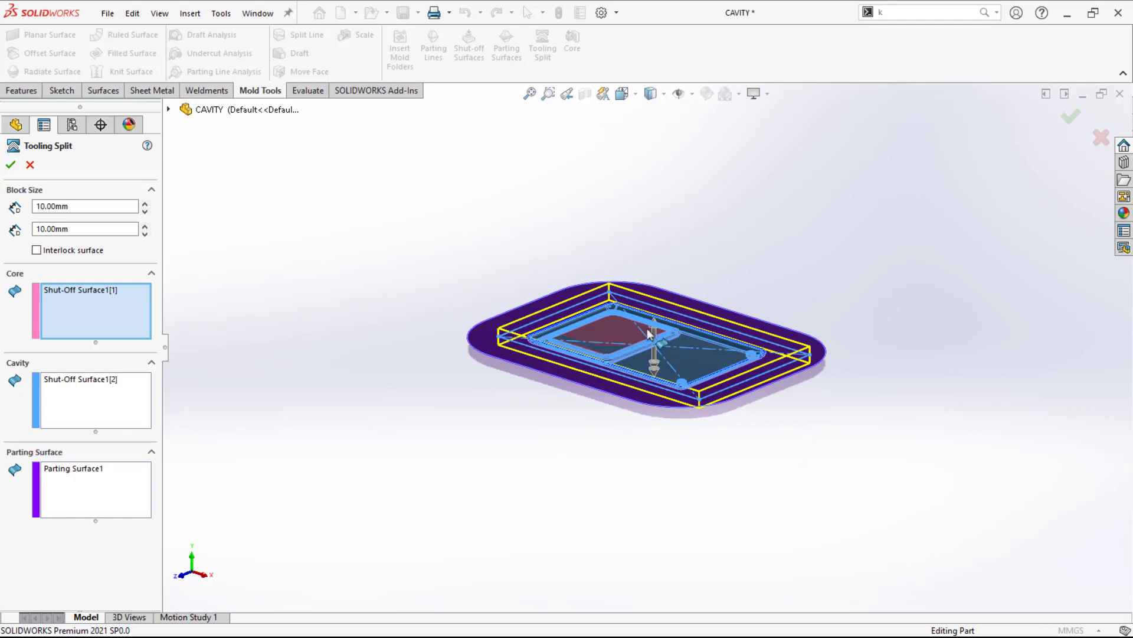
pyautogui.moveTo(655, 325); pyautogui.dragTo(655, 215)
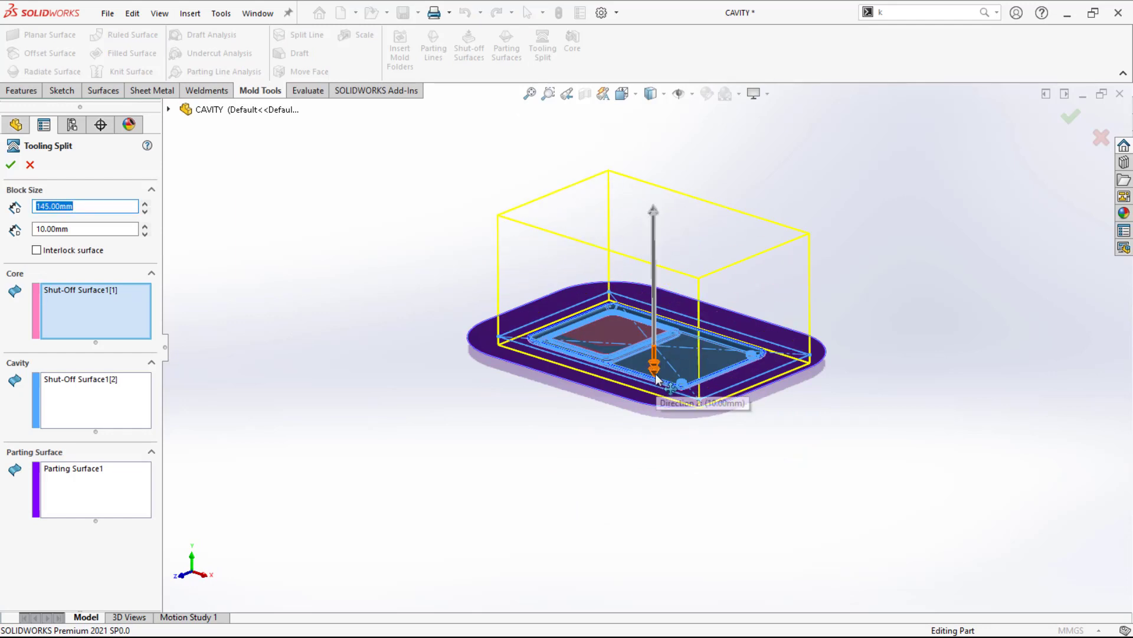
pyautogui.moveTo(654, 373); pyautogui.dragTo(644, 456)
pyautogui.moveTo(644, 453); pyautogui.dragTo(620, 360, button='middle')
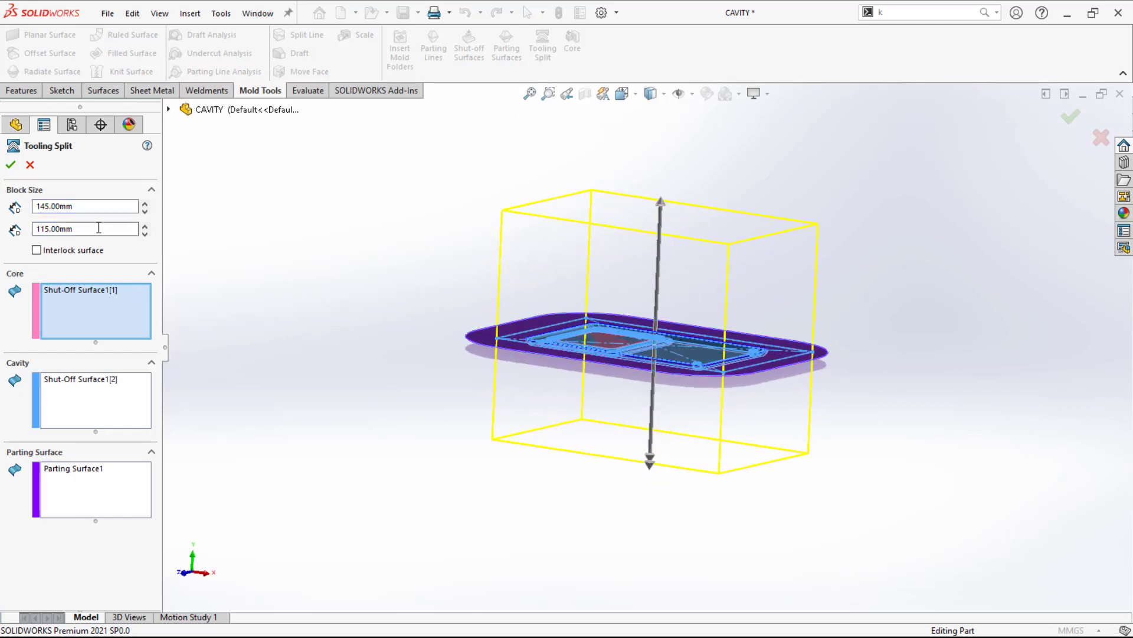
pyautogui.doubleClick(58, 207)
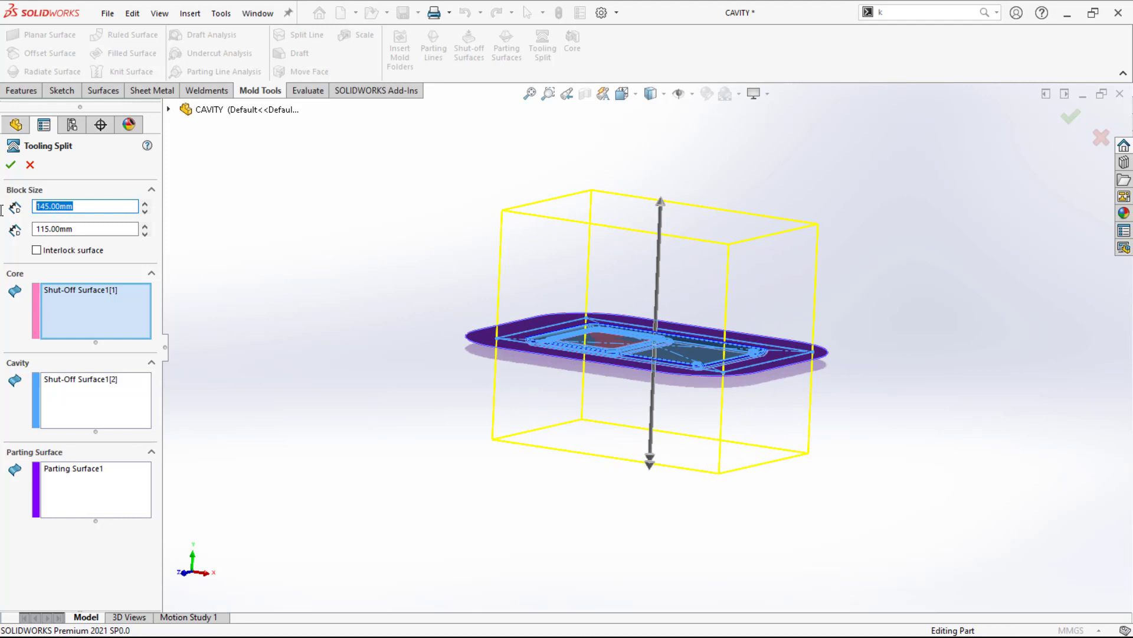
pyautogui.write('75')
pyautogui.click(97, 227)
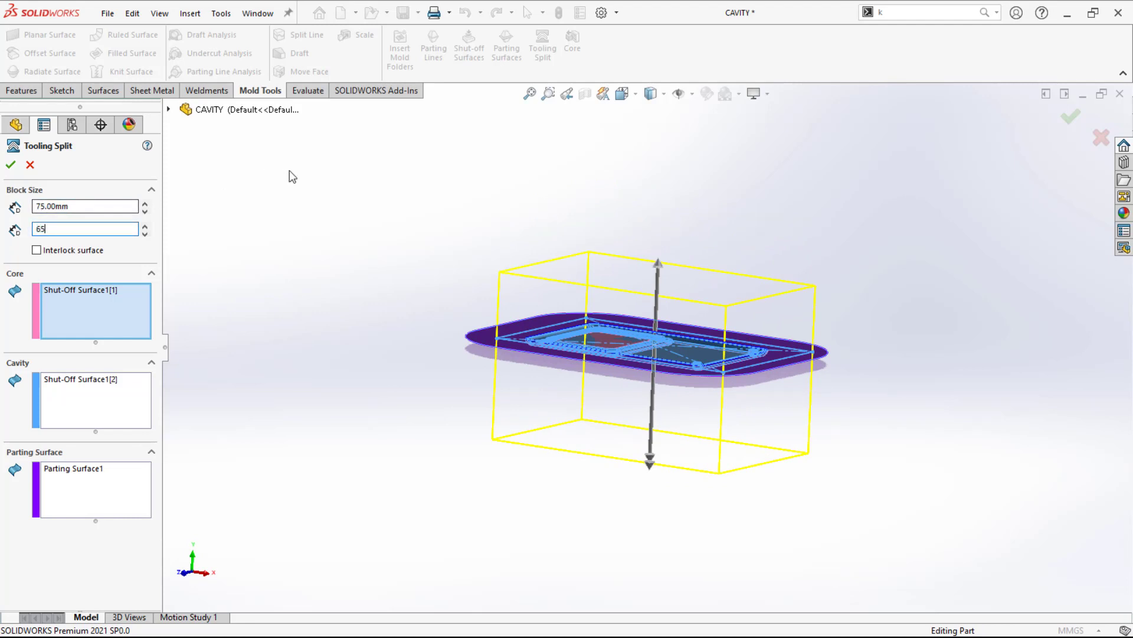
pyautogui.moveTo(301, 272); pyautogui.dragTo(278, 301, button='middle')
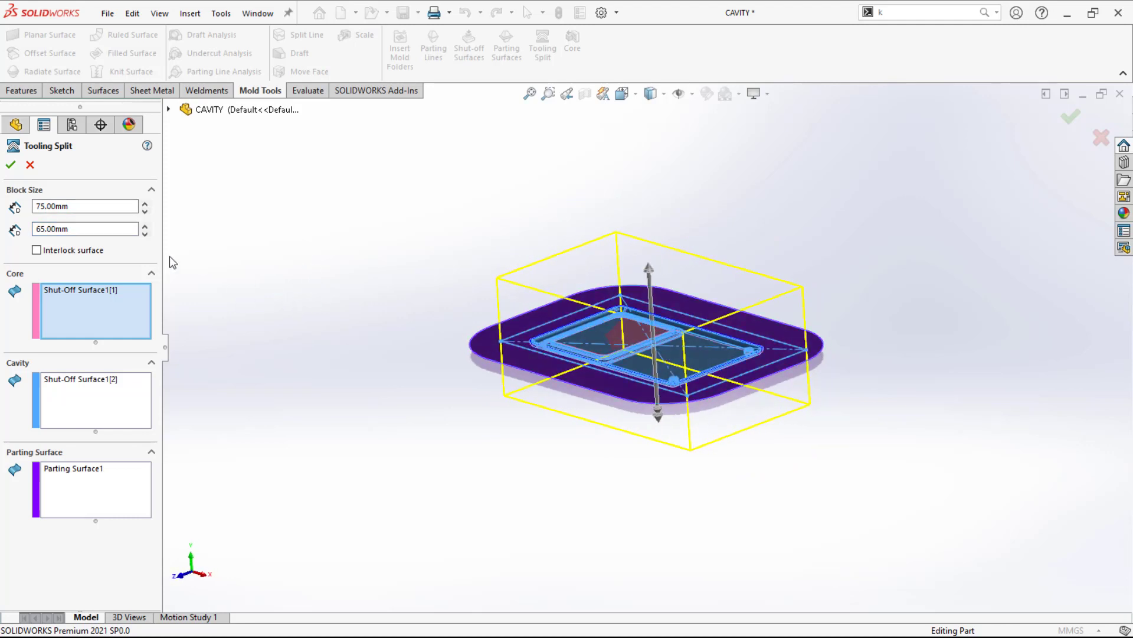
pyautogui.click(12, 167)
pyautogui.click(355, 282)
pyautogui.moveTo(355, 282); pyautogui.dragTo(378, 301, button='middle')
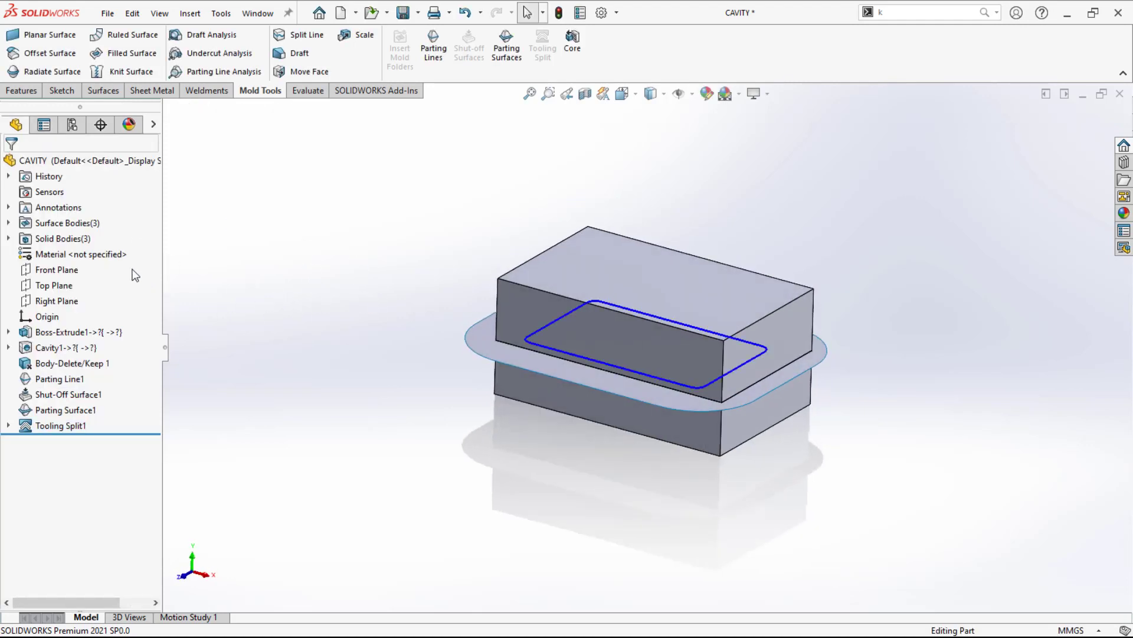
# - Hide all the surface bodies and the parting line so only the solid tooling blocks are displayed
pyautogui.click(61, 224)
pyautogui.click(78, 206)
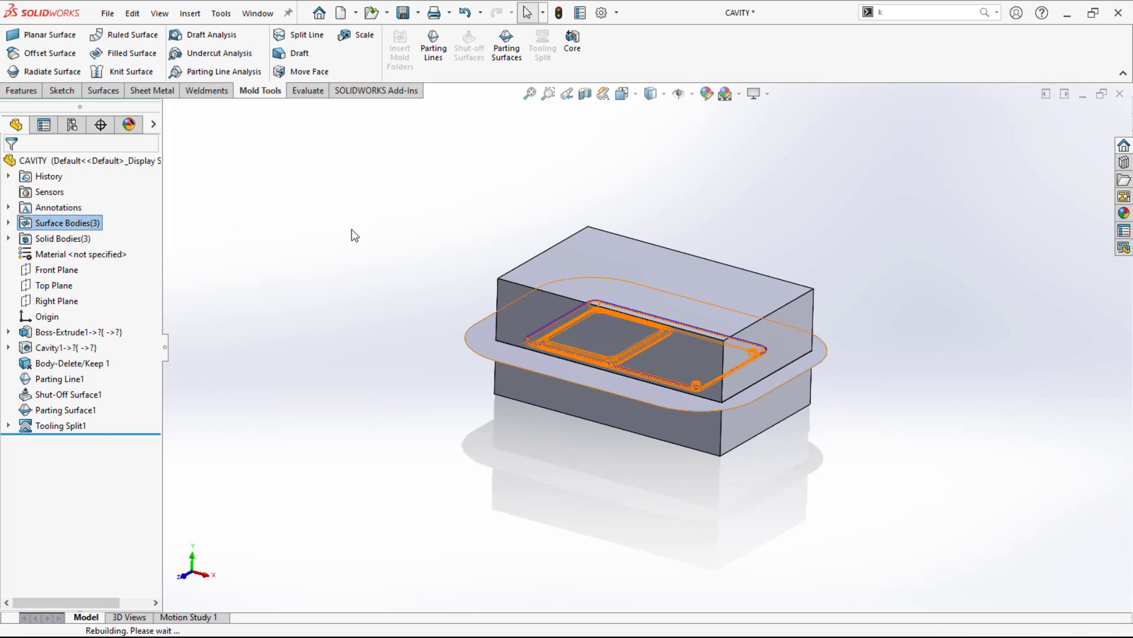
pyautogui.click(533, 334)
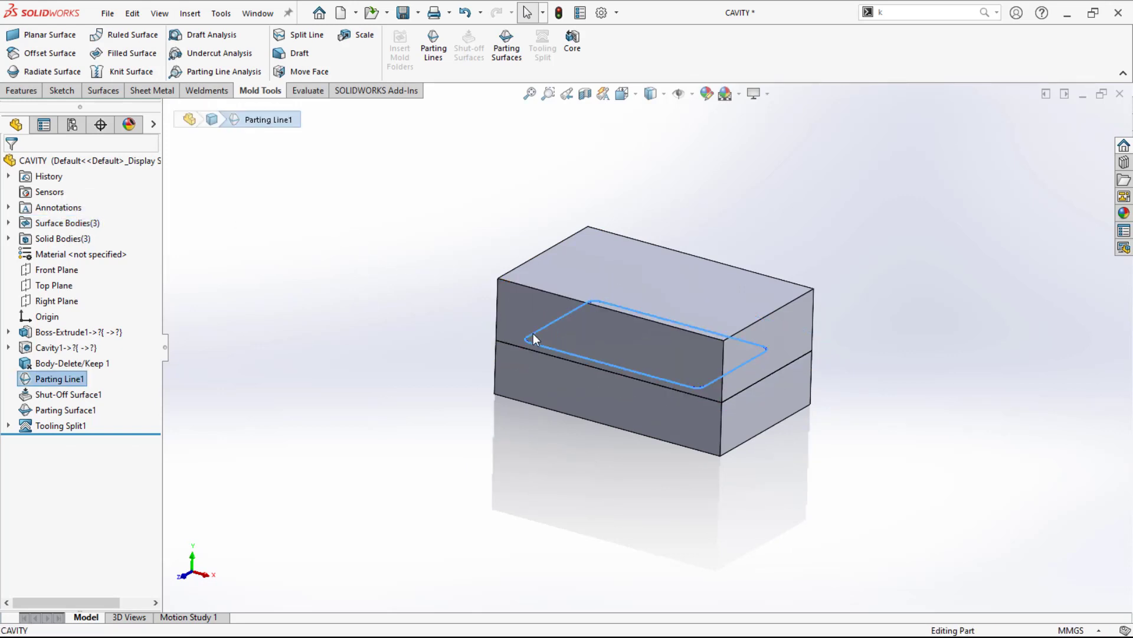
pyautogui.click(45, 375)
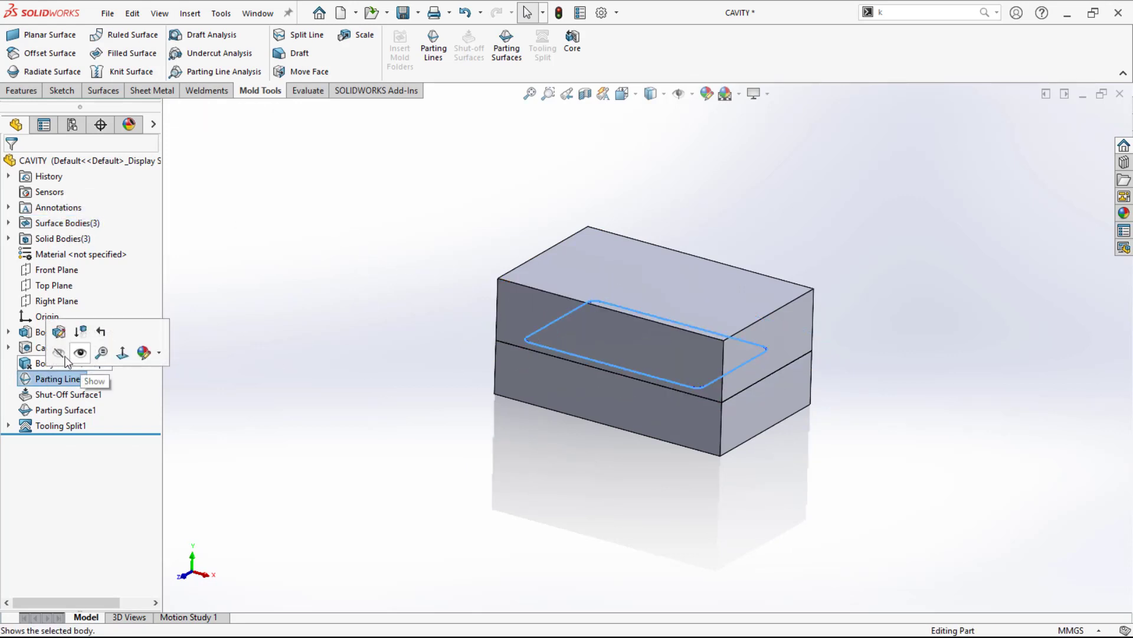
pyautogui.click(63, 355)
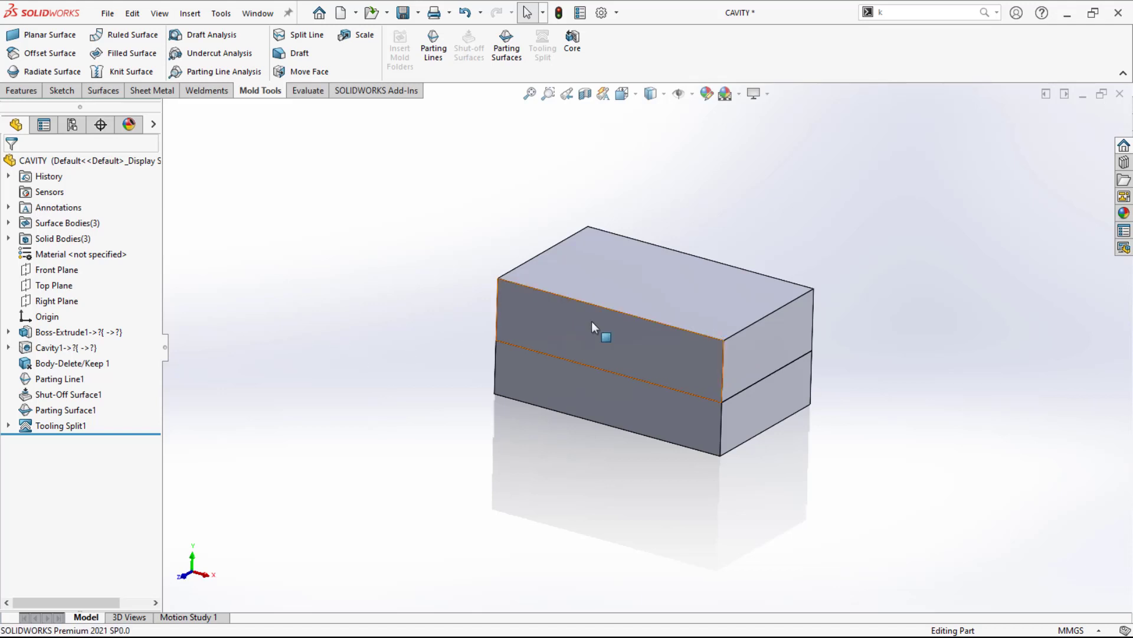
# - Move the upper tooling block 155 mm upward along Y with Move/Copy Bodies, using translation rather than constraints
pyautogui.click(921, 12)
pyautogui.write('mo')
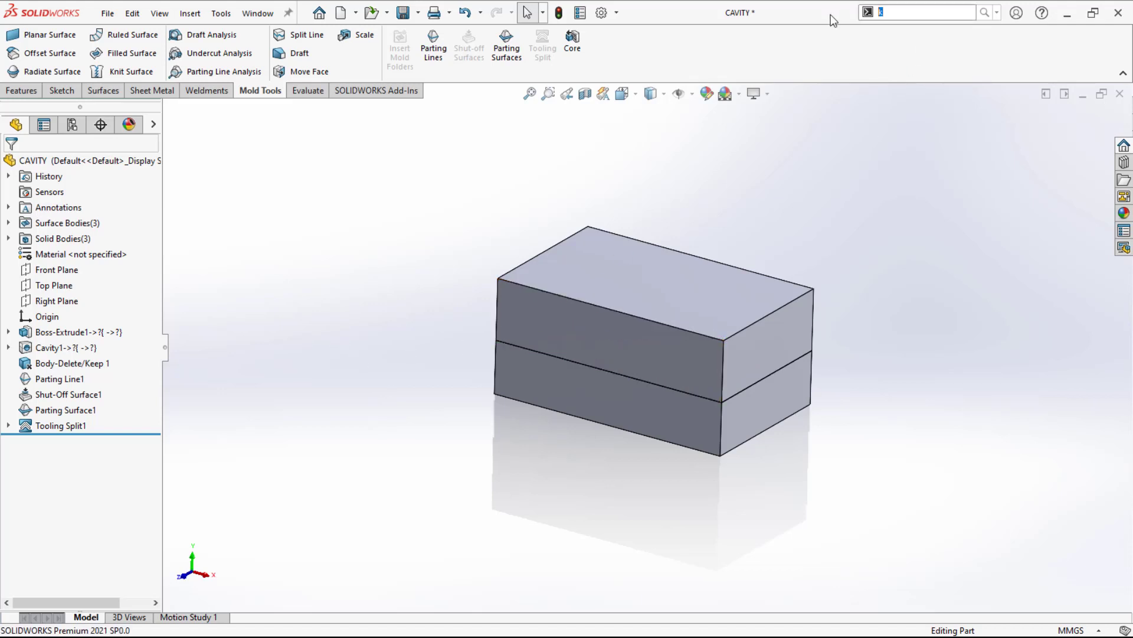
pyautogui.write('v')
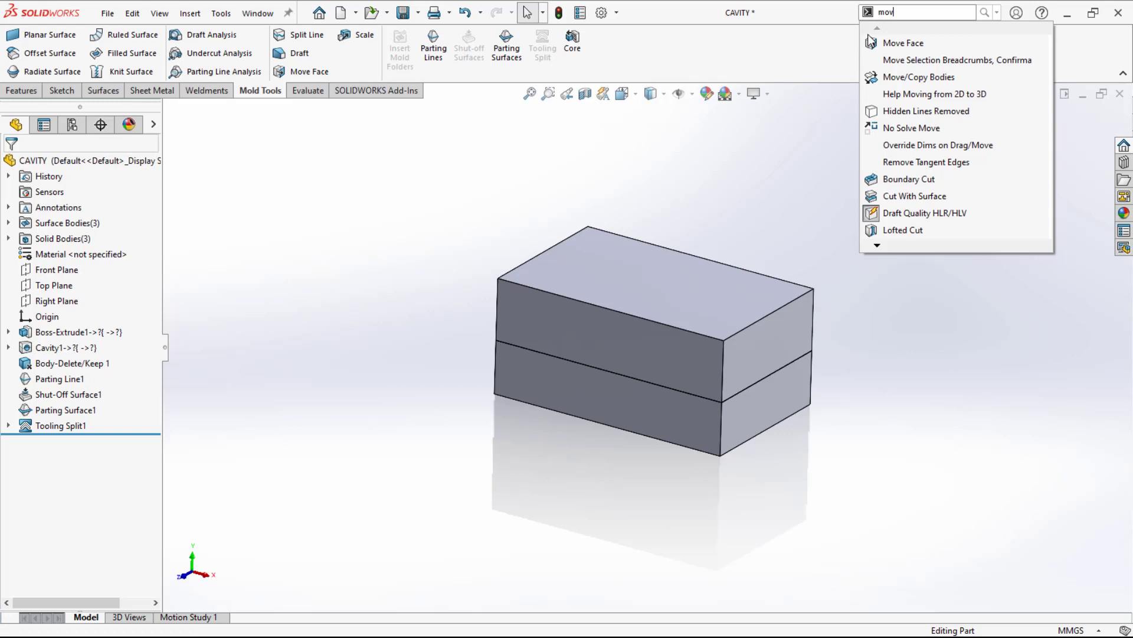
pyautogui.click(919, 77)
pyautogui.click(566, 311)
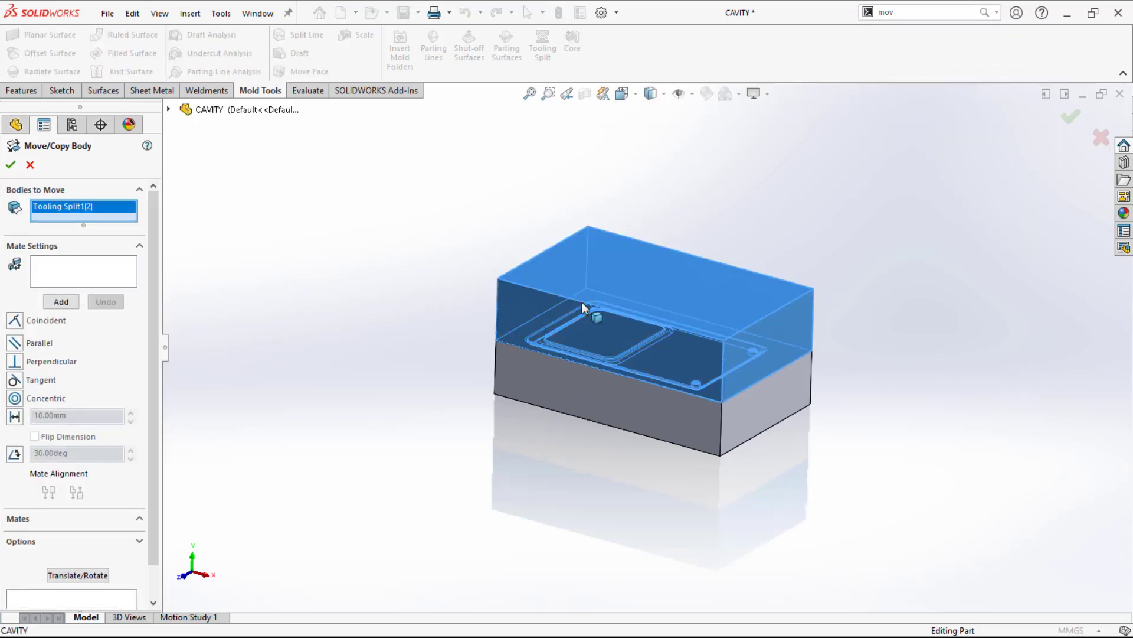
pyautogui.click(567, 299)
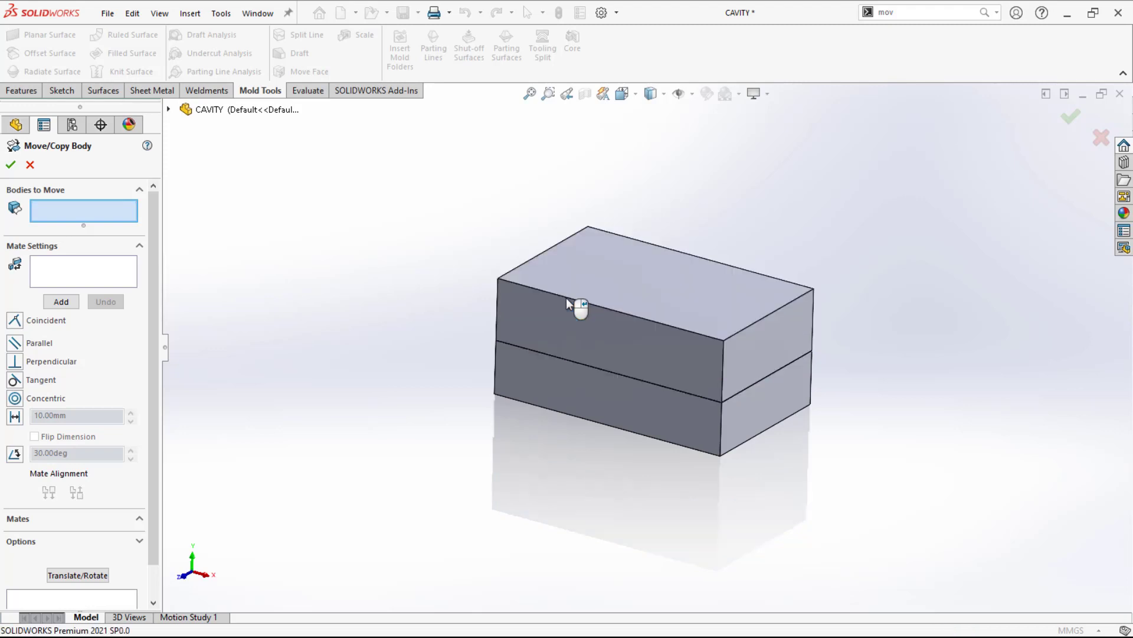
pyautogui.click(560, 312)
pyautogui.click(78, 575)
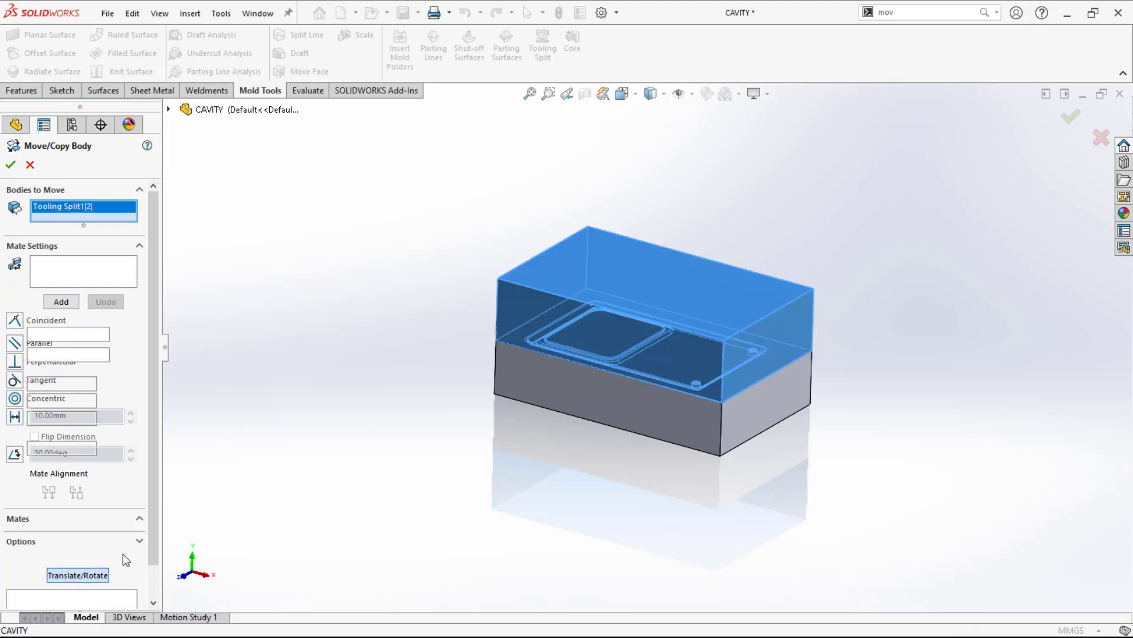
pyautogui.moveTo(658, 226); pyautogui.dragTo(675, 108)
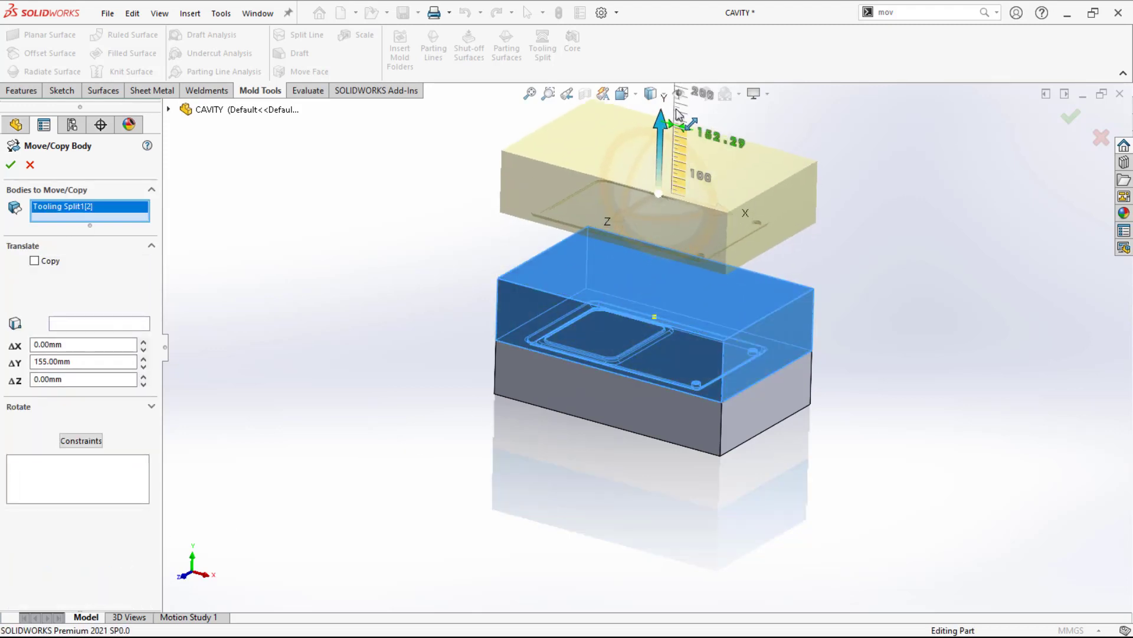
pyautogui.click(12, 166)
pyautogui.moveTo(422, 326); pyautogui.dragTo(440, 354, button='middle')
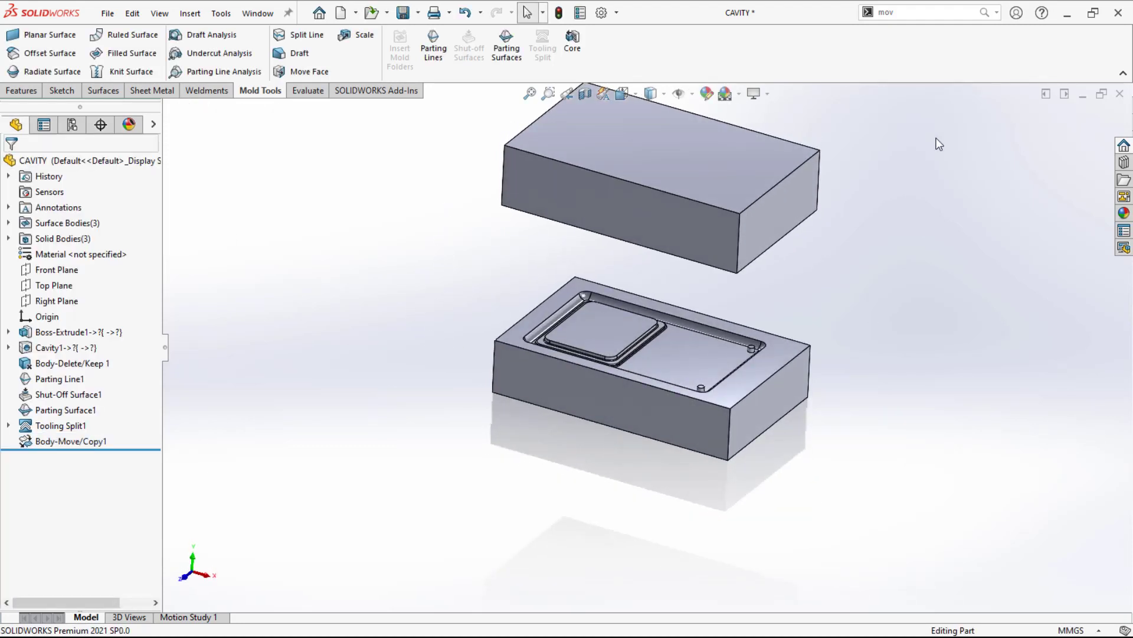
# - Move the lower tooling block about 202 mm downward along Y with Move/Copy Bodies
pyautogui.click(985, 13)
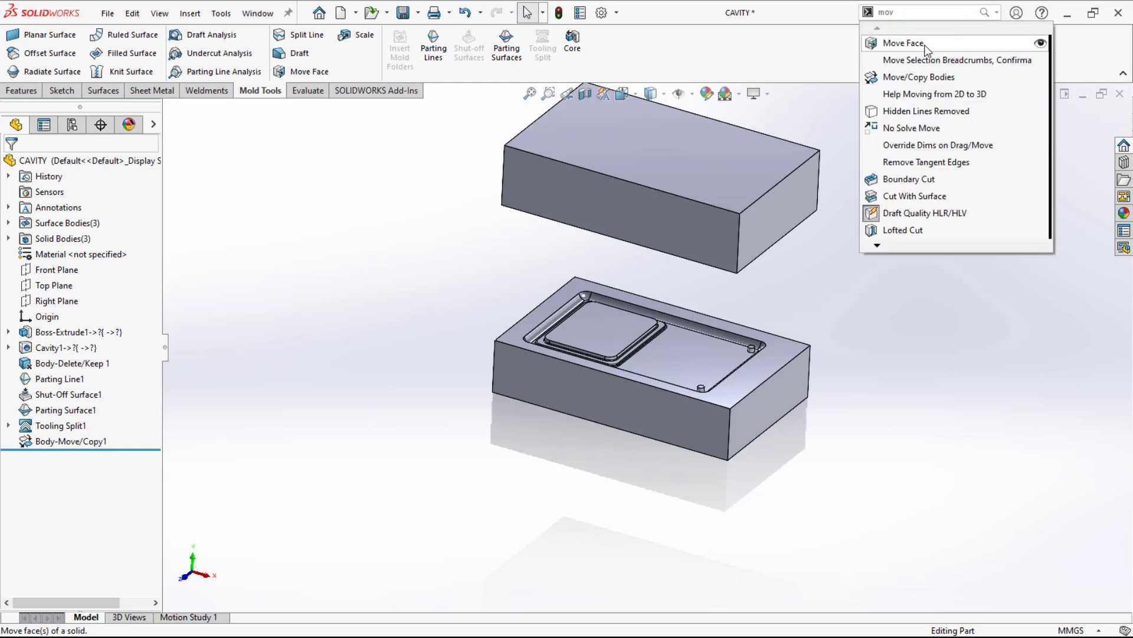
pyautogui.click(923, 84)
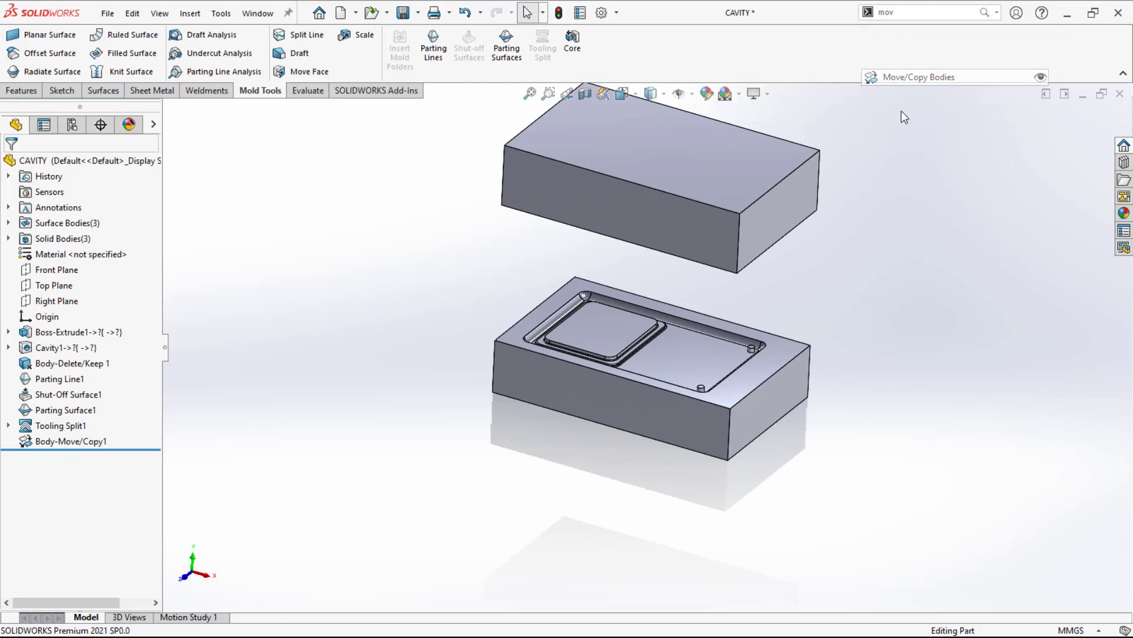
pyautogui.click(613, 414)
pyautogui.moveTo(654, 298); pyautogui.dragTo(646, 454)
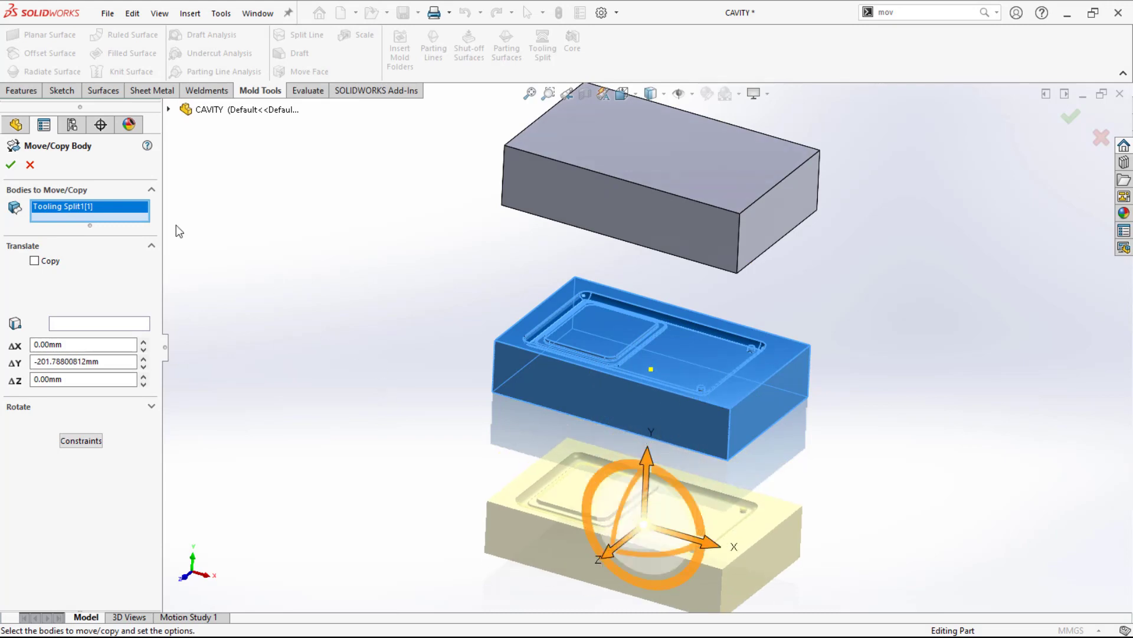
pyautogui.click(11, 165)
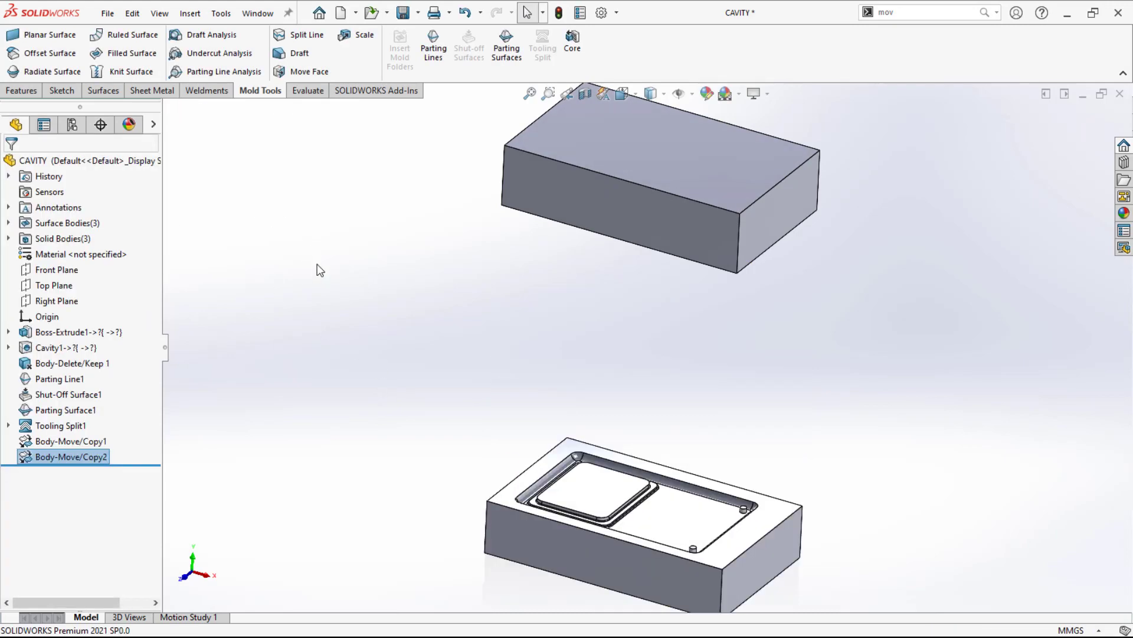
pyautogui.moveTo(331, 304); pyautogui.dragTo(348, 112, button='middle')
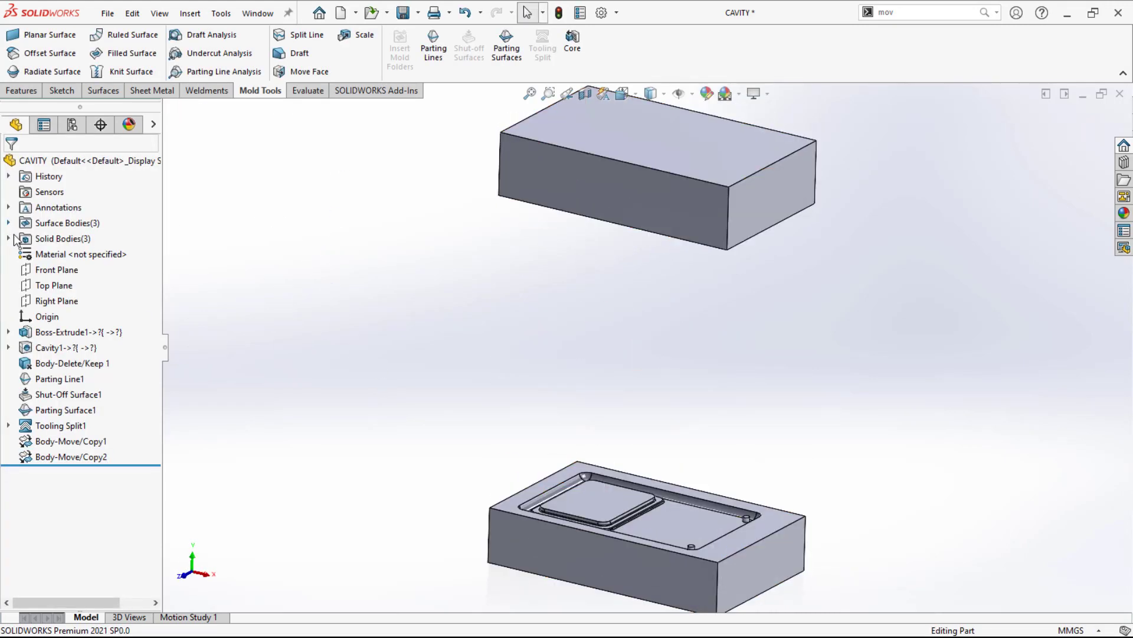
# - Show the hidden bezel cover body between the two separated tooling blocks
pyautogui.click(8, 238)
pyautogui.click(64, 254)
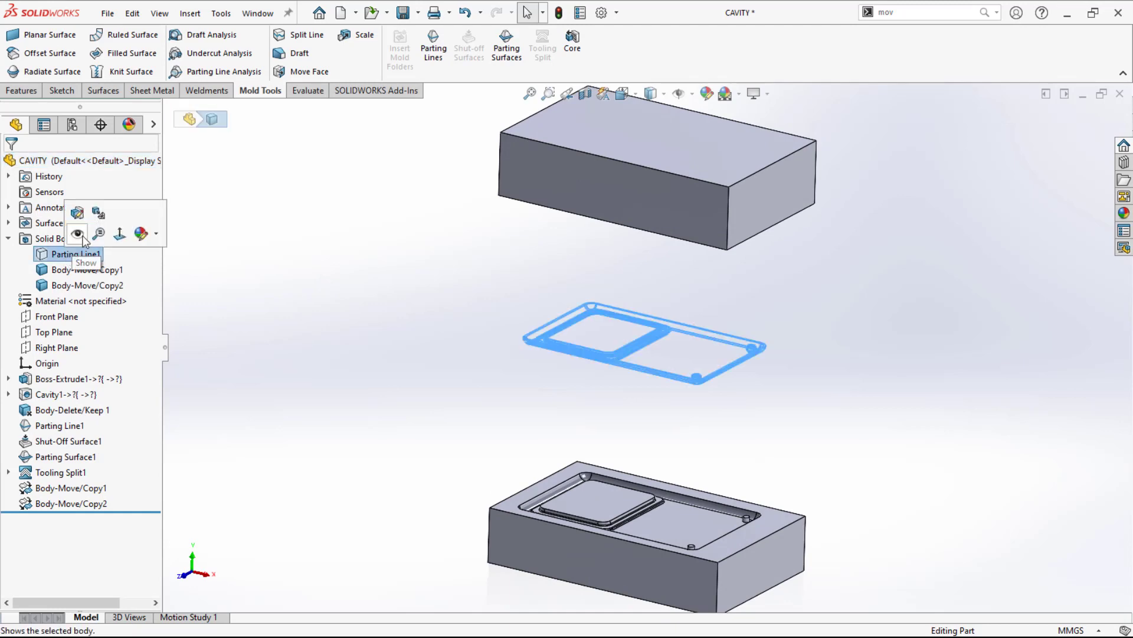
pyautogui.click(87, 239)
pyautogui.click(378, 336)
pyautogui.scroll(1, 378, 330)
pyautogui.moveTo(378, 330); pyautogui.dragTo(357, 360, button='middle')
# - Save all three solid bodies as separate part files with automatically assigned names
pyautogui.rightClick(52, 242)
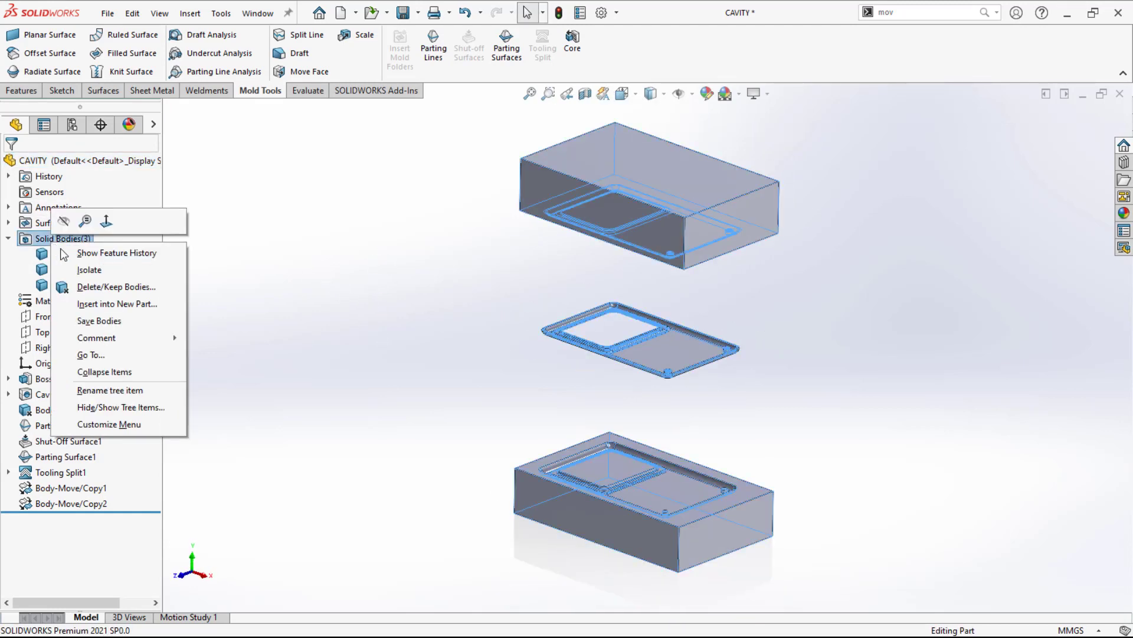
pyautogui.click(106, 319)
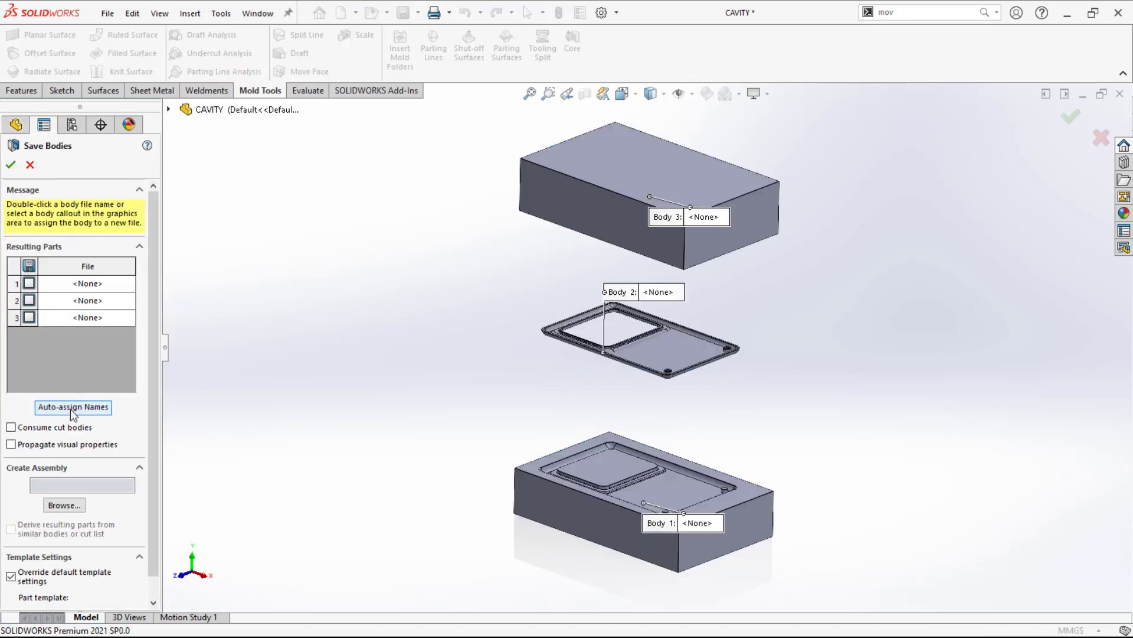
pyautogui.click(71, 410)
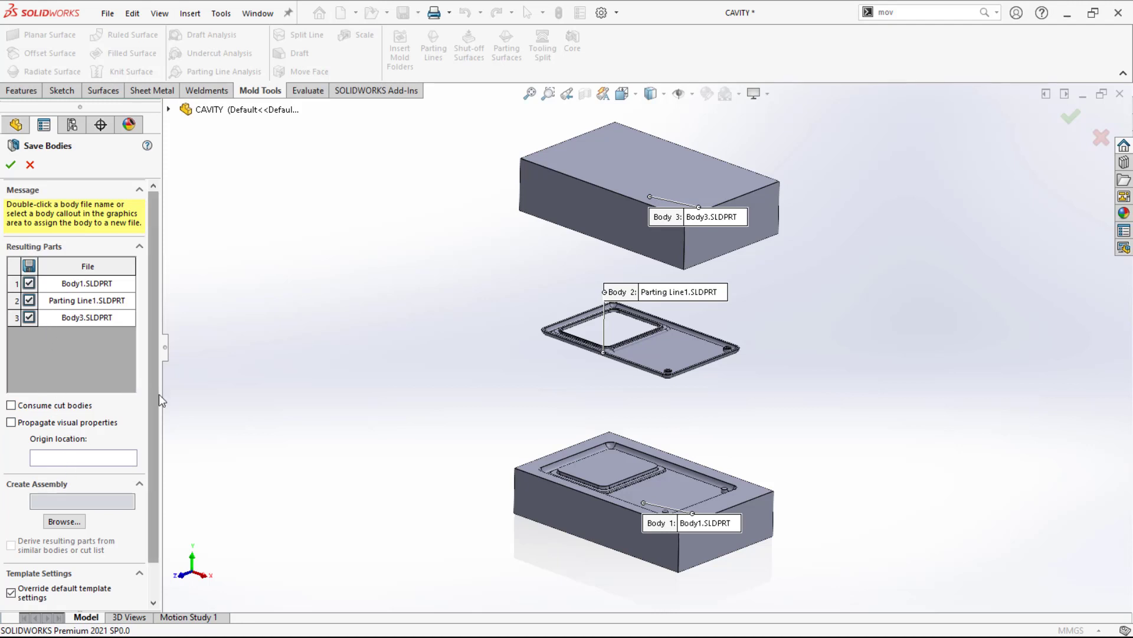
pyautogui.scroll(-2, 159, 395)
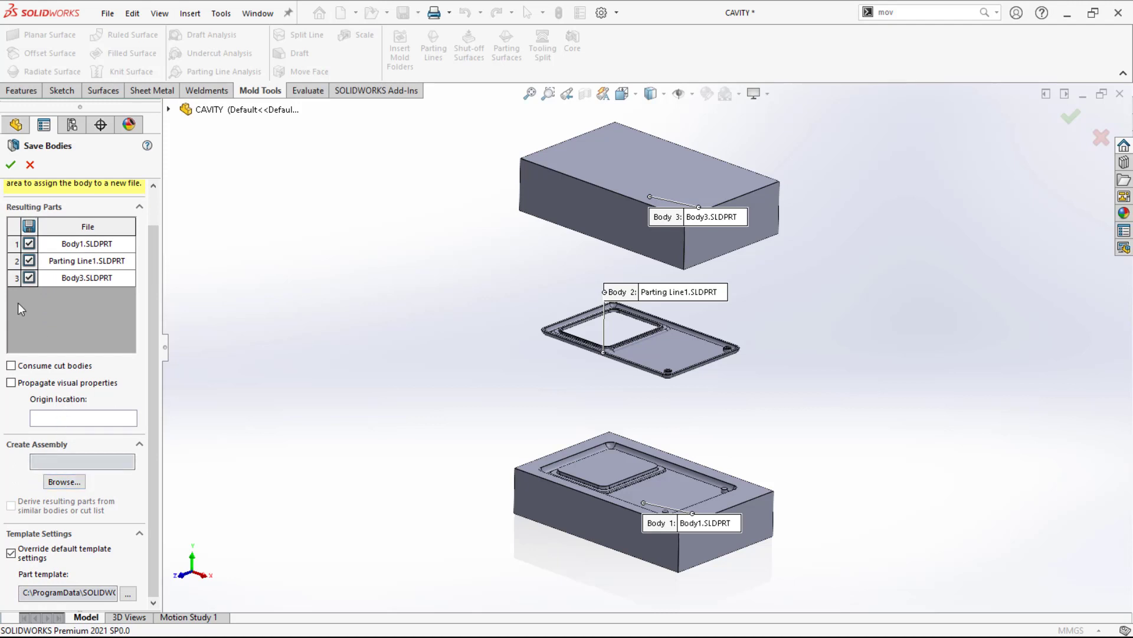
pyautogui.click(10, 167)
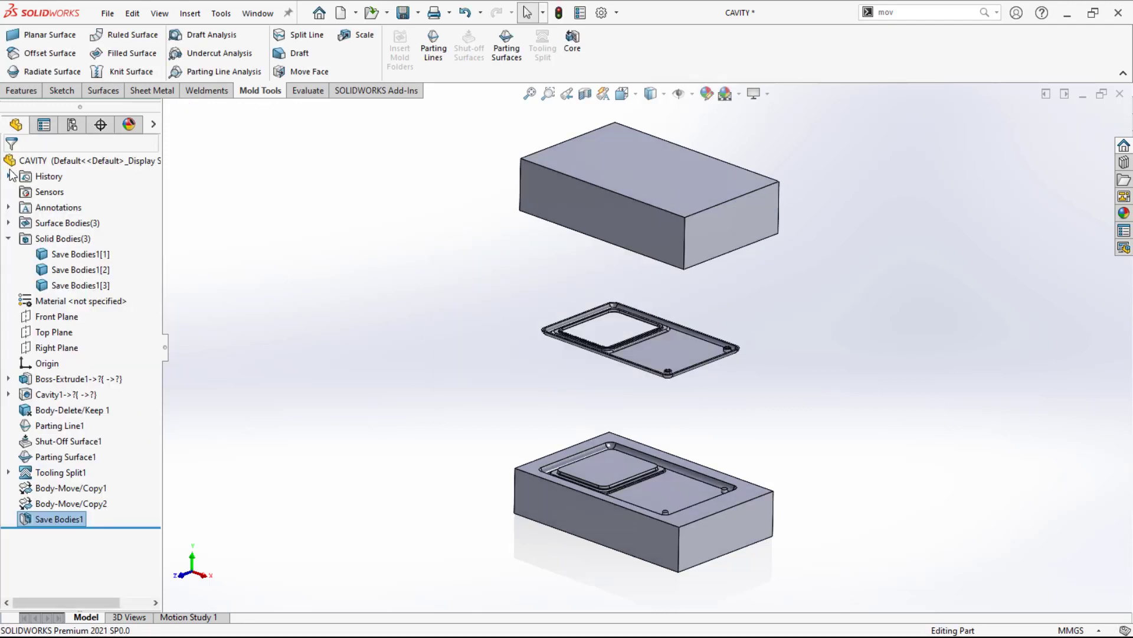
# - Look through the saved body files in New folder and open the Body3 part
pyautogui.click(369, 13)
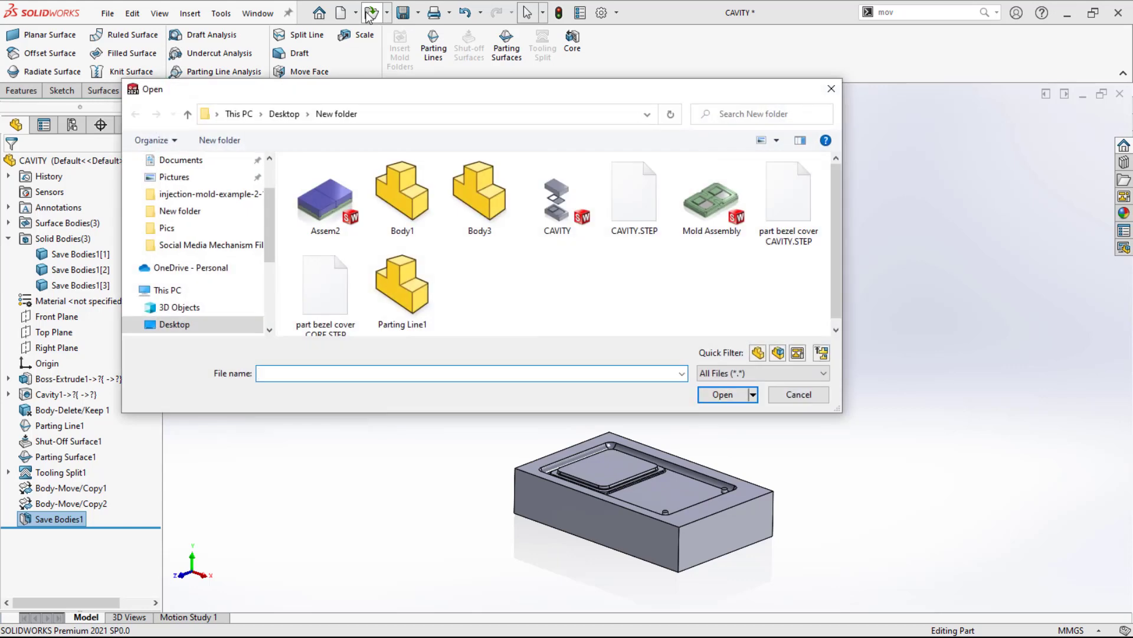
pyautogui.click(421, 209)
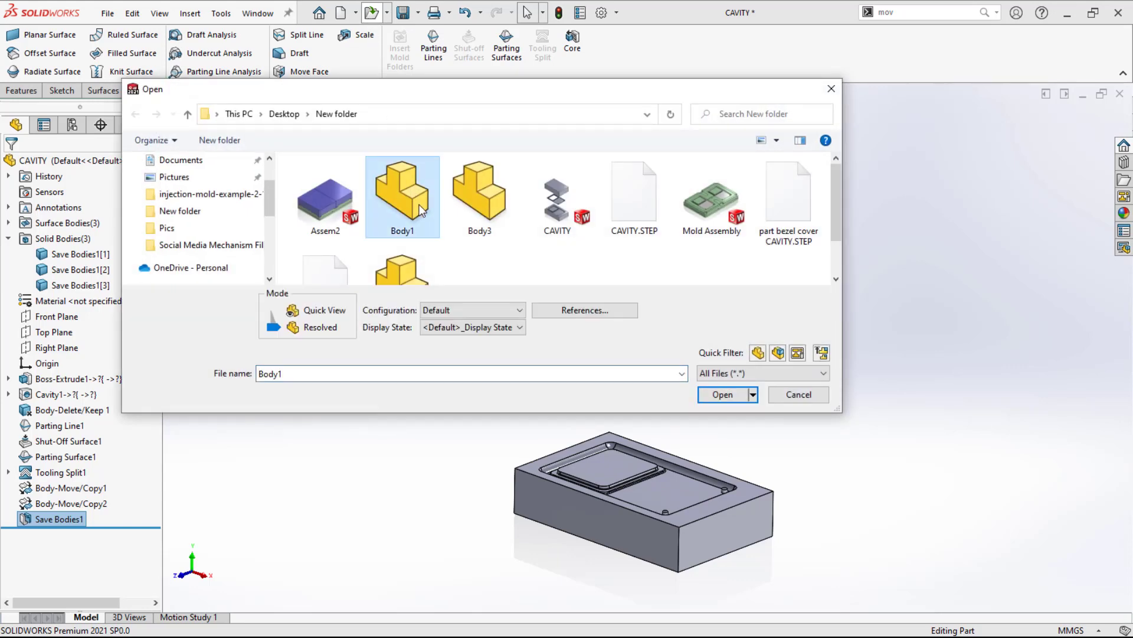
pyautogui.click(480, 207)
pyautogui.scroll(-1, 481, 208)
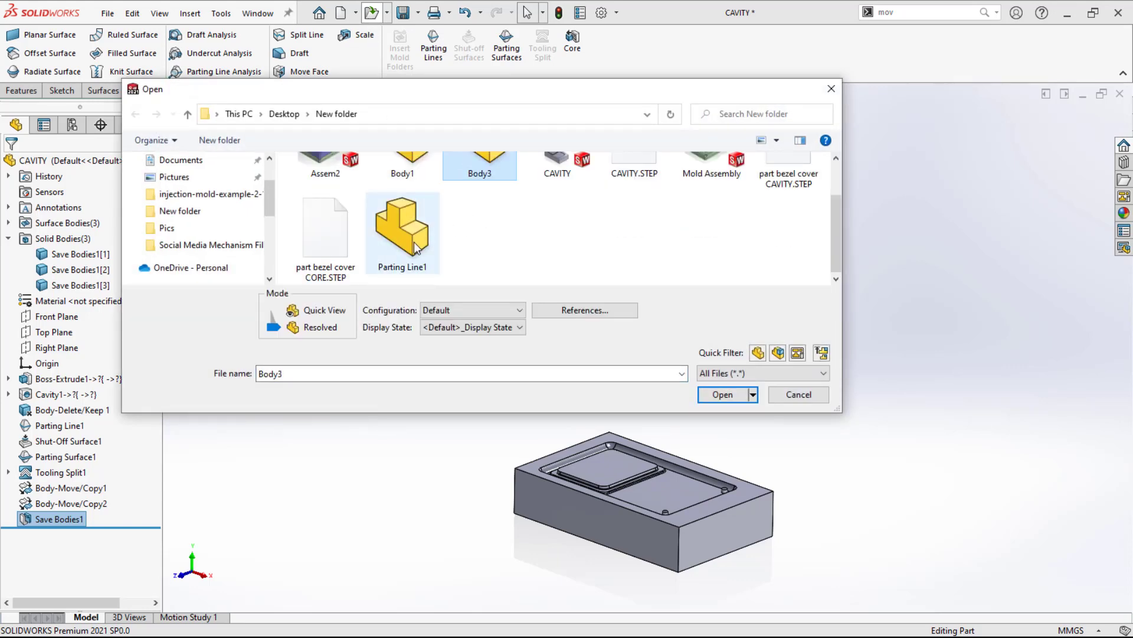
pyautogui.click(413, 242)
pyautogui.scroll(1, 413, 242)
pyautogui.click(495, 206)
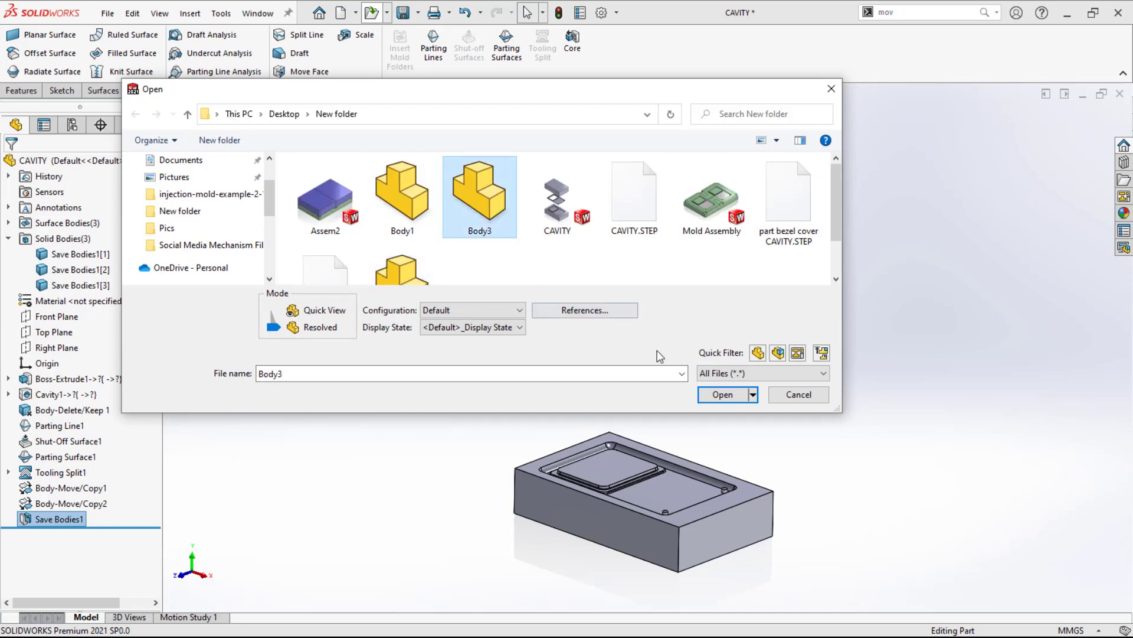
pyautogui.click(723, 394)
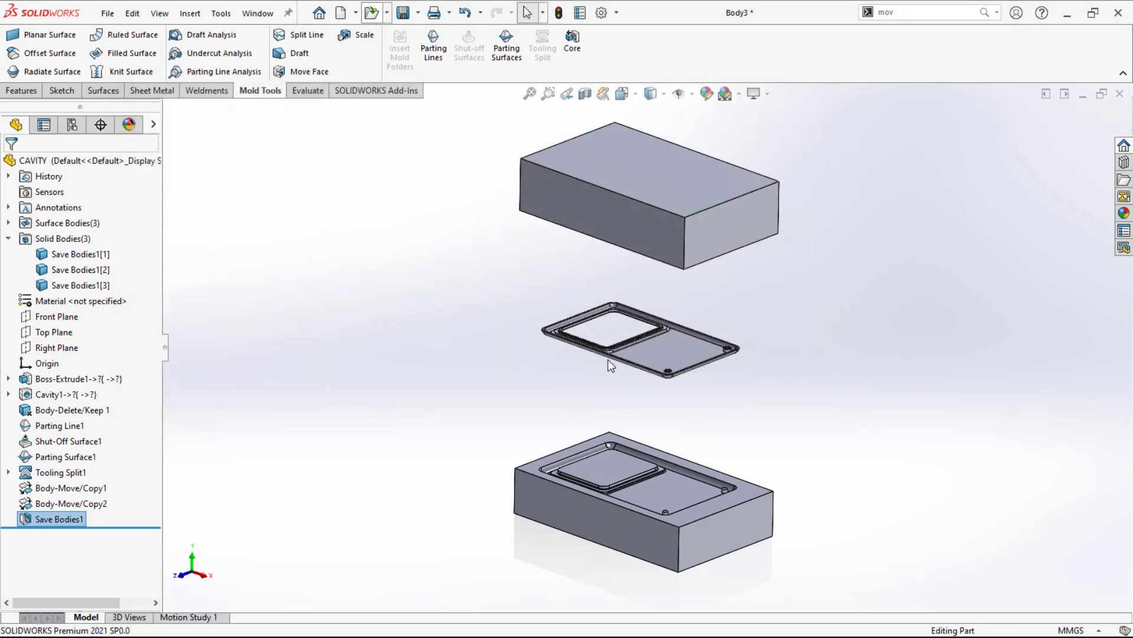
# - Inspect the upper block in the Body3 part, fitted to the view, and close it without saving
pyautogui.moveTo(397, 318); pyautogui.dragTo(400, 561, button='middle')
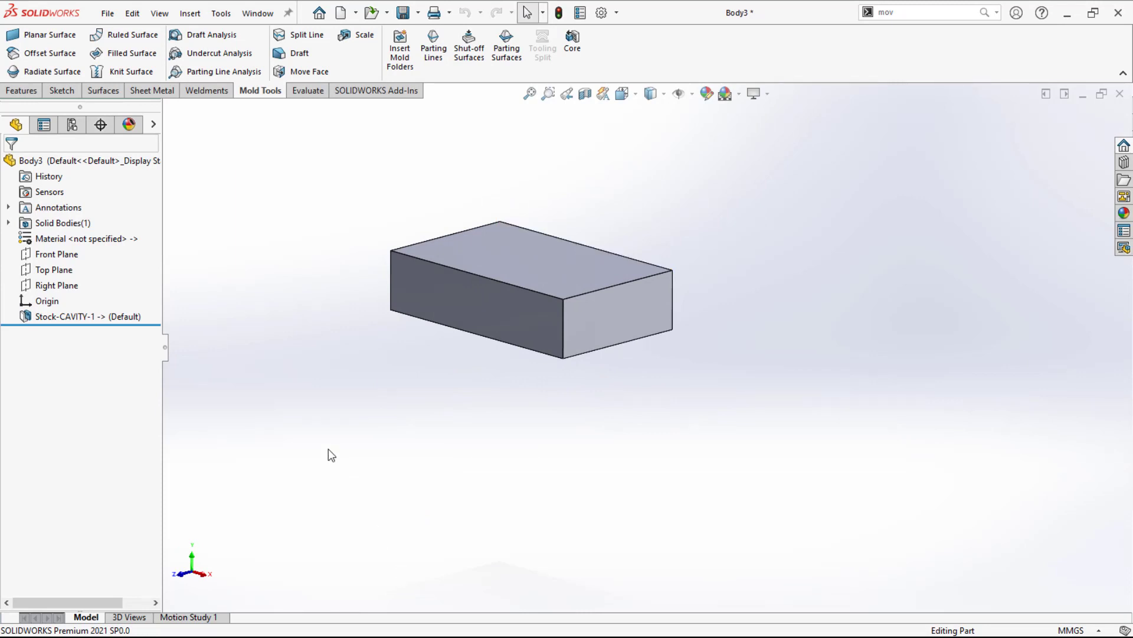
pyautogui.press('f')
pyautogui.click(1119, 94)
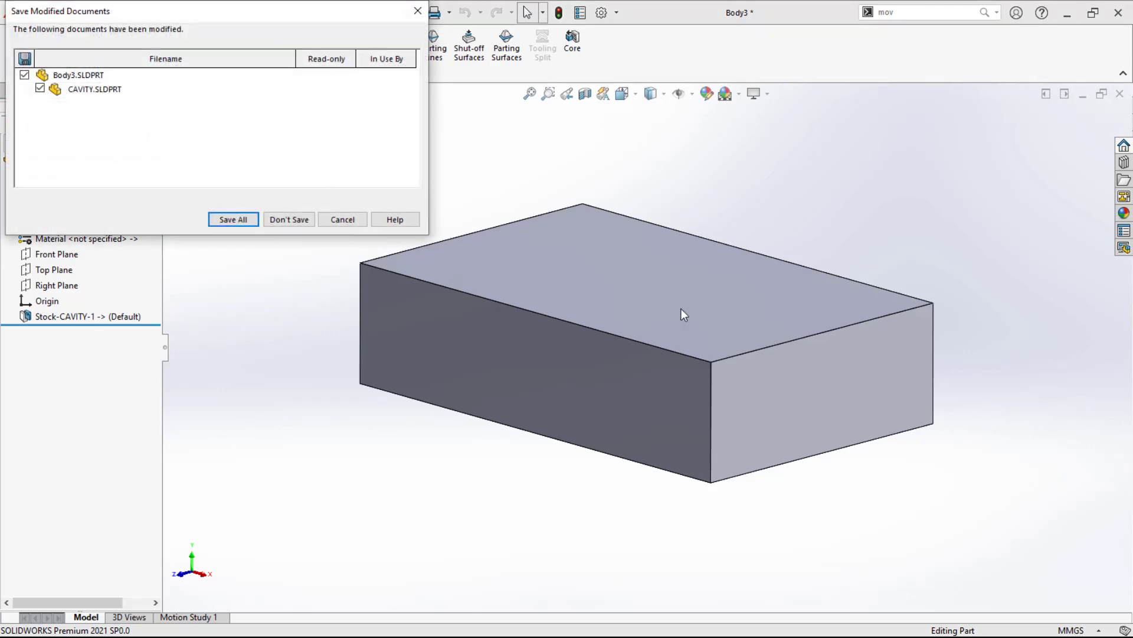
pyautogui.click(294, 219)
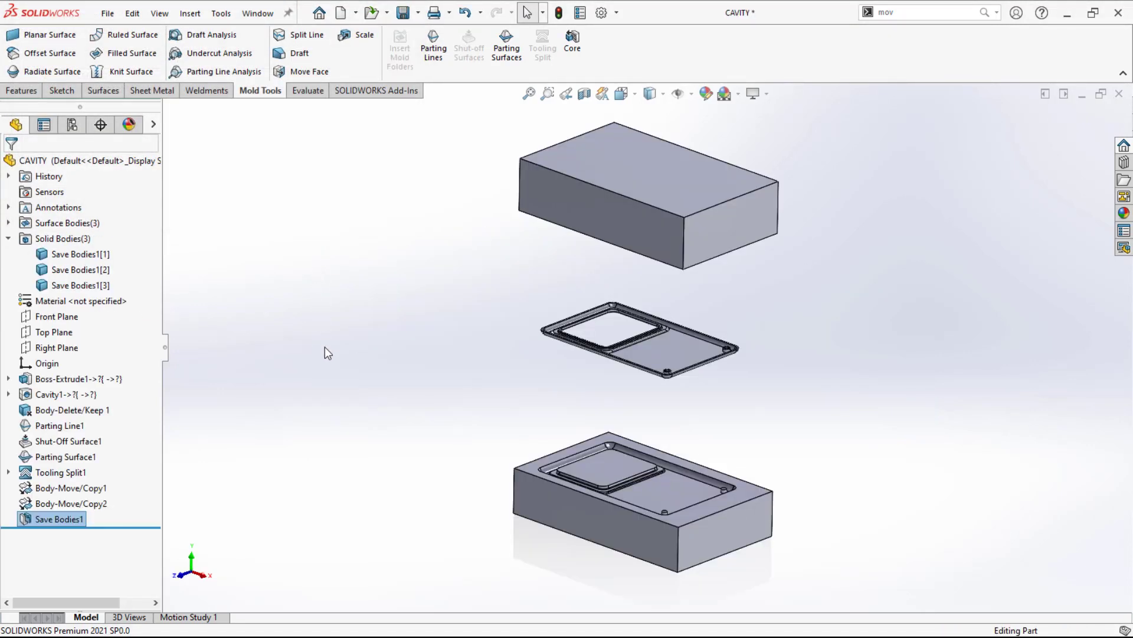
# - Display the separated mold in isometric view and change the scene to a plain white background
pyautogui.hotkey('ctrl', '7')
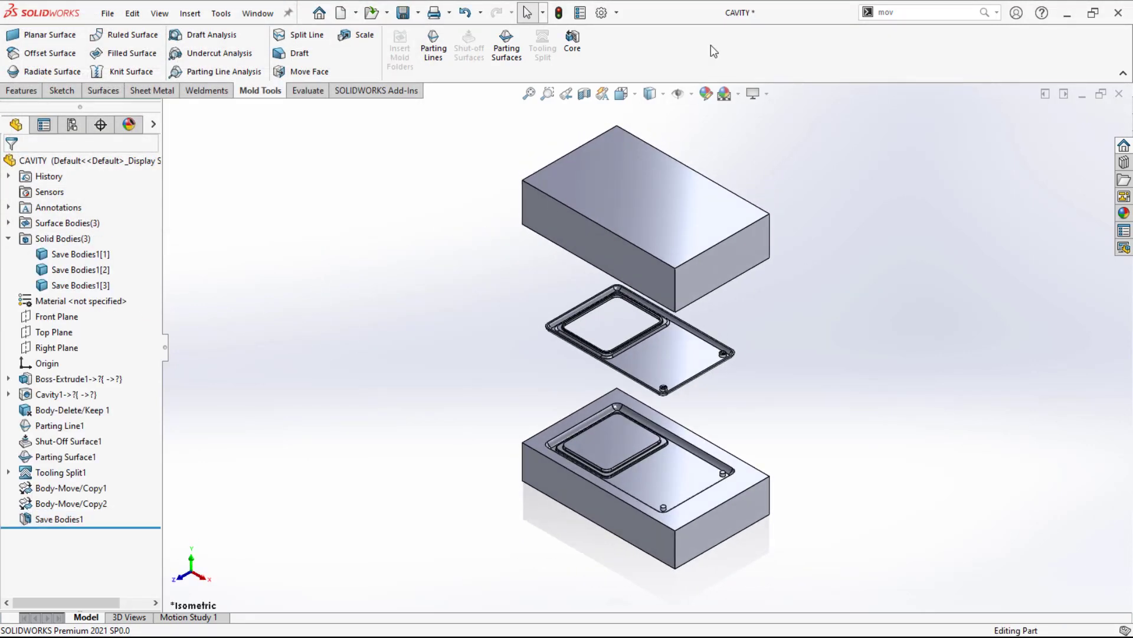
pyautogui.click(739, 93)
pyautogui.click(768, 130)
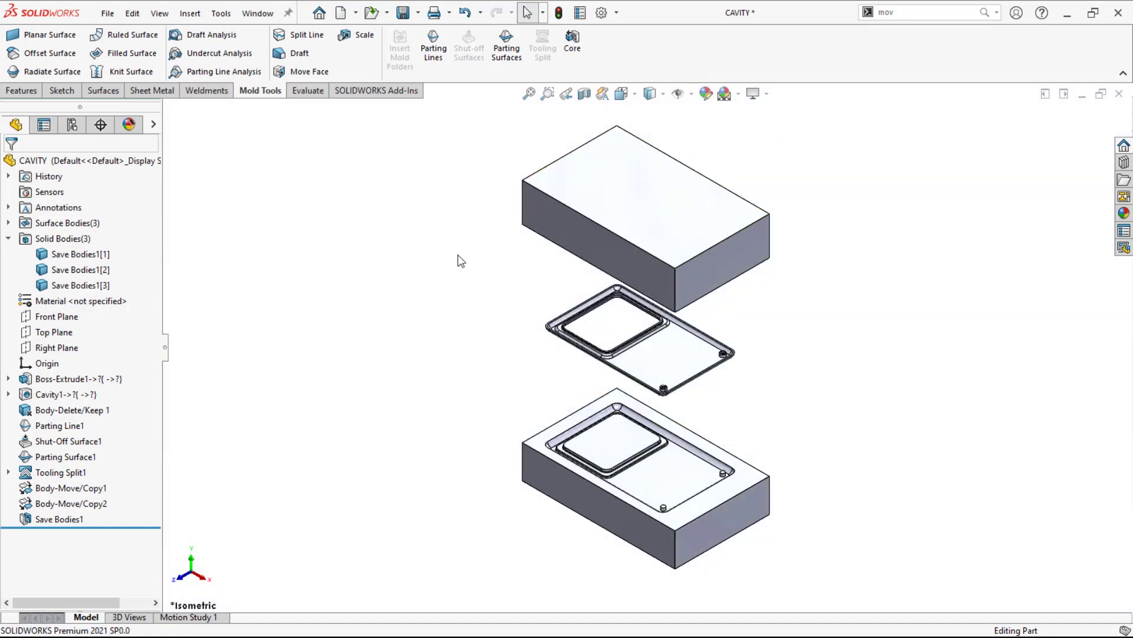
# - Apply a blue color from the standard swatch to the whole bezel cover body only
pyautogui.moveTo(373, 324); pyautogui.dragTo(386, 225, button='middle')
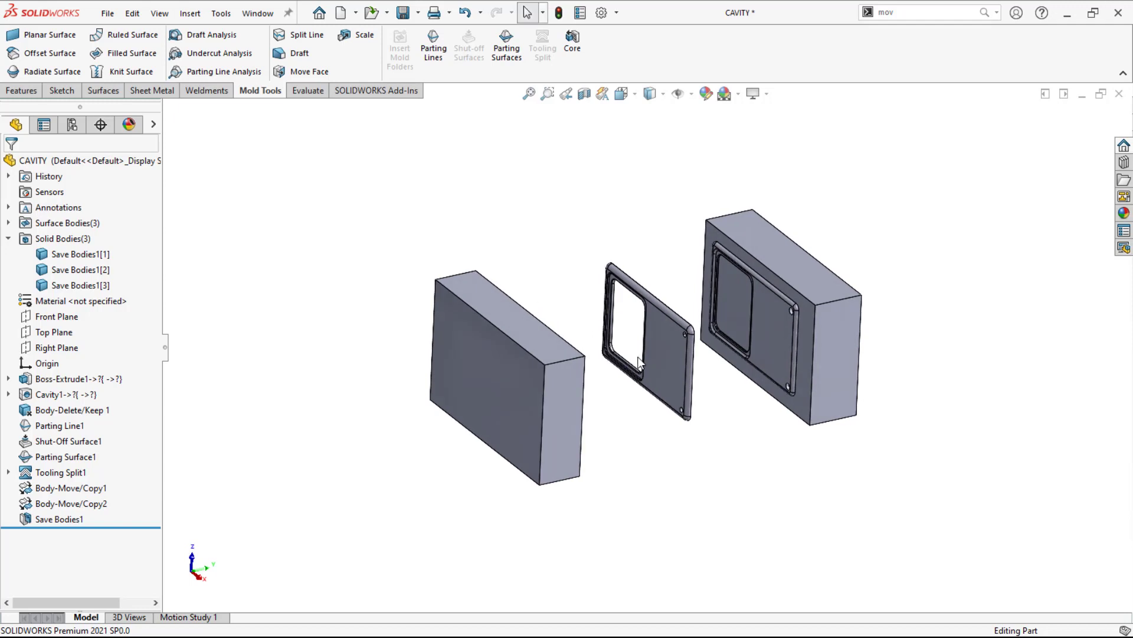
pyautogui.click(657, 358)
pyautogui.click(785, 295)
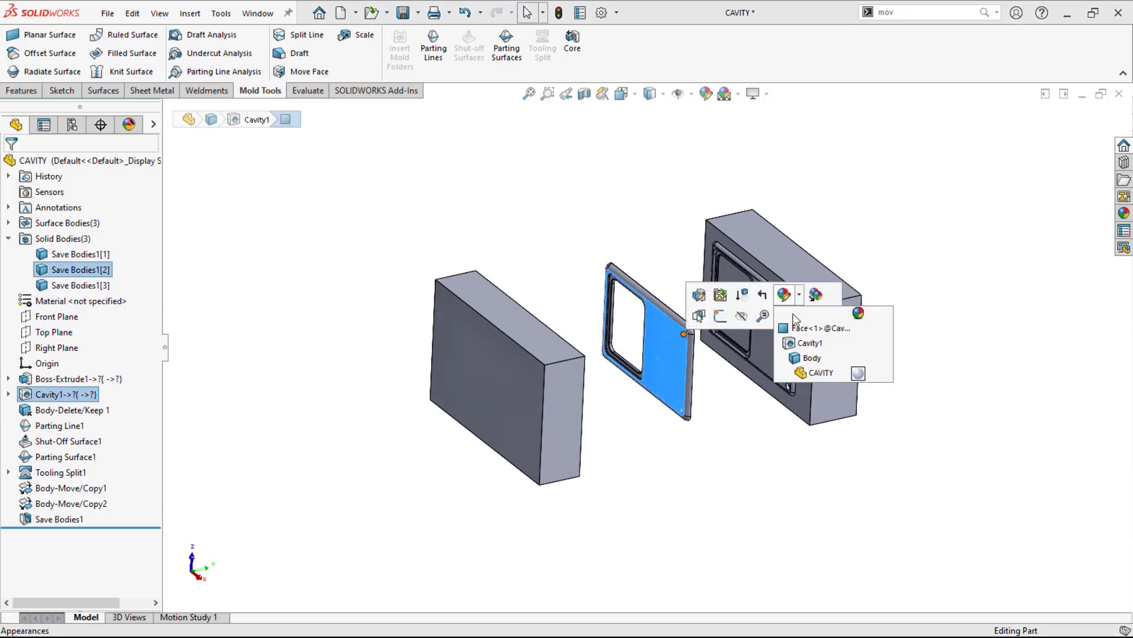
pyautogui.click(818, 372)
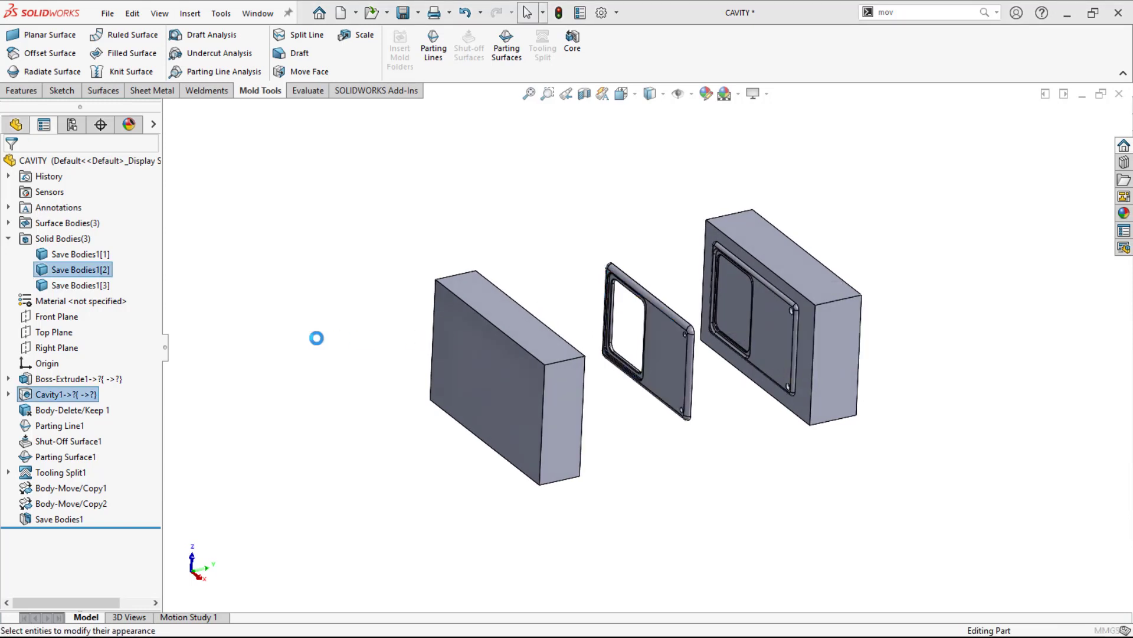
pyautogui.click(63, 458)
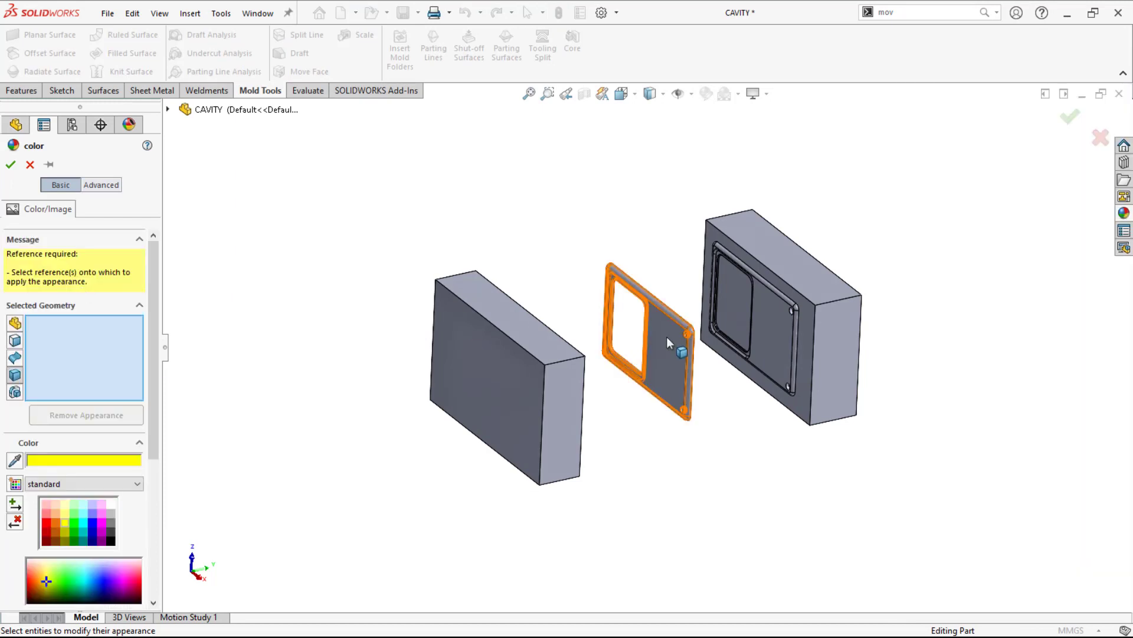
pyautogui.click(661, 354)
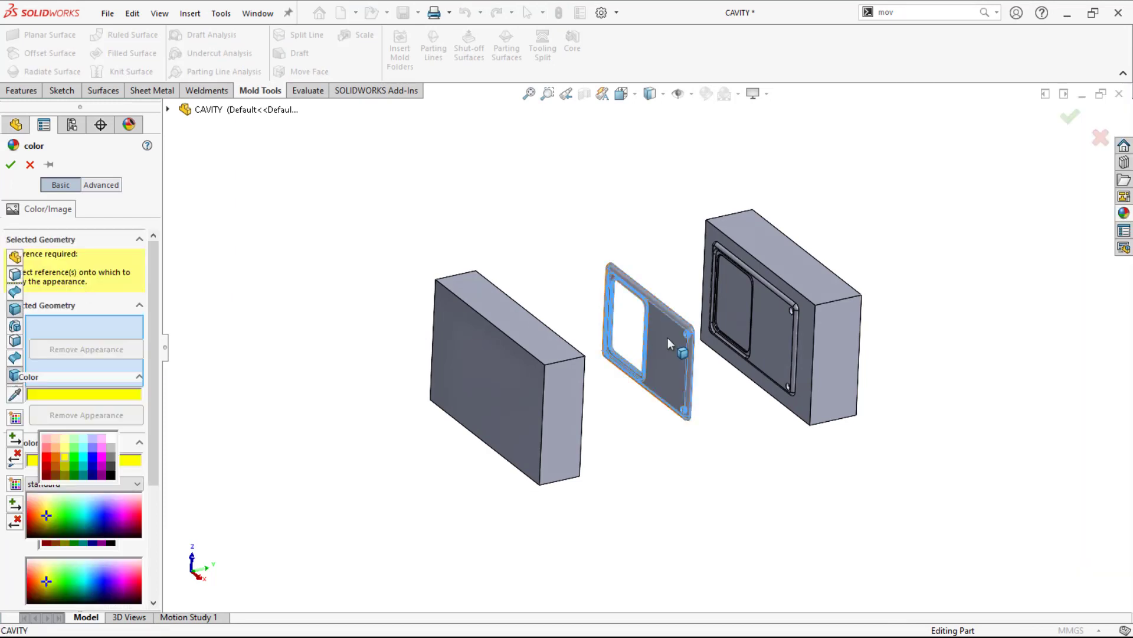
pyautogui.click(46, 457)
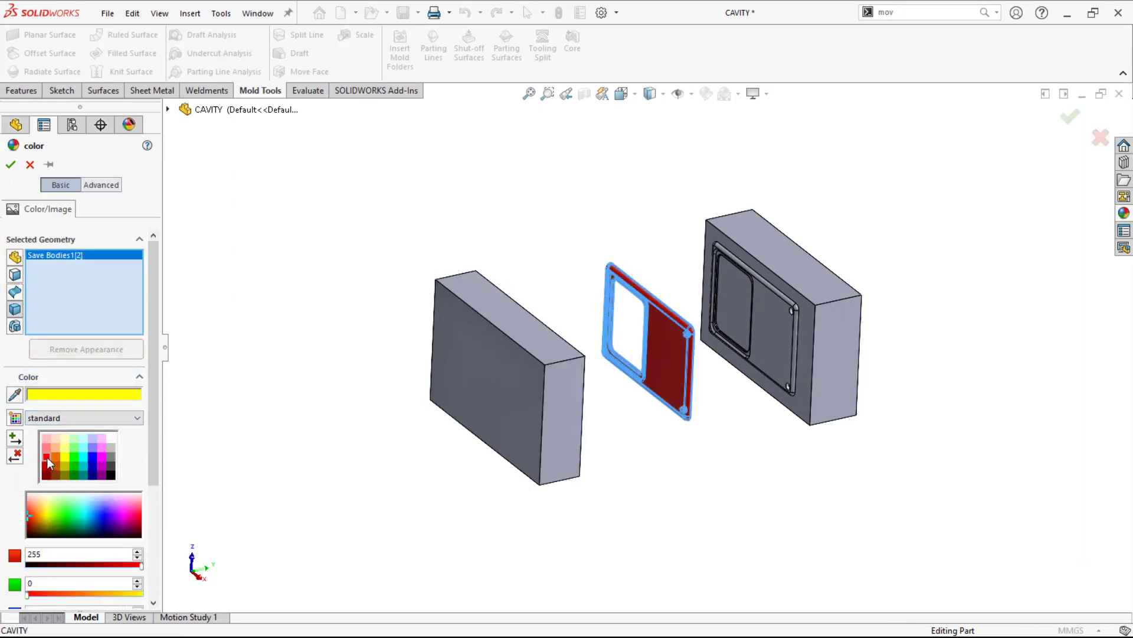
pyautogui.click(92, 457)
pyautogui.click(8, 166)
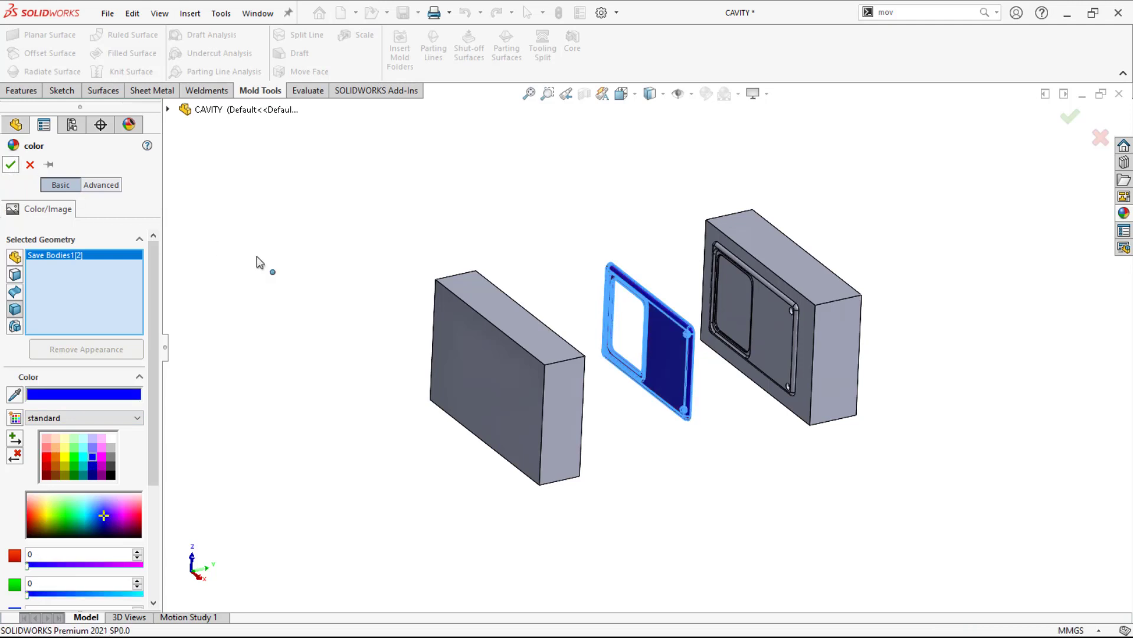
pyautogui.moveTo(306, 309); pyautogui.dragTo(331, 352, button='middle')
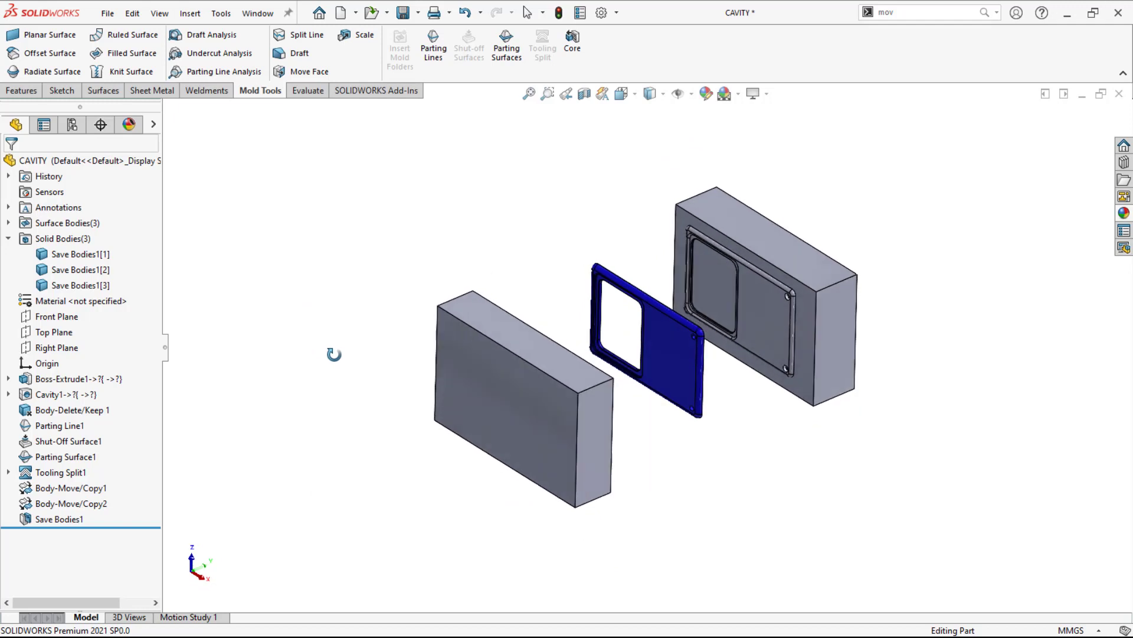
pyautogui.scroll(-3, 336, 360)
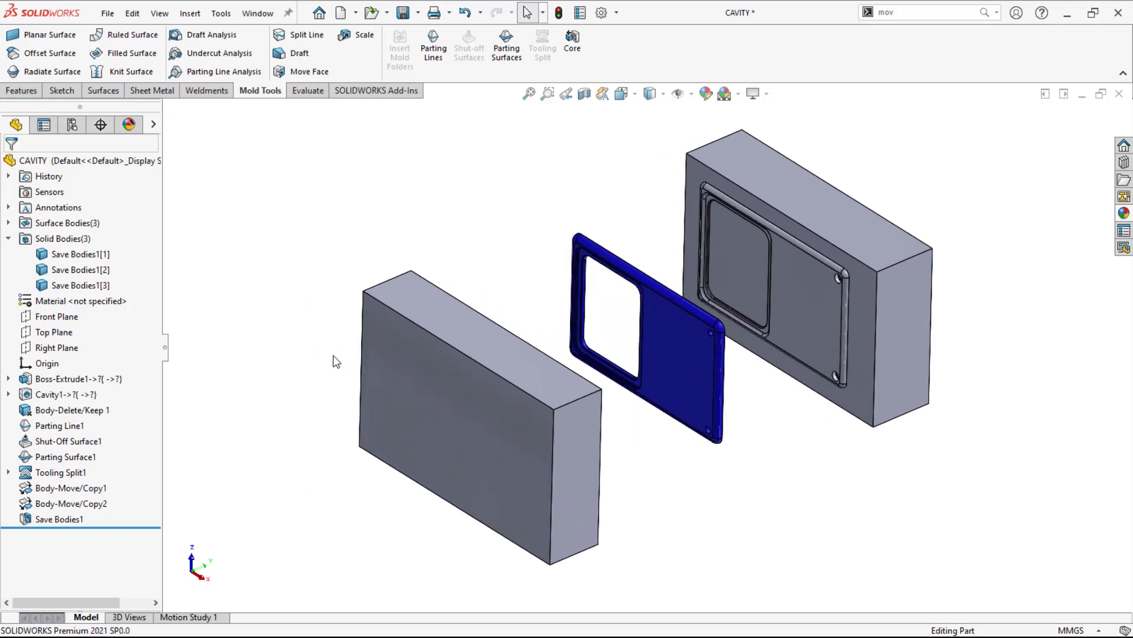